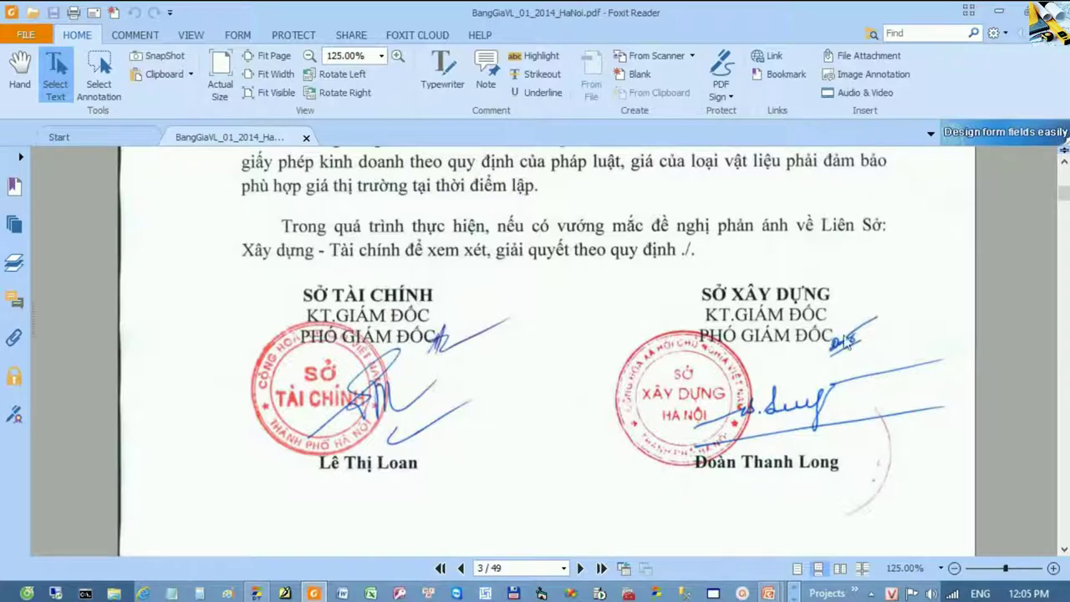
Examine the sand and stone price tables by district in the 01/2014 Hanoi construction material price list
scroll(899, 390, "down", 5)
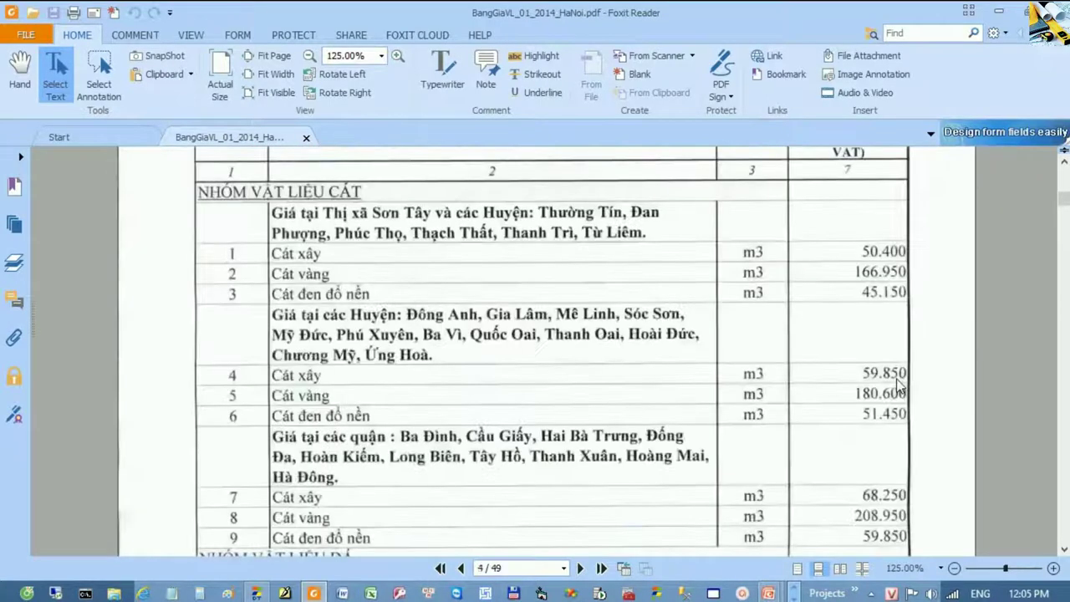
scroll(898, 385, "up", 2)
scroll(899, 384, "up", 2)
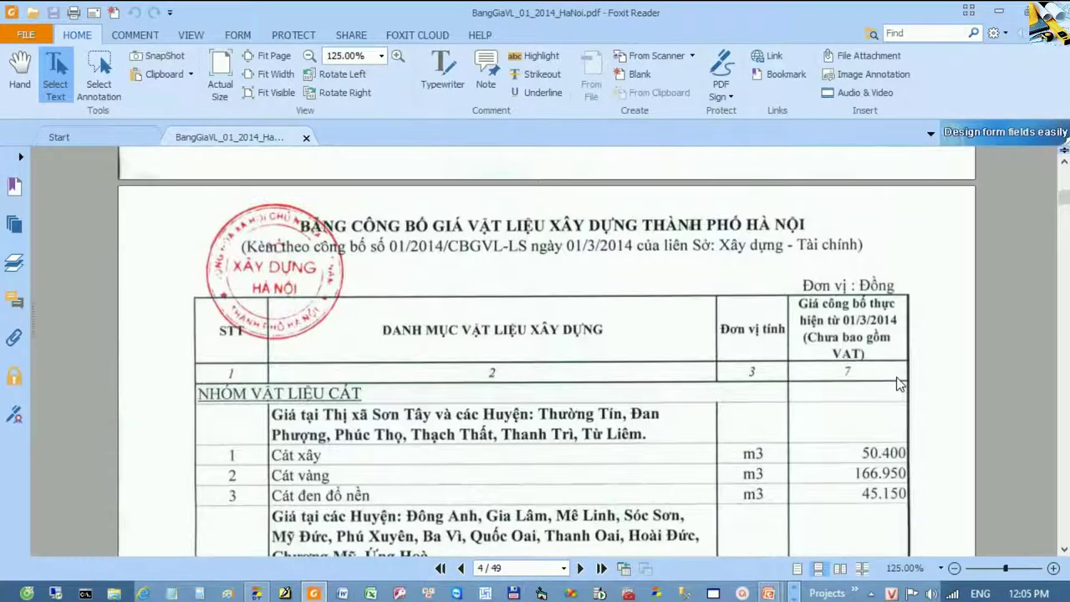
scroll(900, 384, "down", 1)
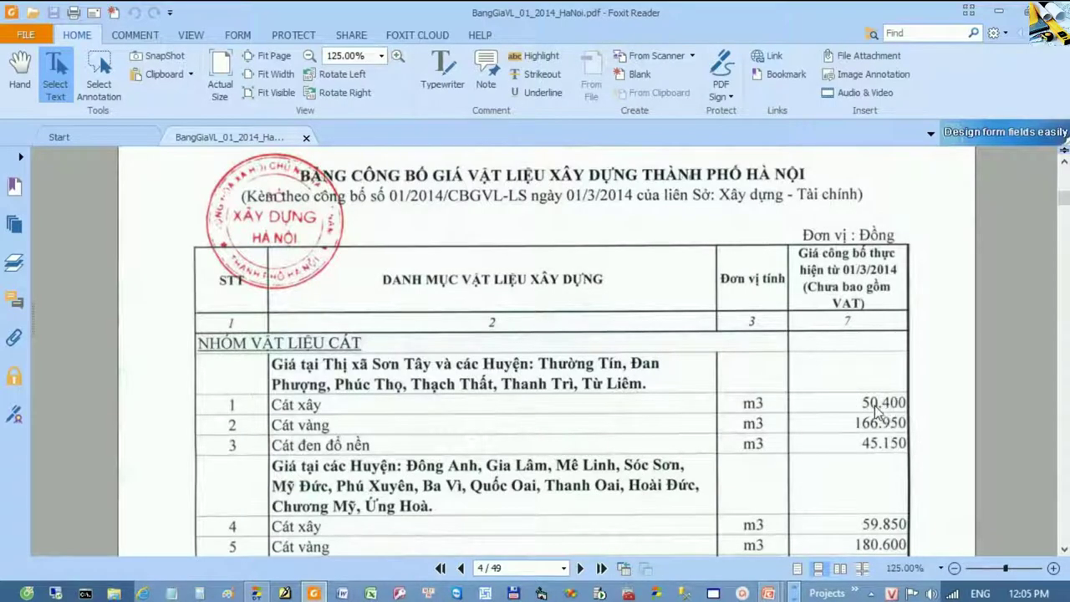
scroll(892, 423, "down", 3)
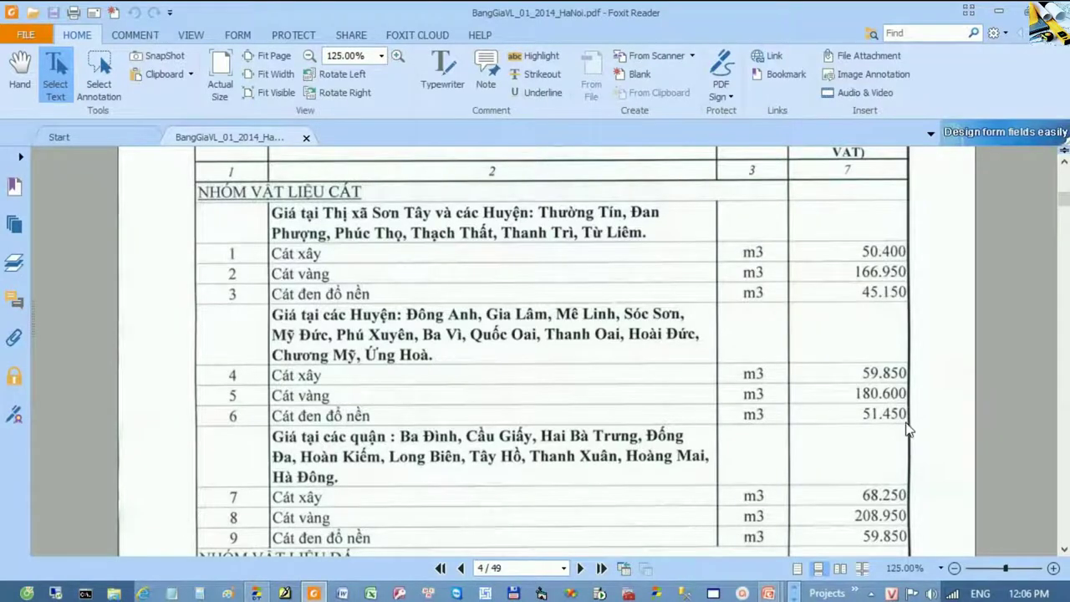
scroll(911, 430, "down", 4)
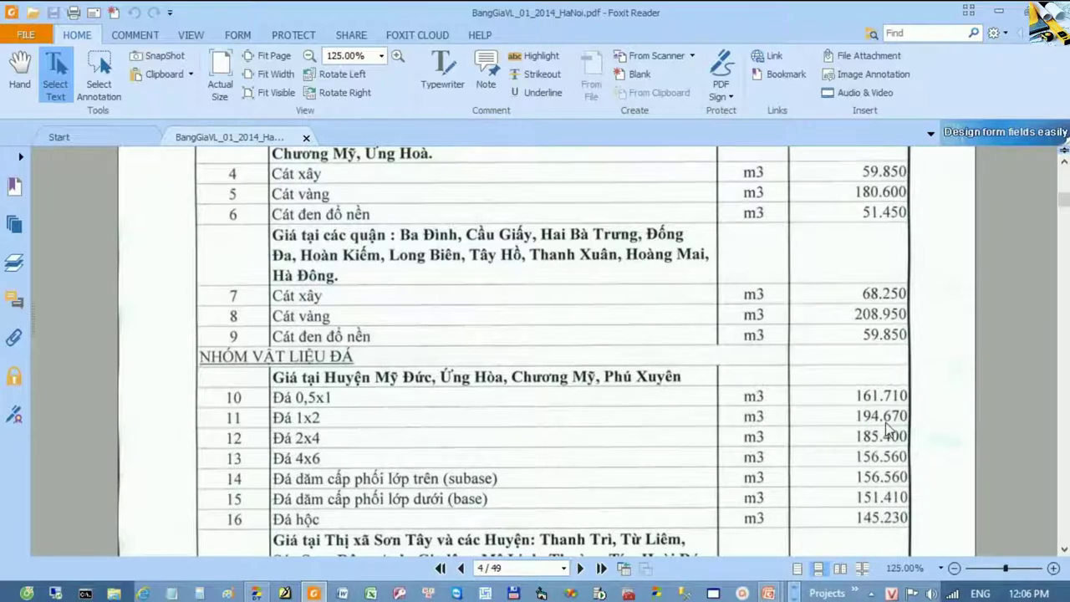
scroll(889, 428, "down", 8)
scroll(885, 427, "up", 5)
scroll(881, 418, "up", 1)
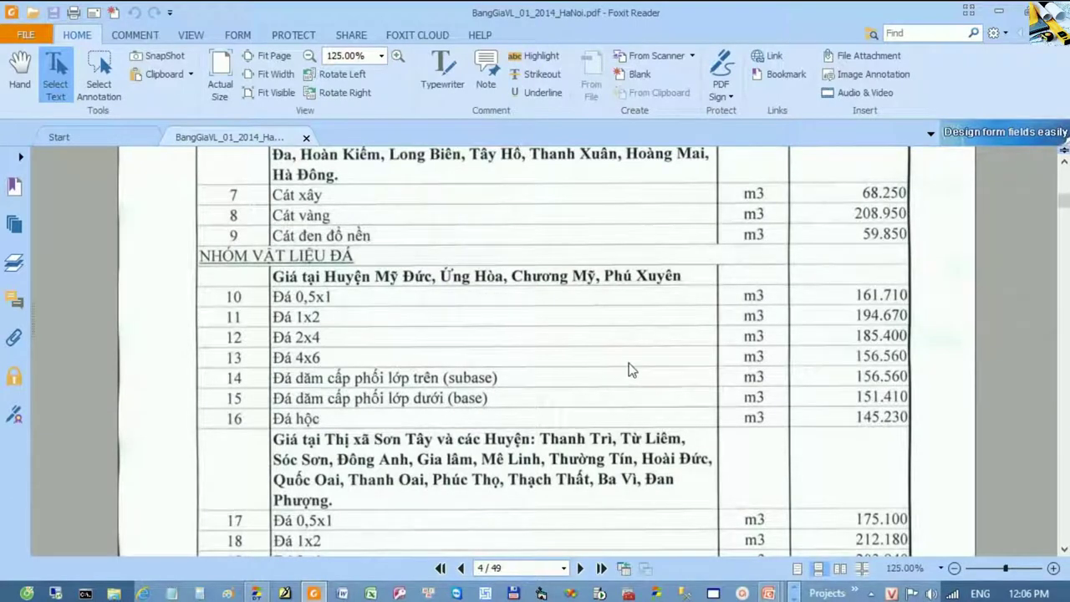
scroll(628, 363, "up", 2)
scroll(629, 367, "up", 10)
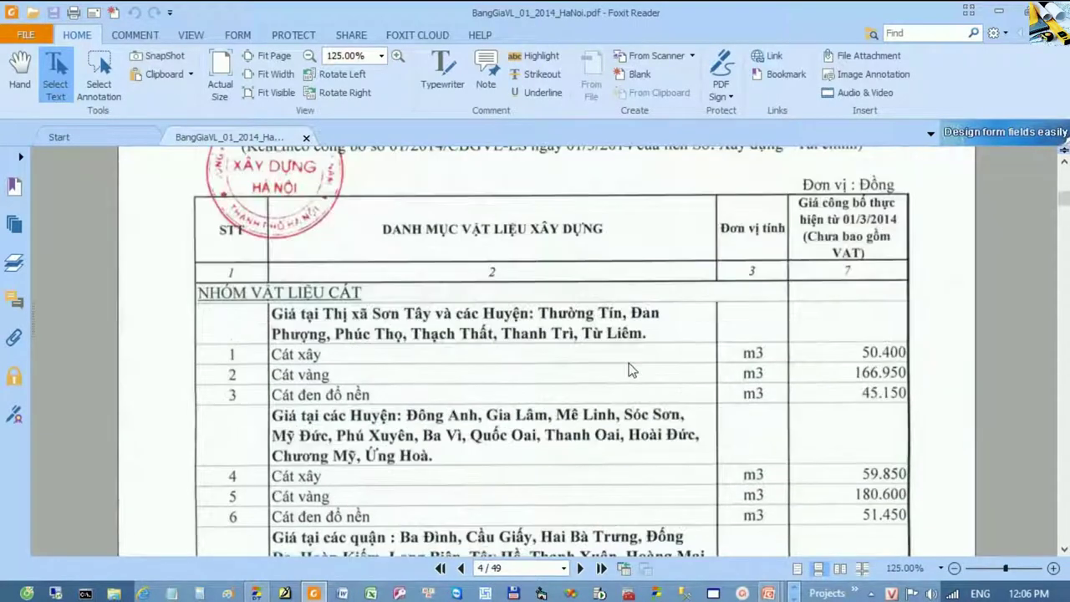
scroll(628, 367, "down", 1)
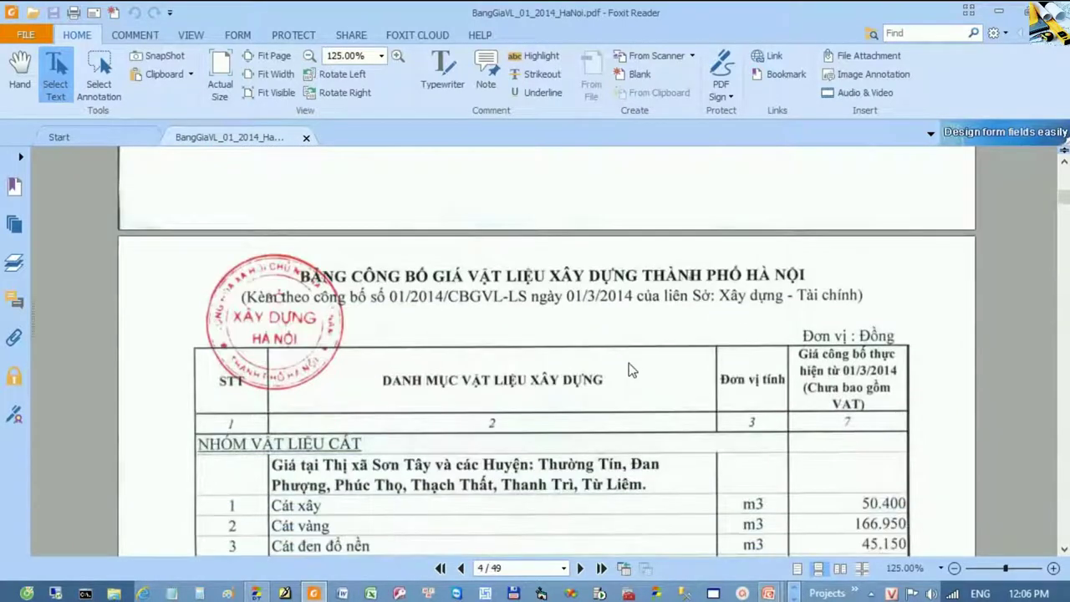
scroll(629, 368, "down", 1)
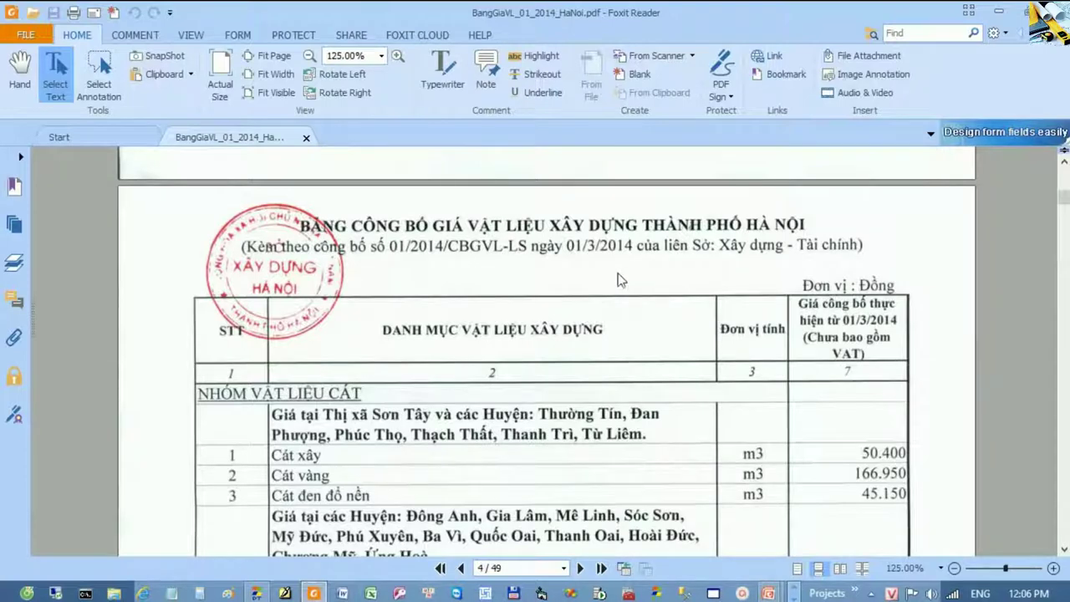
Switch to Dự toán G8 and review the work items, quantities and the PHẦN XÂY DỰNG and PHẦN KHẢO SÁT sections of the Công trình sheet
left_click(257, 592)
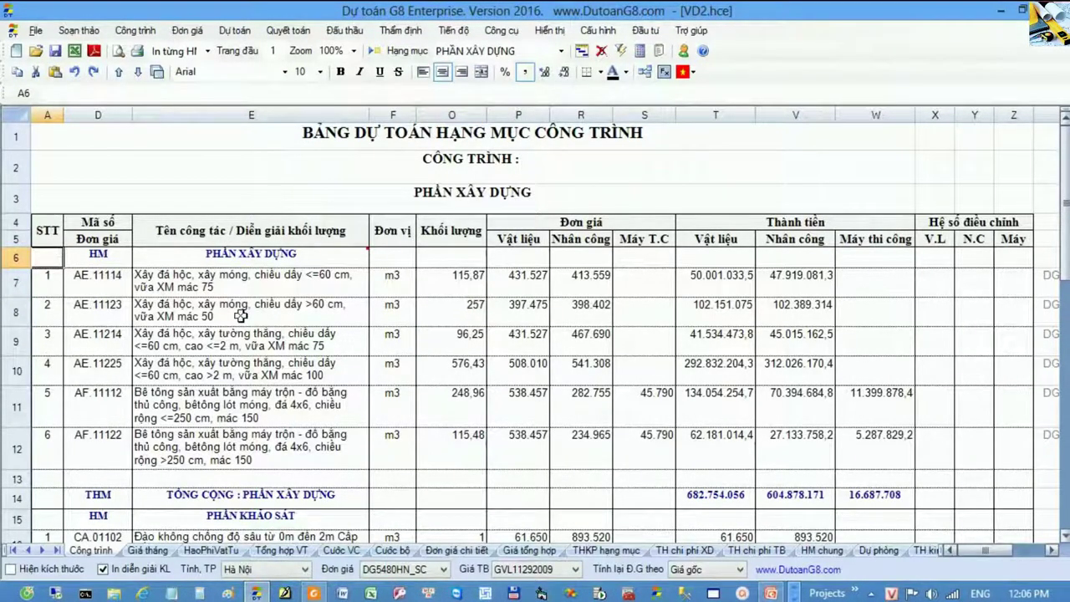
left_click_drag(81, 277, 392, 452)
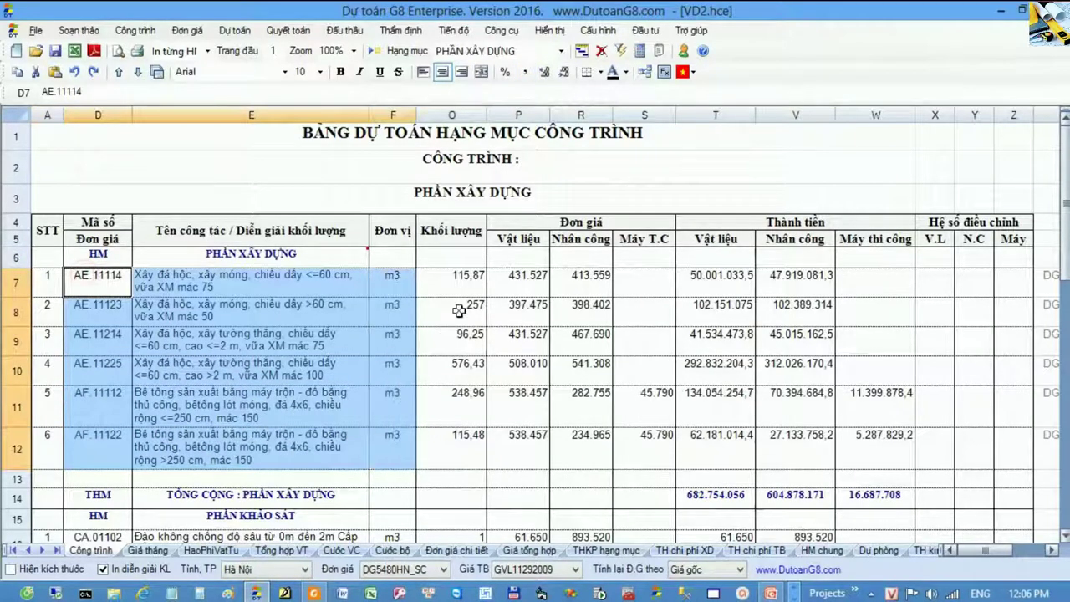
left_click_drag(451, 280, 461, 440)
left_click(99, 253)
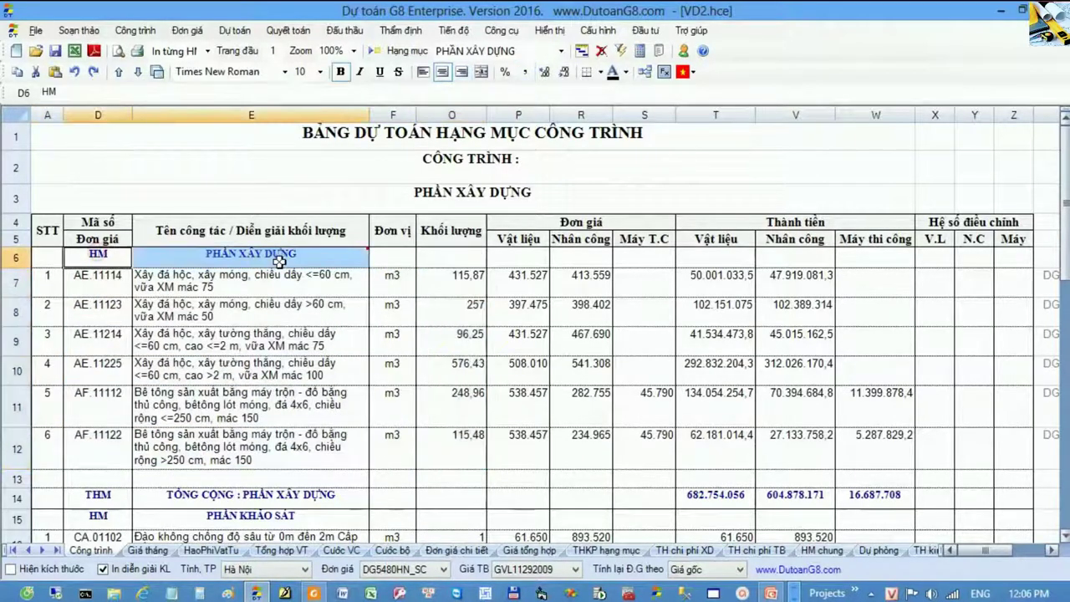
scroll(279, 261, "down", 1)
left_click_drag(112, 455, 413, 485)
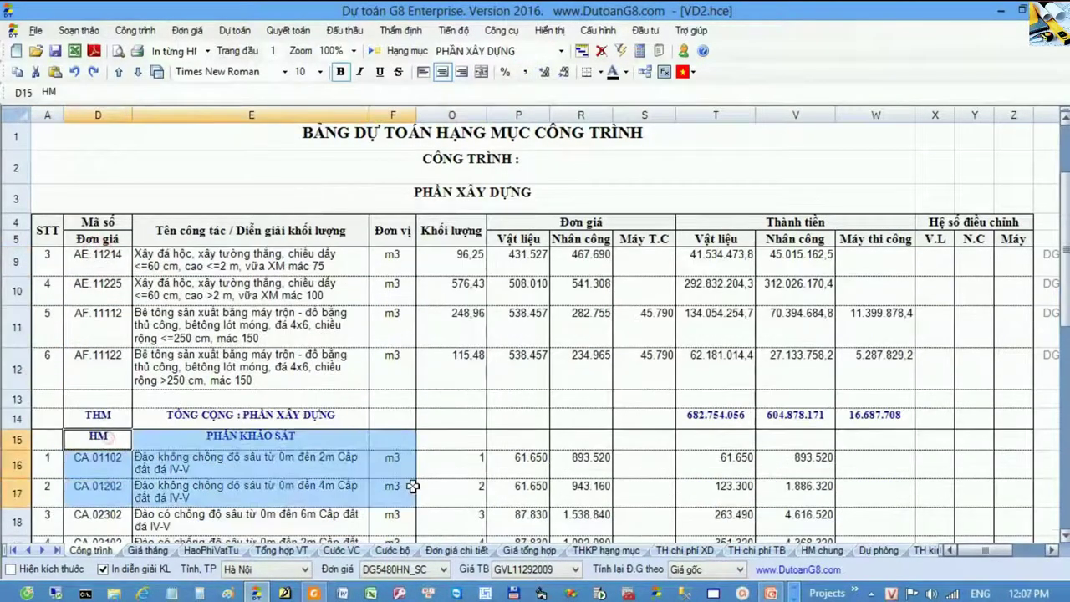
left_click(265, 312)
scroll(264, 312, "up", 1)
left_click(51, 258)
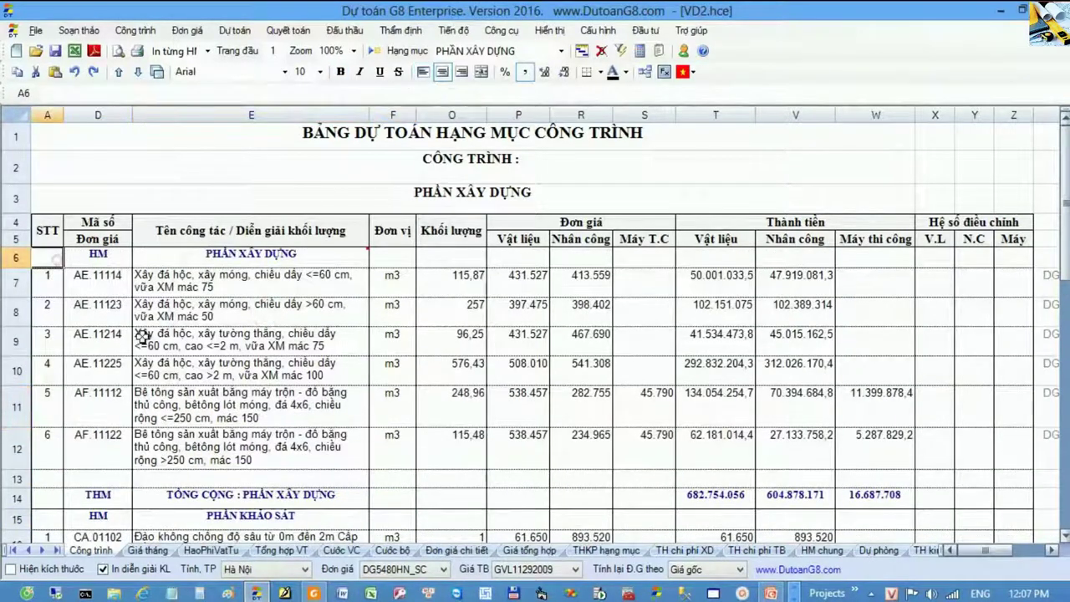
Open the Giá tháng sheet and compare the materials' Giá gốc prices with their Giá tháng prices
left_click(147, 550)
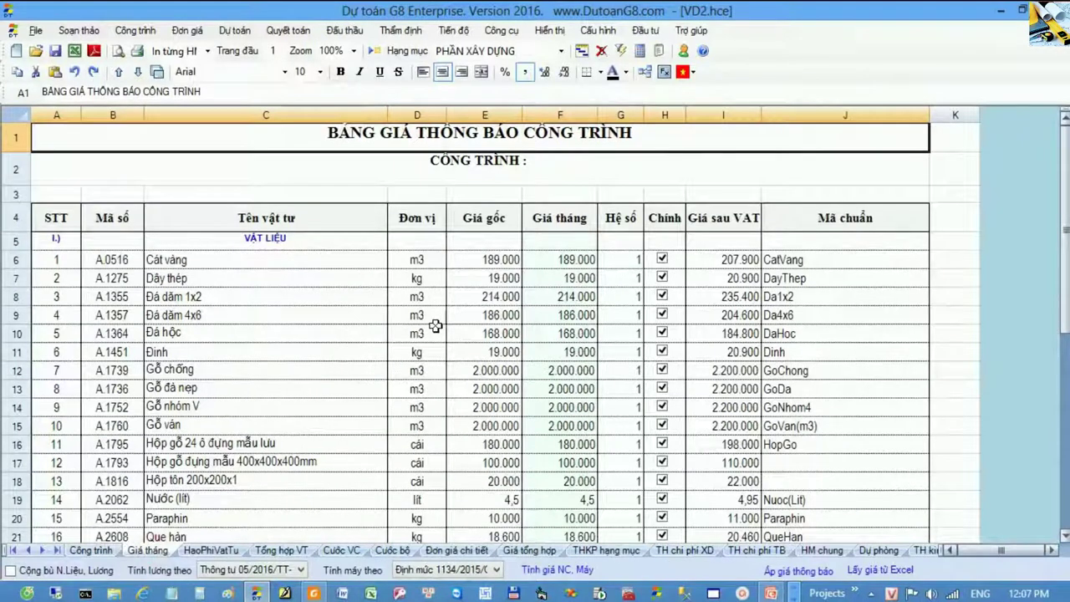
left_click_drag(566, 240, 570, 516)
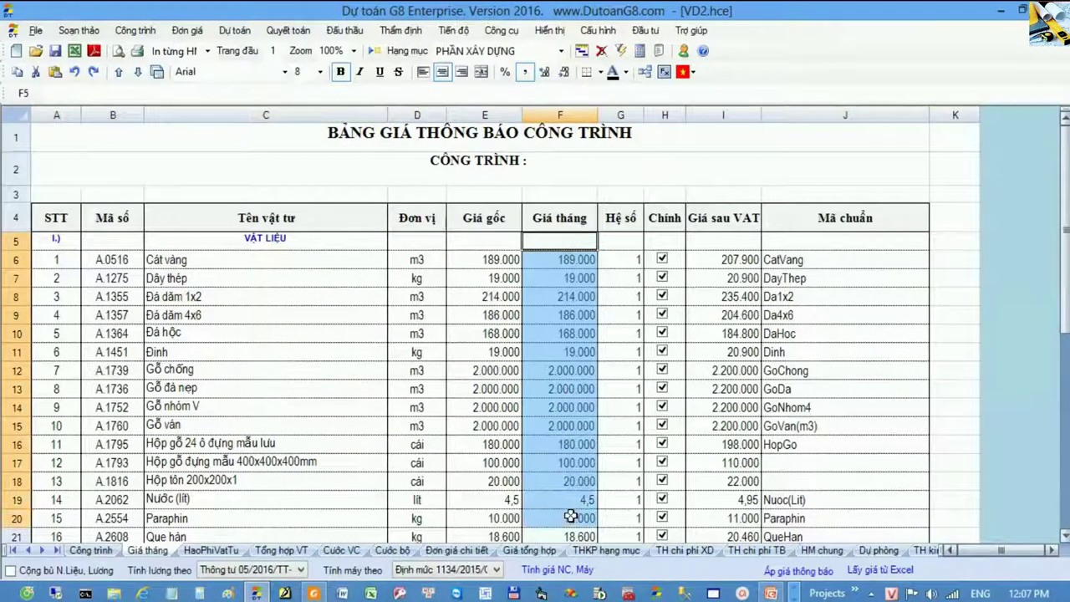
left_click(564, 462)
left_click_drag(496, 260, 502, 427)
left_click_drag(560, 240, 552, 434)
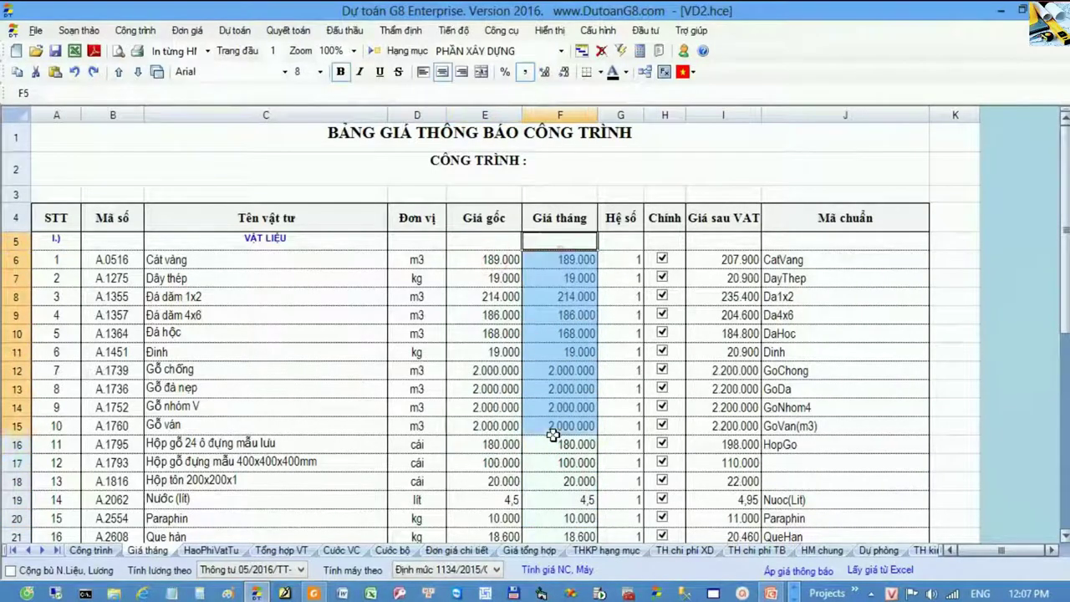
left_click(552, 428)
left_click_drag(490, 260, 566, 427)
left_click(566, 427)
left_click_drag(560, 239, 559, 487)
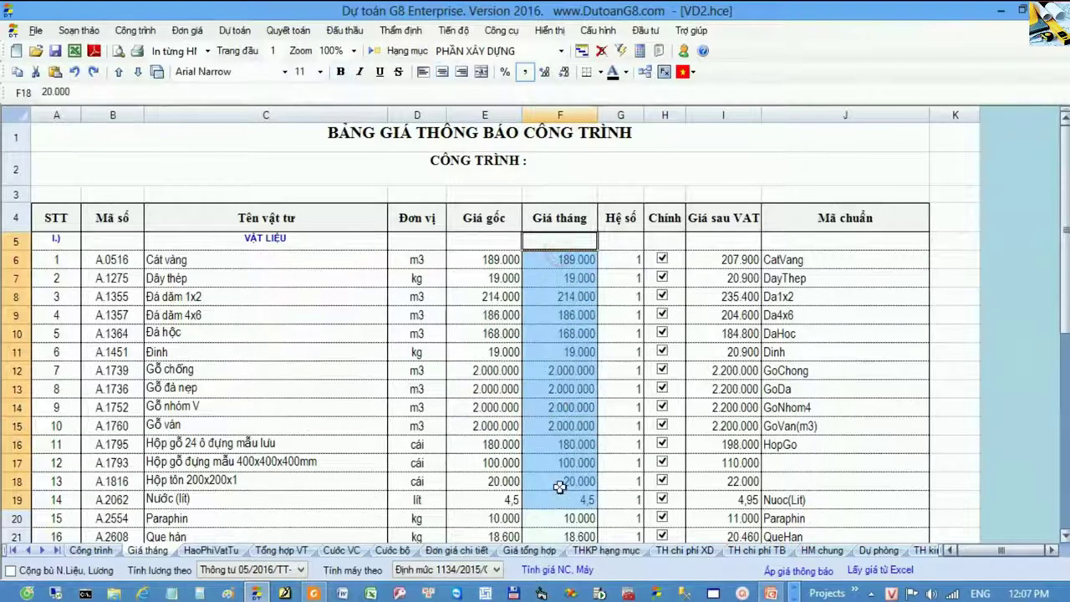
left_click(560, 488)
left_click(495, 266)
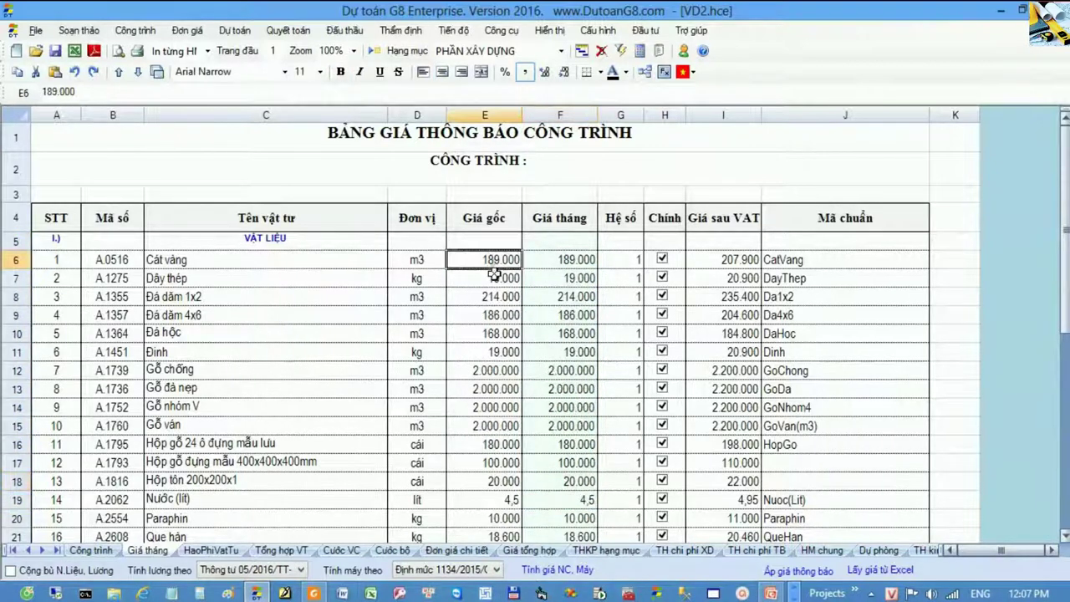
left_click_drag(494, 274, 580, 409)
left_click(577, 395)
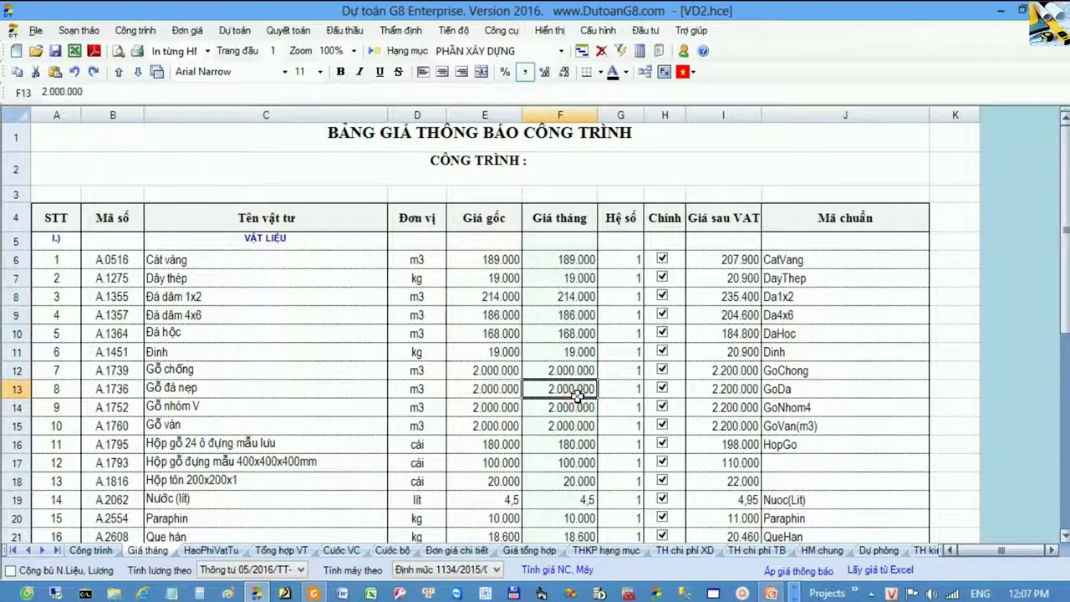
left_click(546, 241)
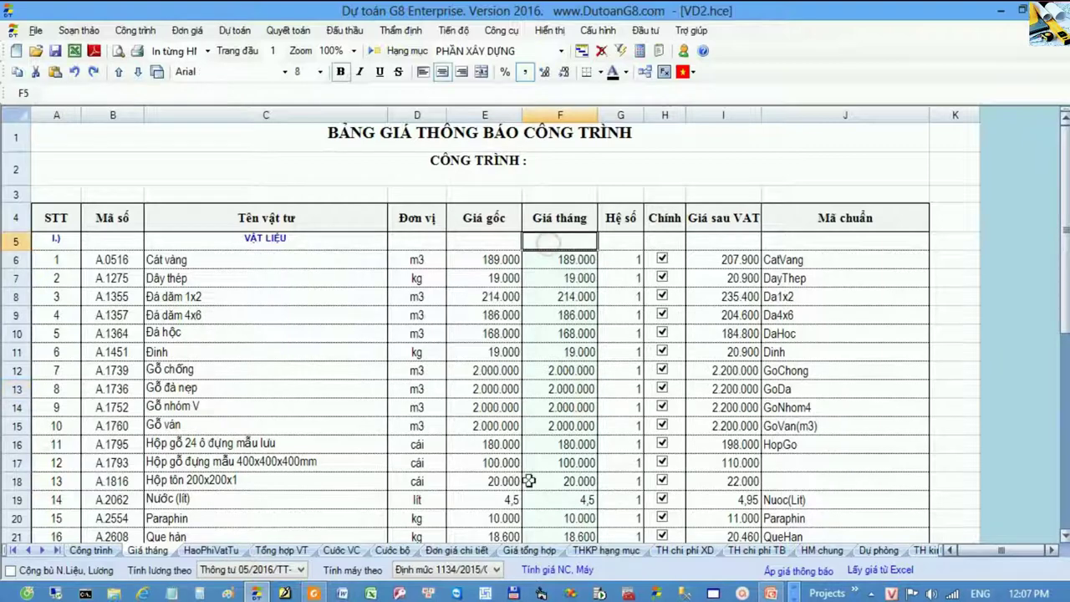
right_click(555, 242)
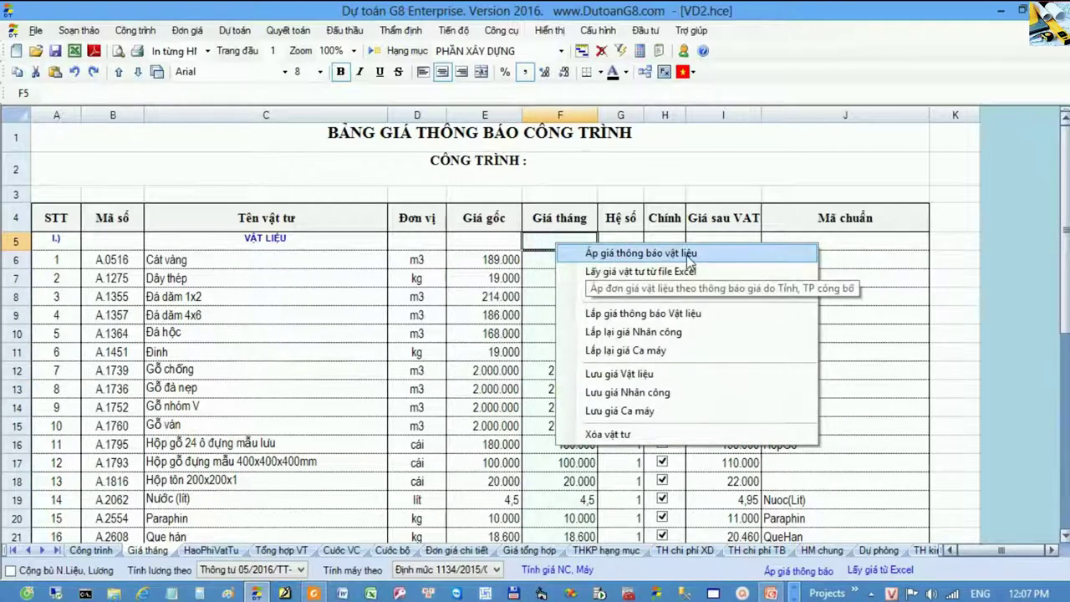
left_click(545, 280)
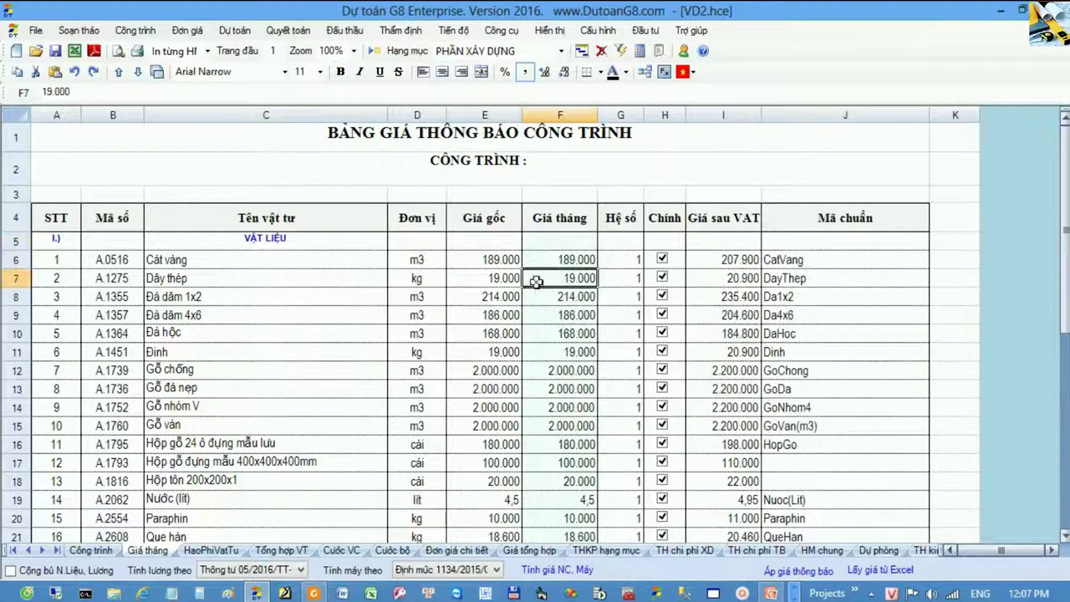
left_click(807, 571)
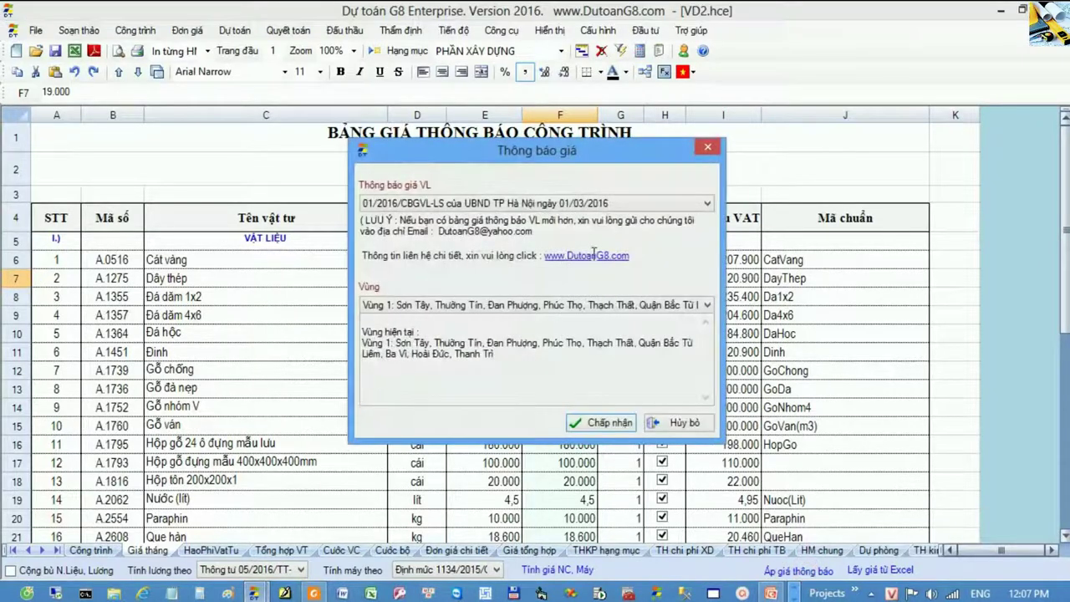
left_click(677, 423)
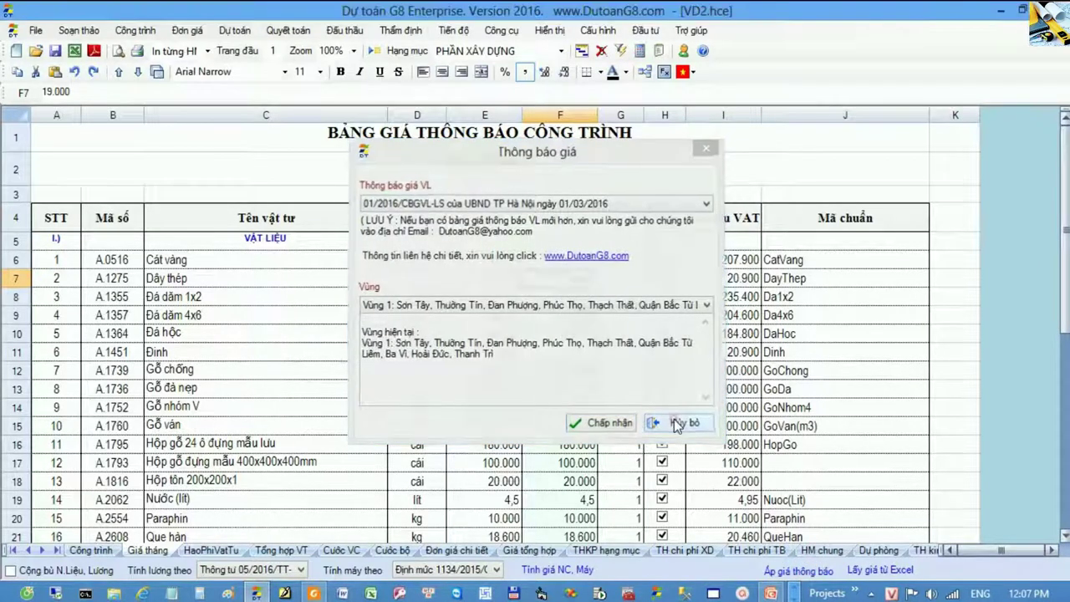
Open the Áp giá thông báo vật liệu dialog and examine the available price notices and the note on submitting newer ones
right_click(559, 269)
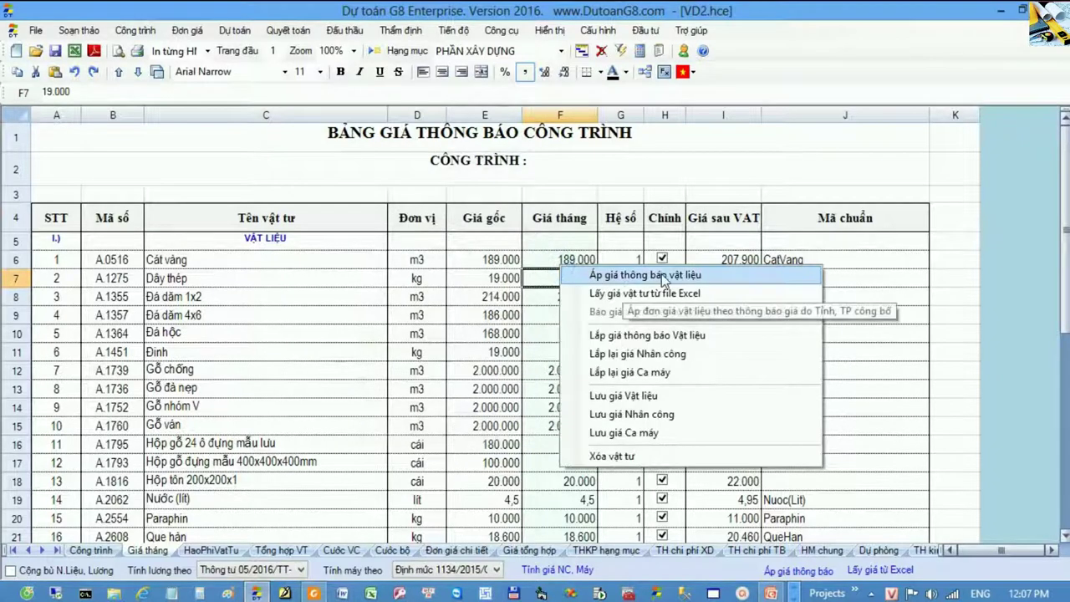
left_click(660, 276)
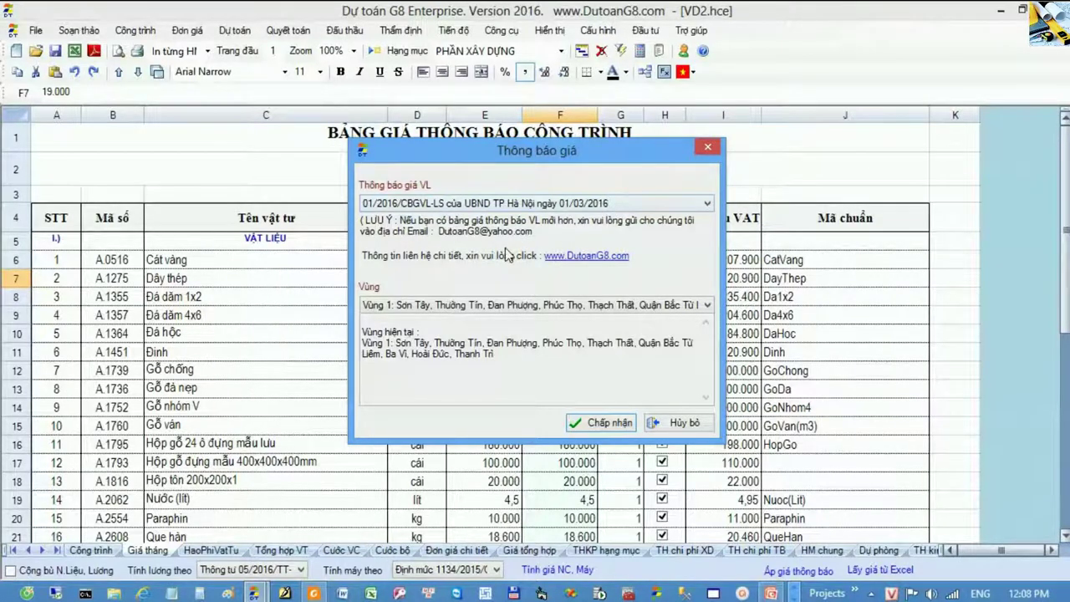
left_click(671, 204)
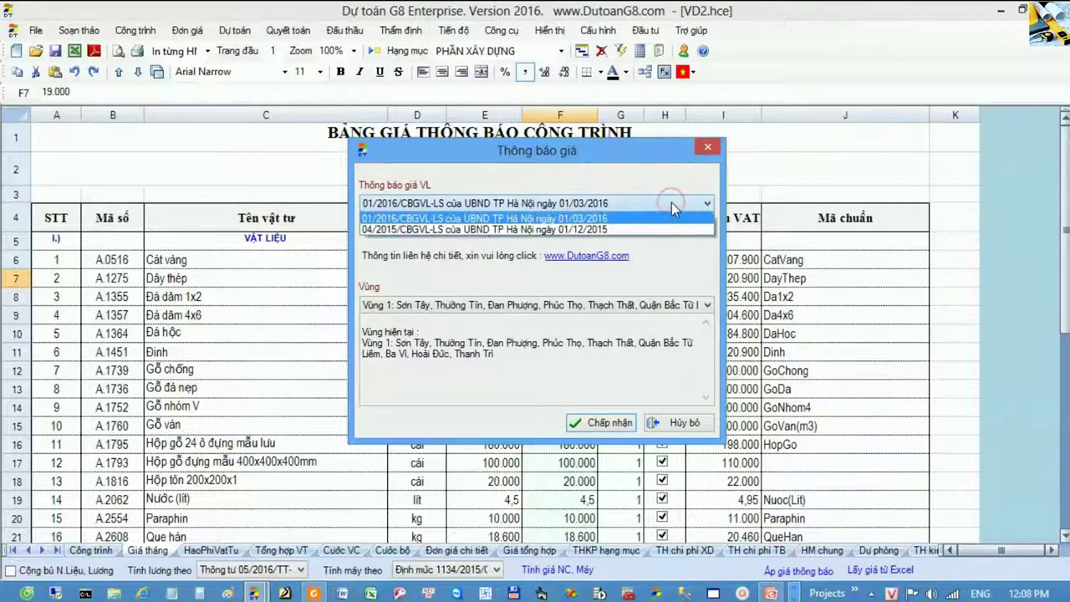
left_click(671, 203)
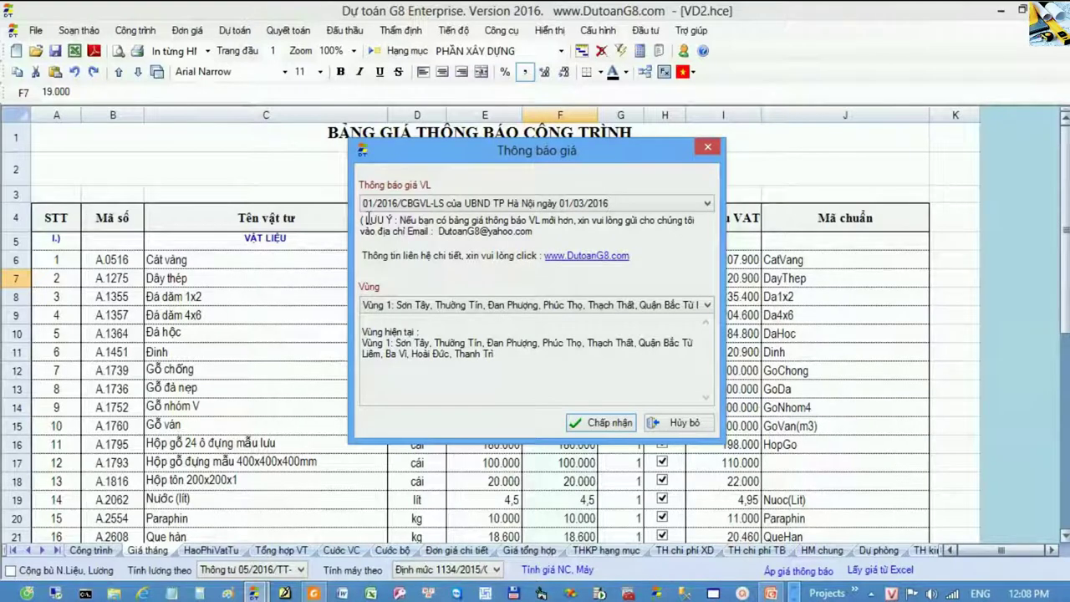
left_click_drag(398, 222, 670, 224)
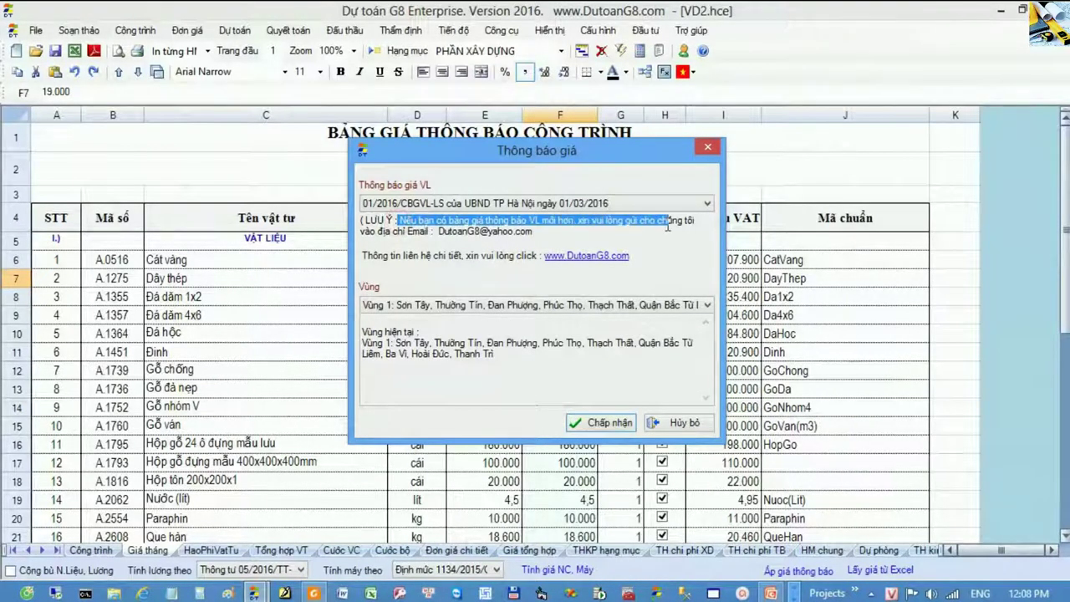
left_click(669, 238)
left_click_drag(438, 232, 544, 233)
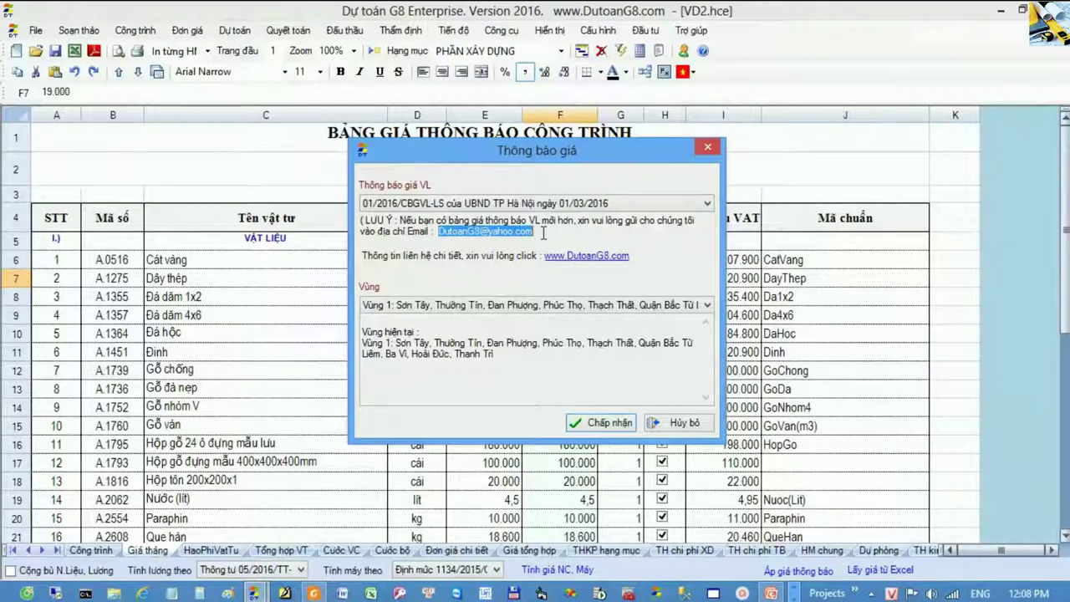
left_click(473, 259)
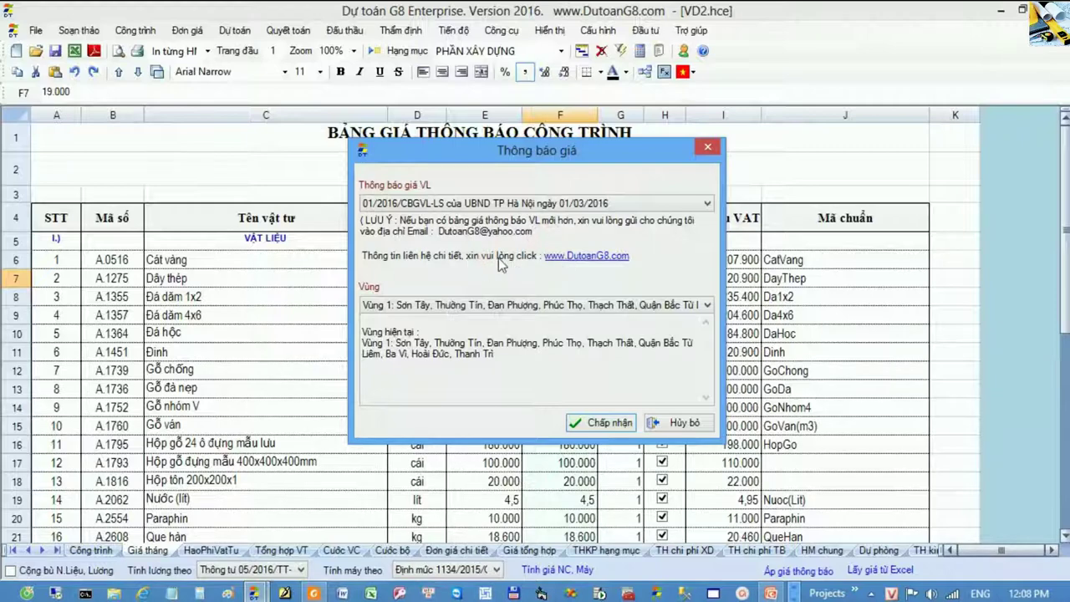
left_click(601, 263)
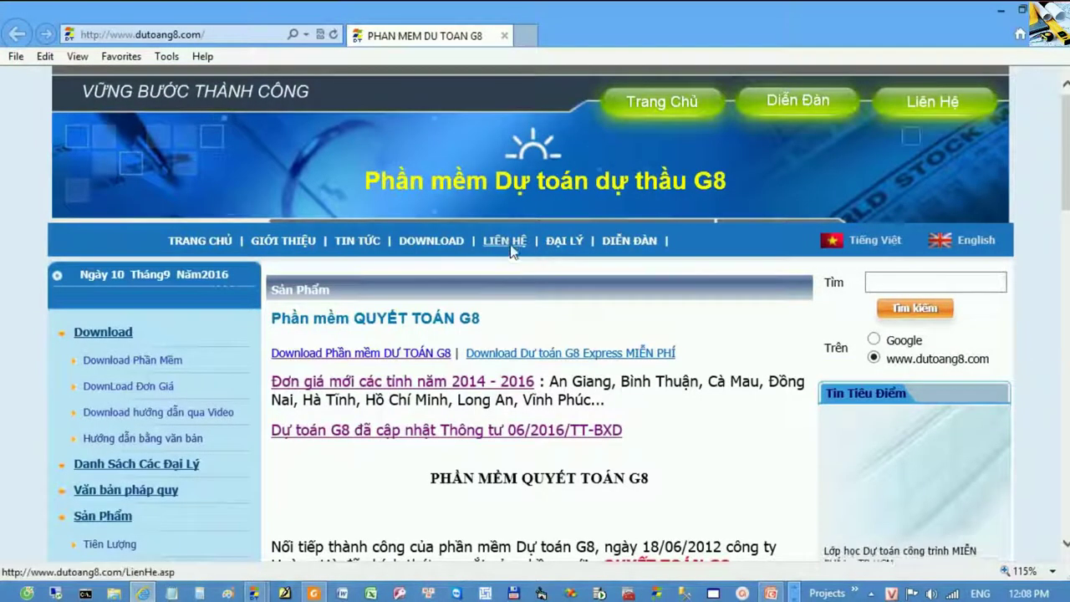
left_click(508, 243)
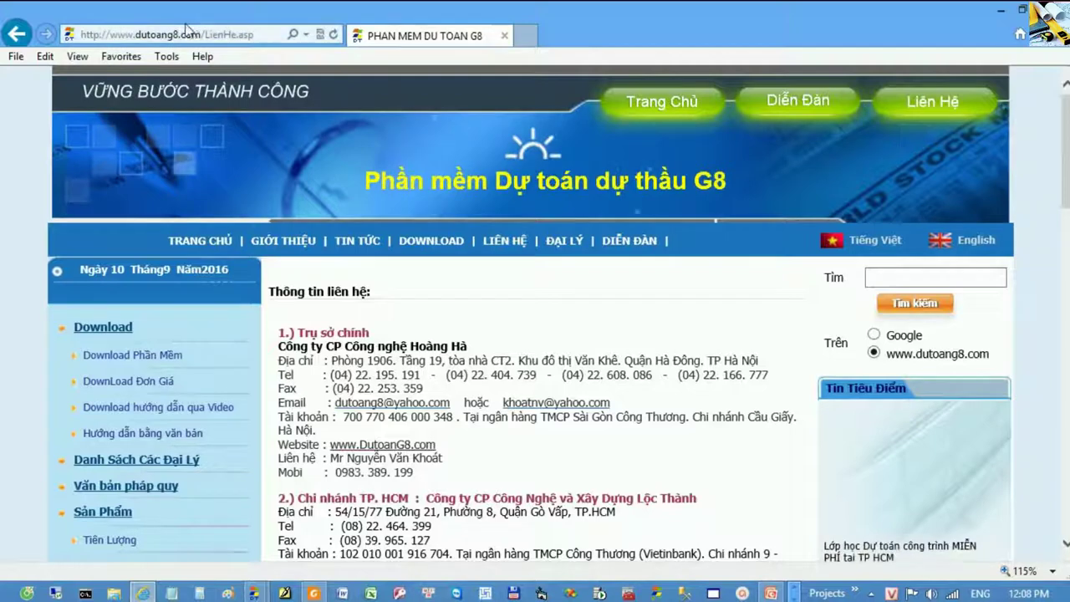
scroll(331, 285, "down", 2)
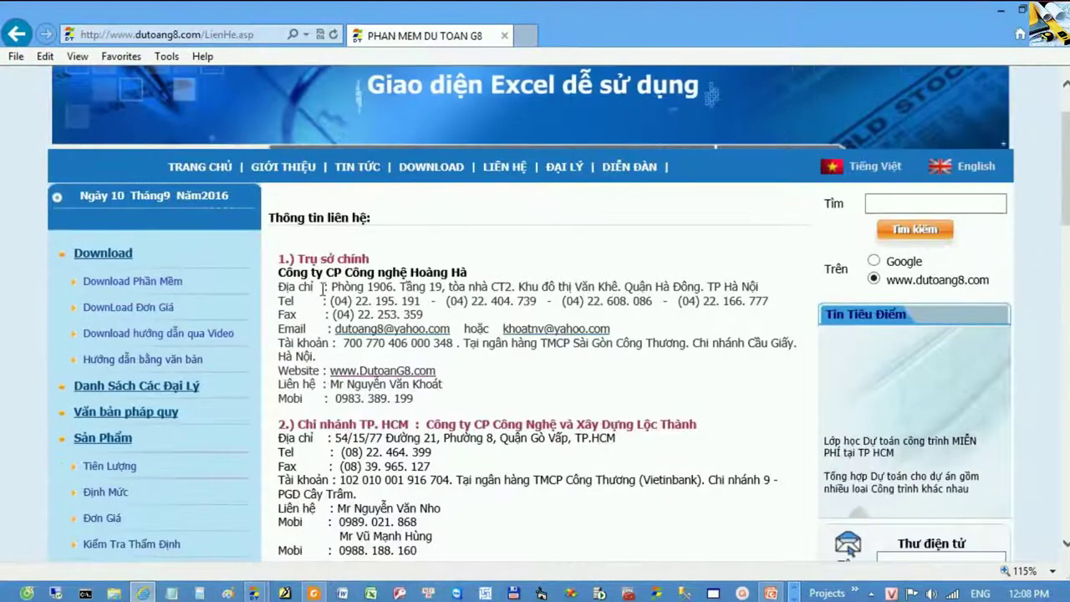
Read the head office address, phone, fax, e-mail and mobile details on the Liên hệ page, and browse the listed branches and dealers
left_click_drag(331, 286, 758, 286)
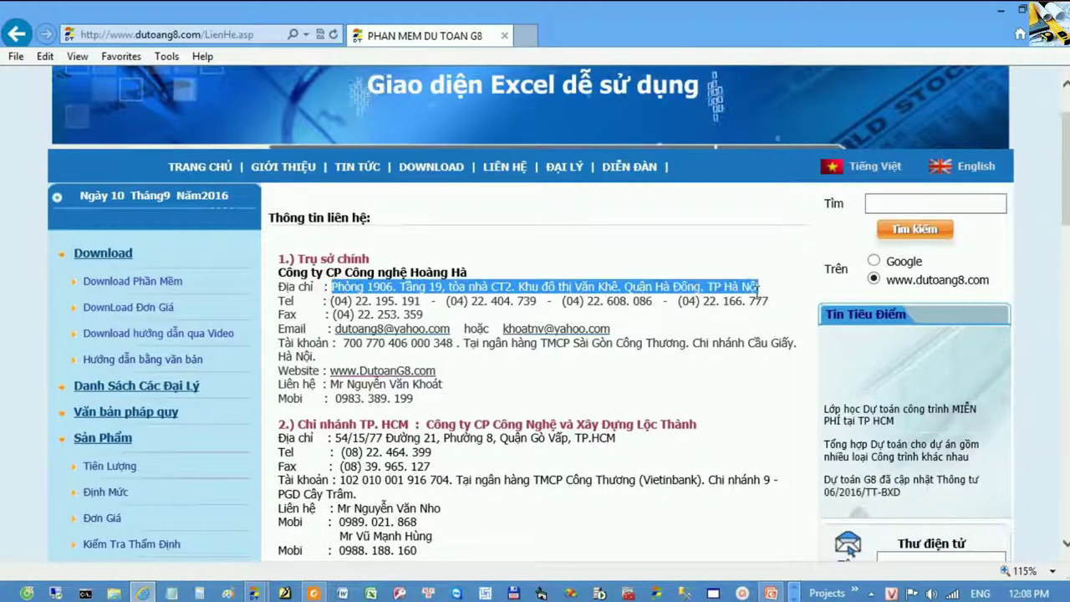
left_click_drag(352, 301, 422, 314)
left_click_drag(611, 329, 347, 337)
scroll(384, 335, "down", 1)
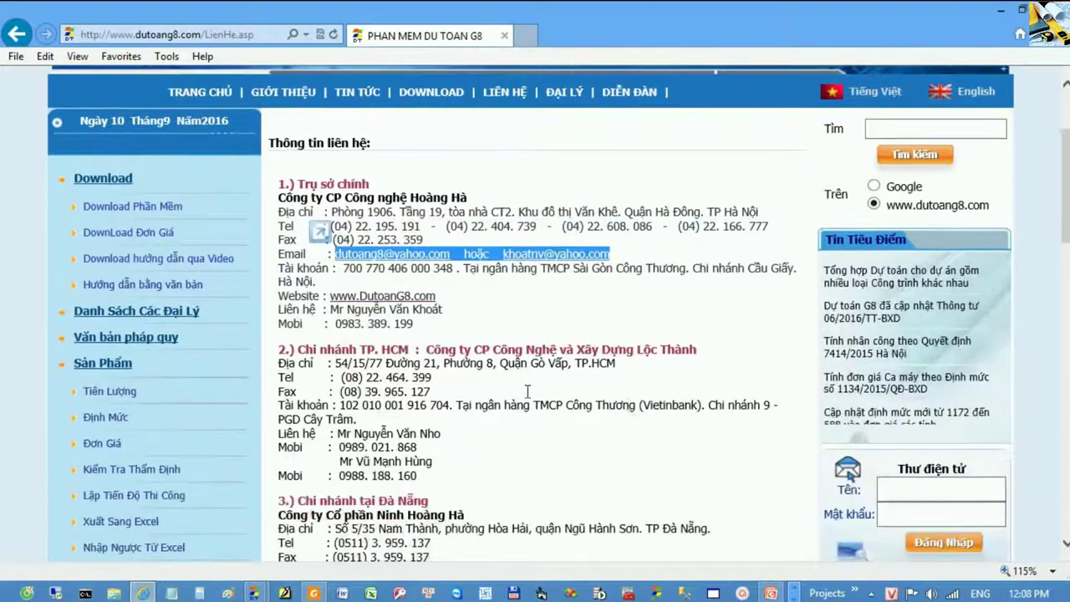
left_click_drag(414, 324, 333, 324)
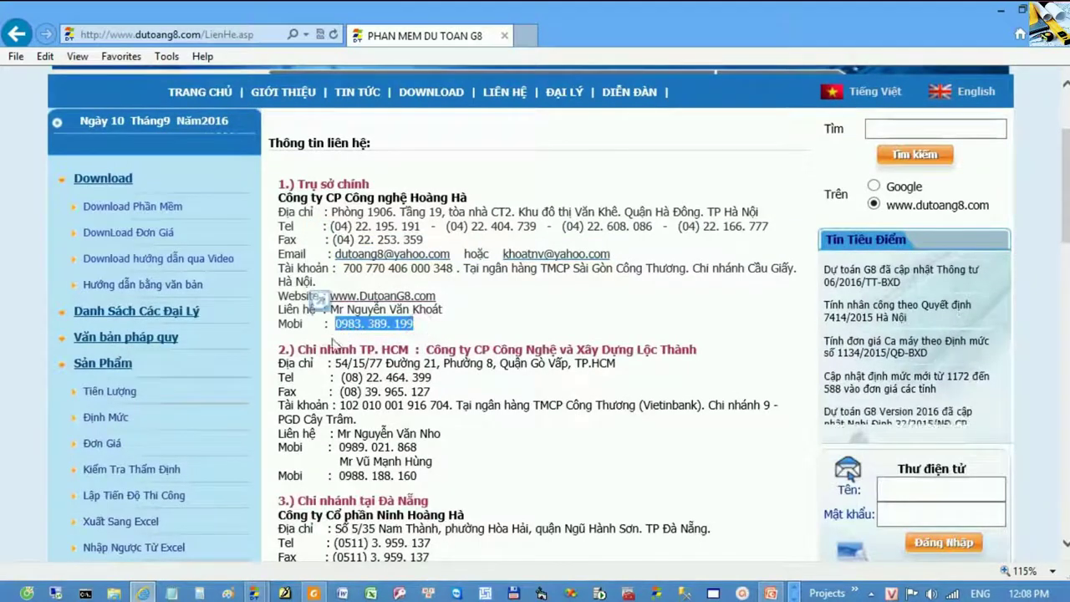
left_click(429, 341)
scroll(435, 339, "down", 5)
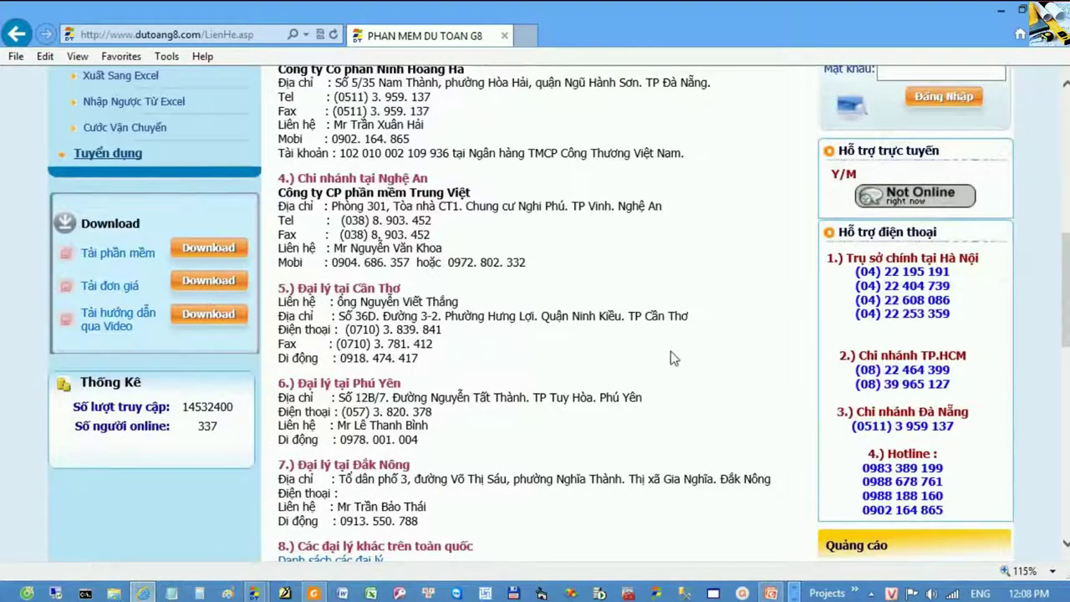
scroll(549, 322, "up", 10)
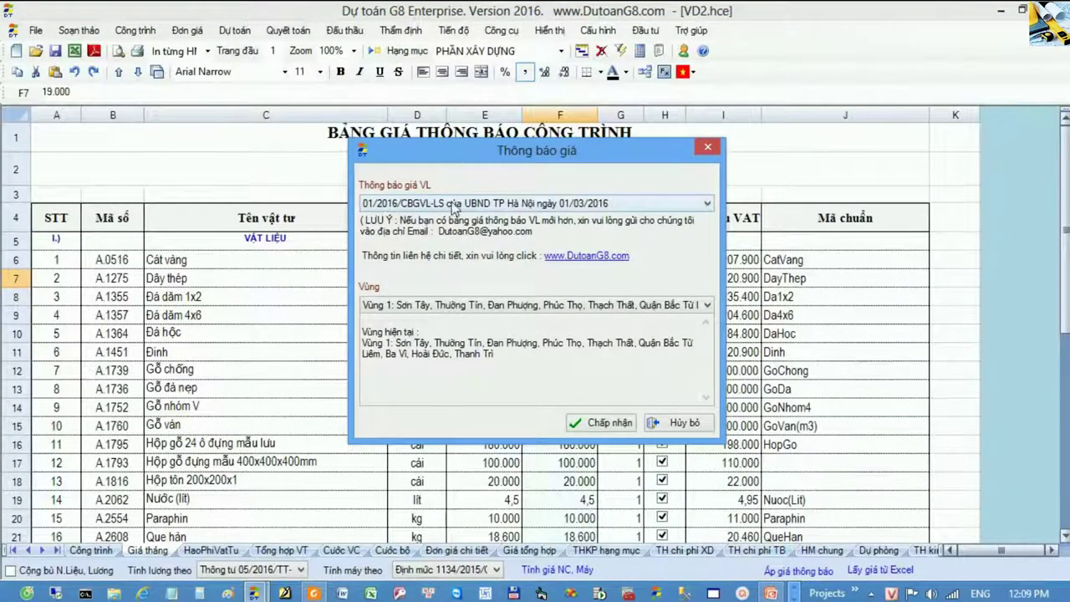
Set the price notice region to Vùng 6: Các Quận (Trừ Nam Từ Liêm và Bắc Từ Liêm) and accept notice 01/2016/CBGVL-LS
left_click(378, 311)
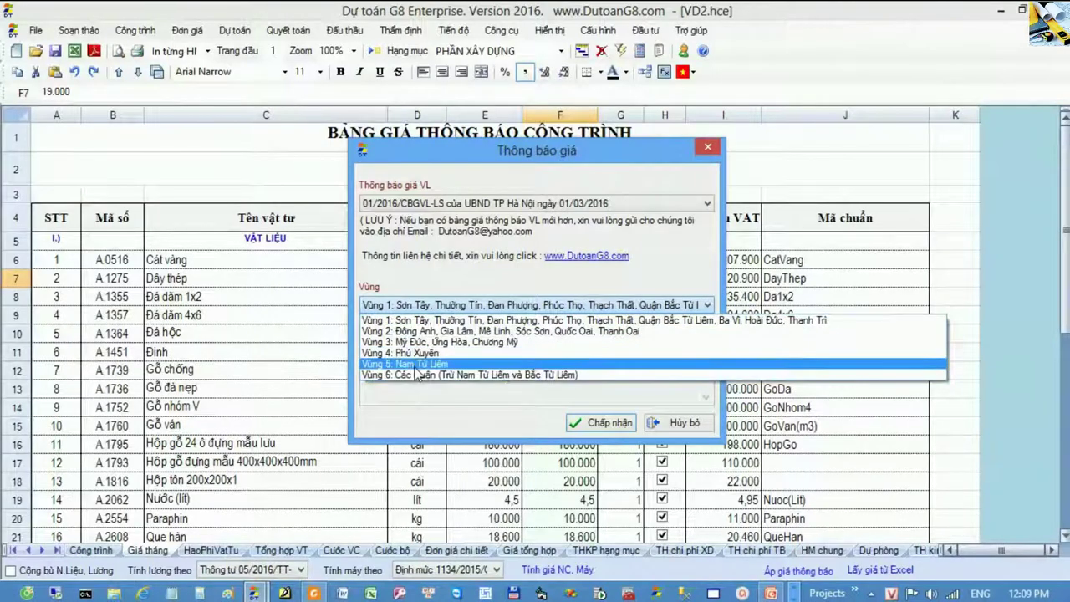
left_click(579, 167)
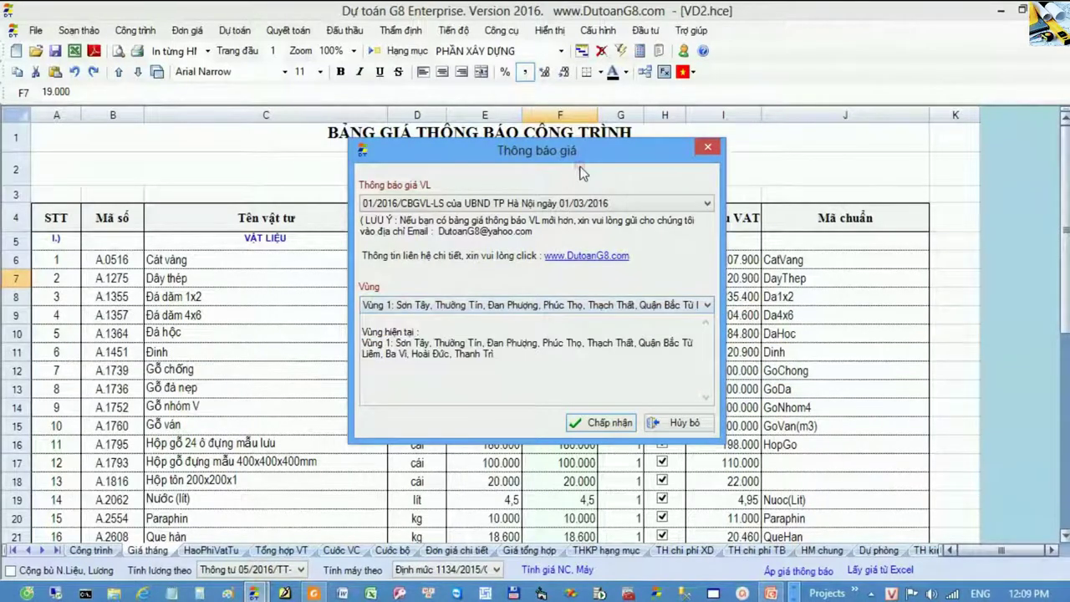
left_click(393, 306)
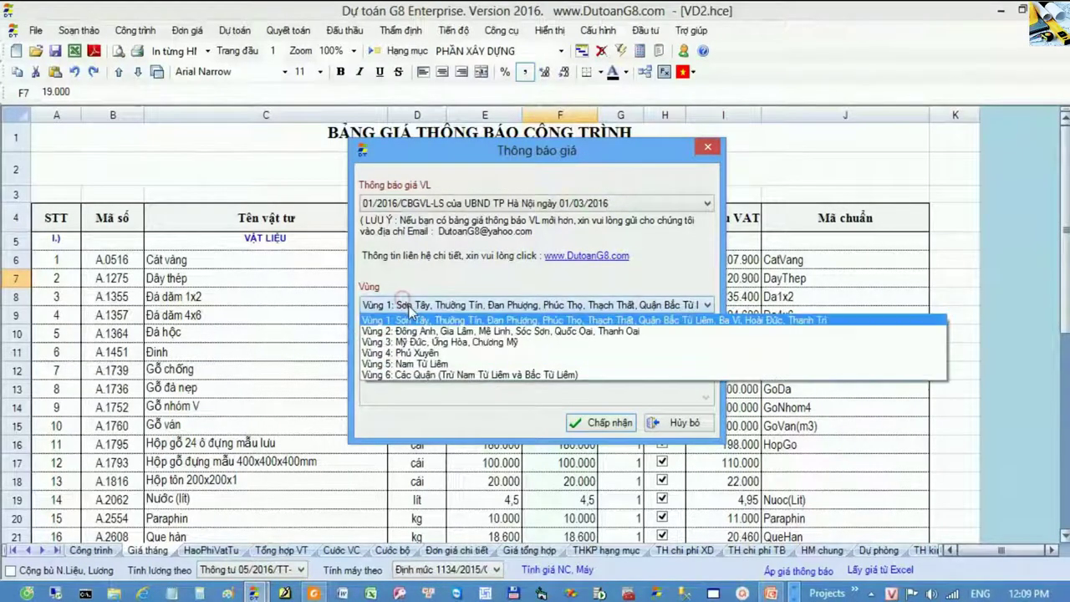
left_click(433, 376)
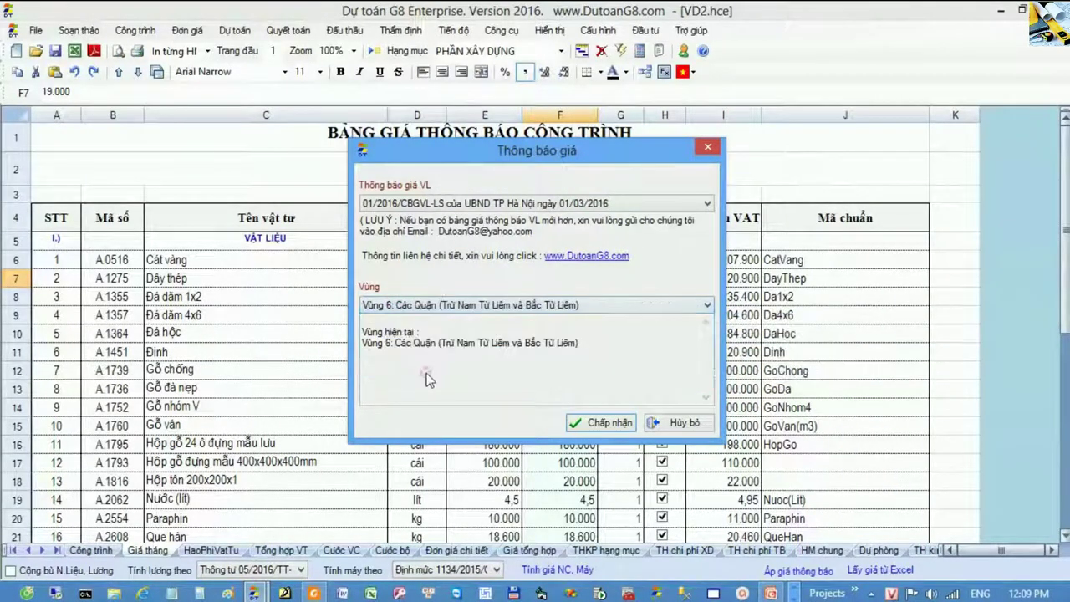
left_click(611, 424)
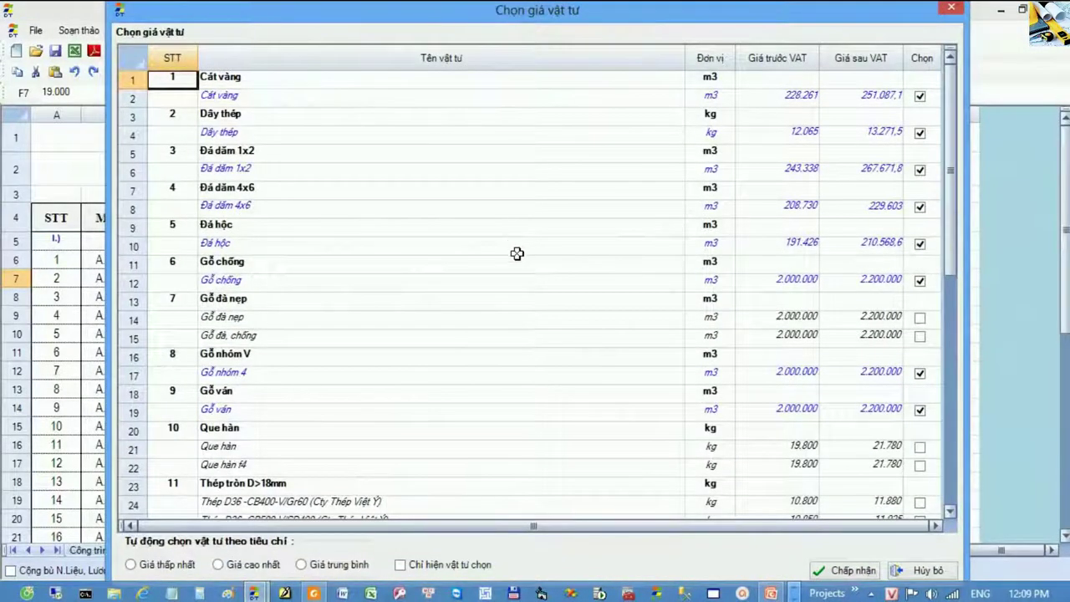
Examine the material list in Chọn giá vật tư, focusing on the Cát vàng row's unit, pre-VAT price, post-VAT price and Chọn state
left_click_drag(211, 78, 624, 301)
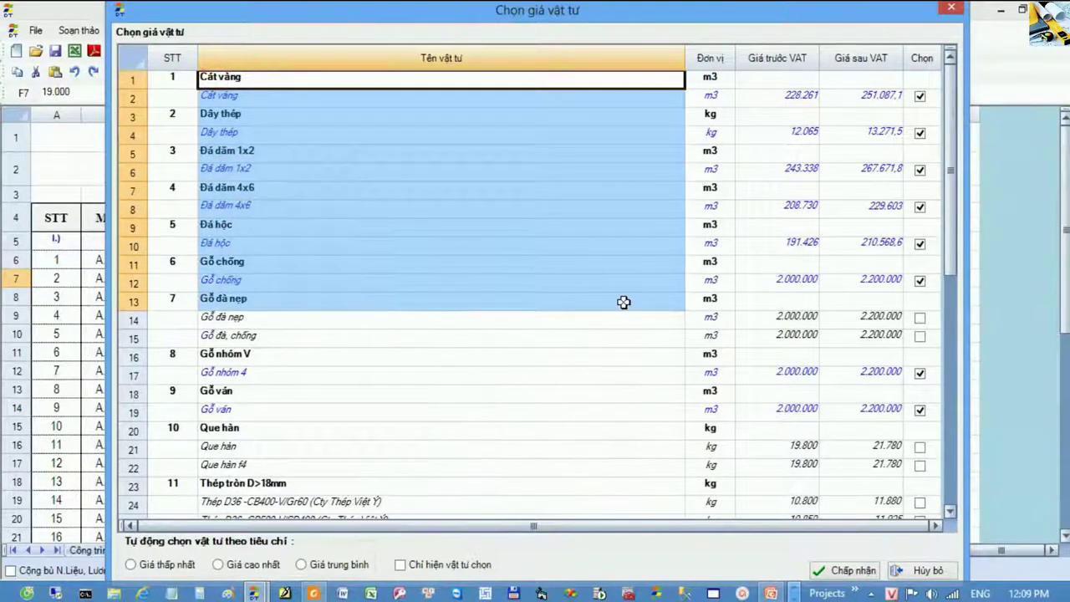
left_click(600, 337)
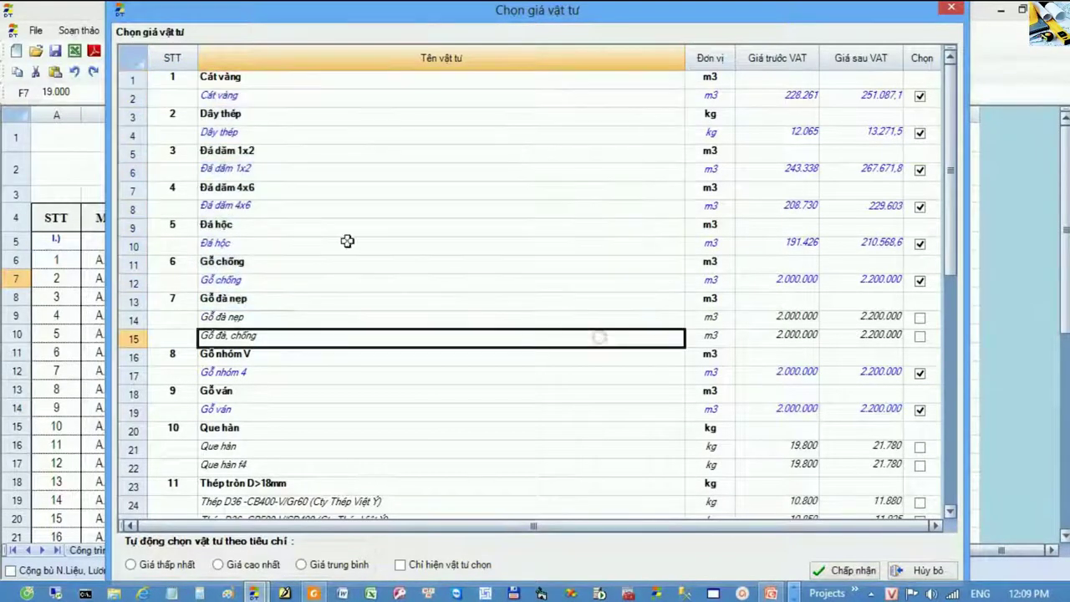
left_click(136, 100)
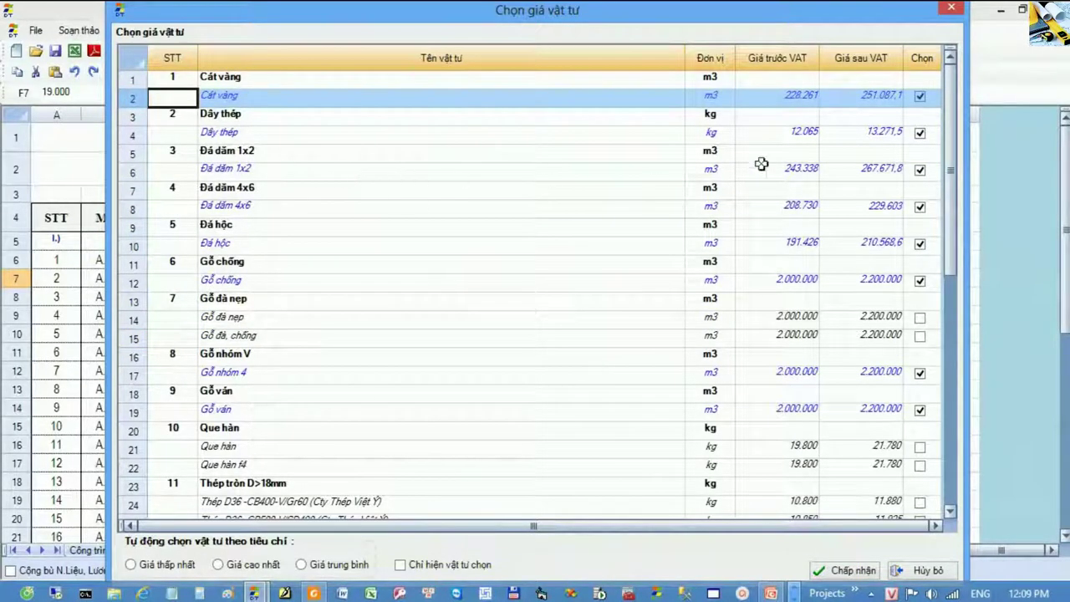
left_click(803, 95)
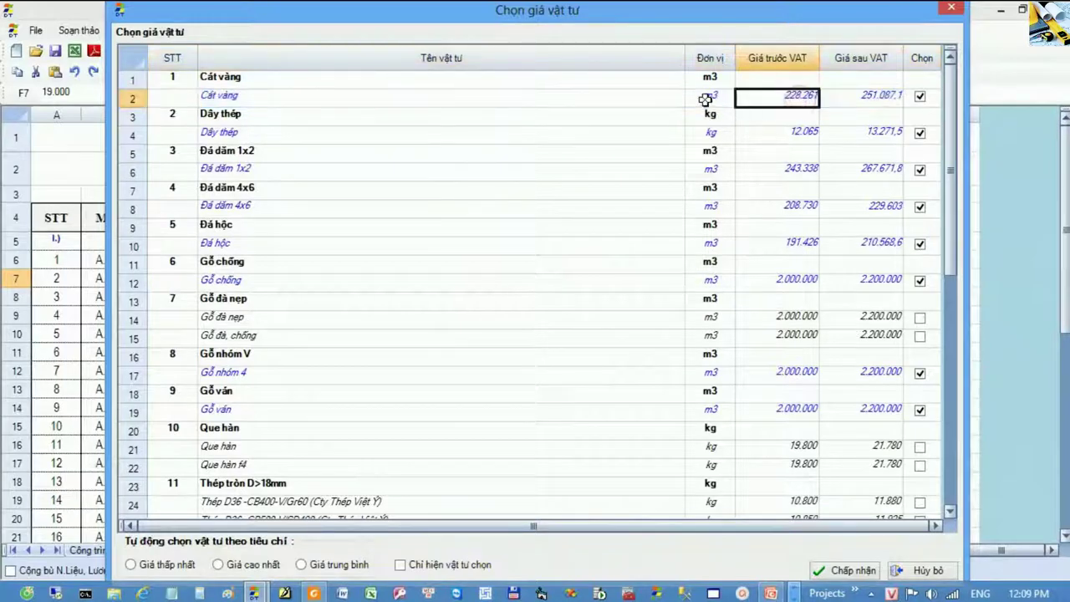
left_click_drag(705, 100, 743, 100)
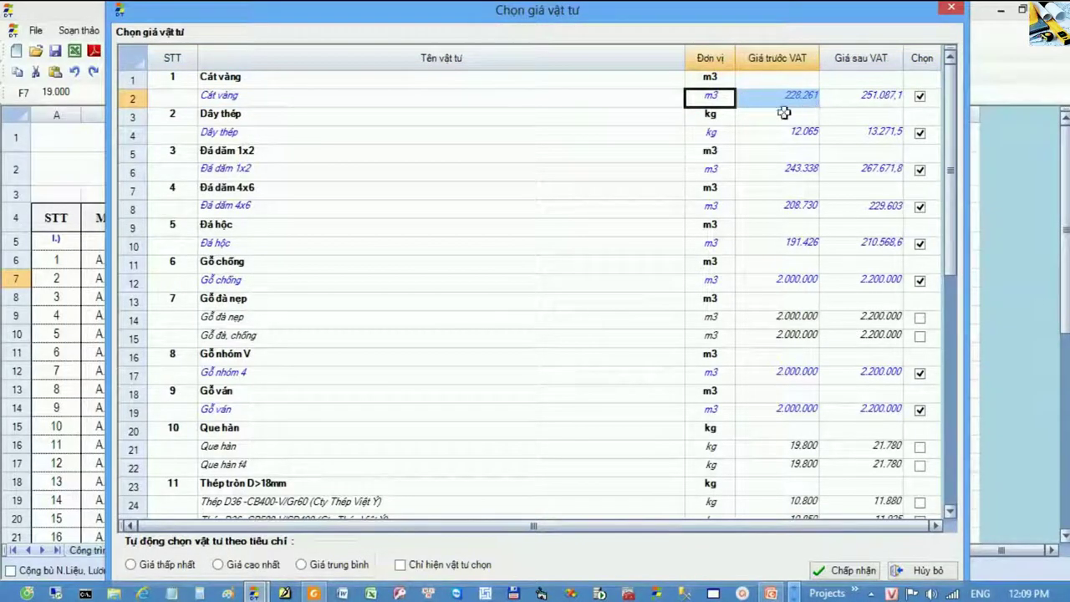
left_click(139, 101)
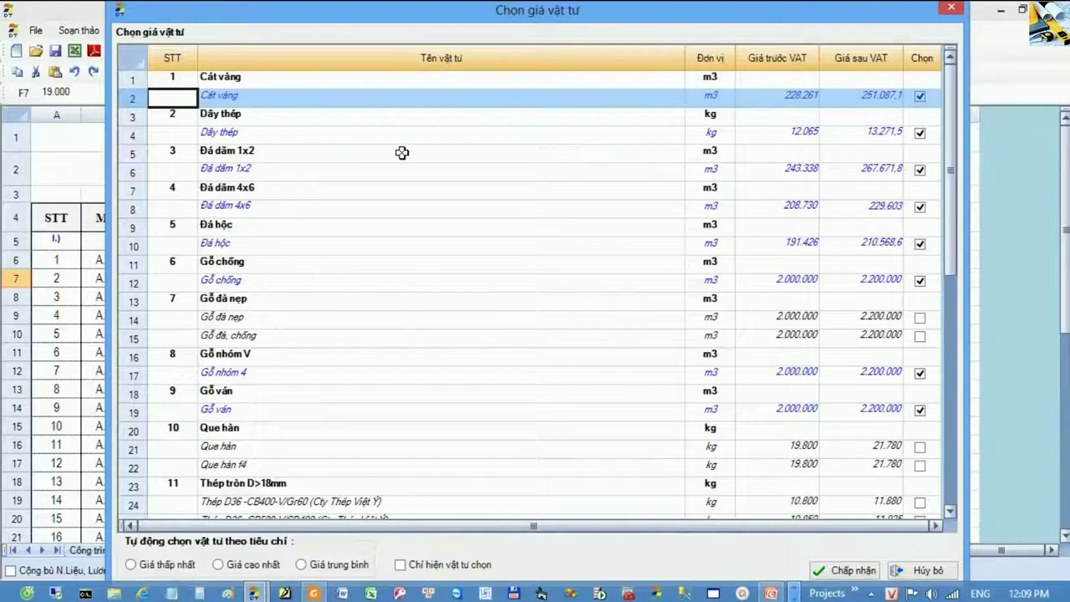
left_click(684, 102)
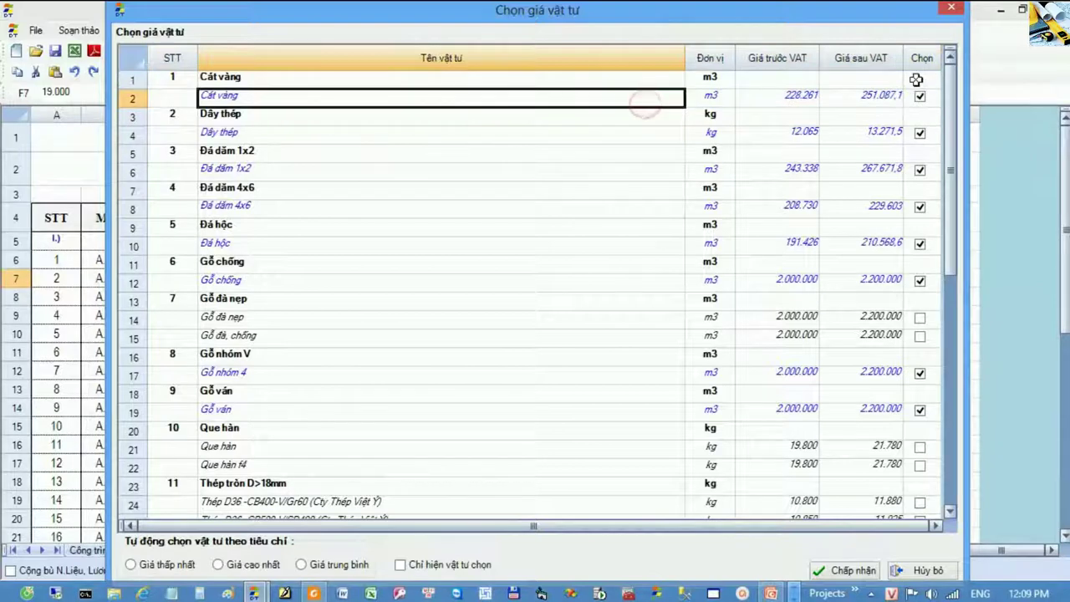
left_click(883, 93)
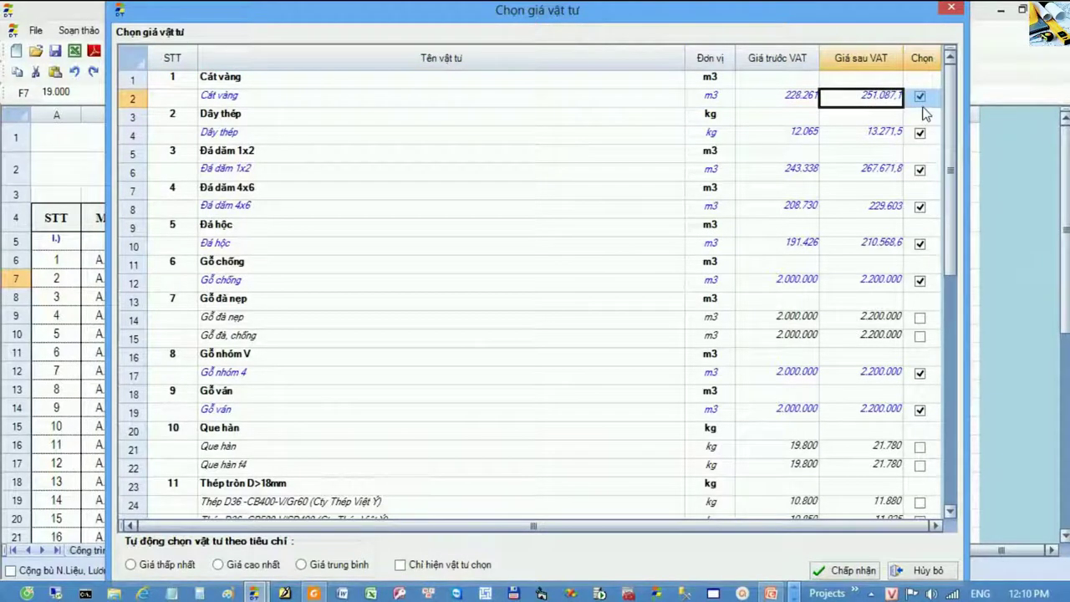
left_click(795, 97)
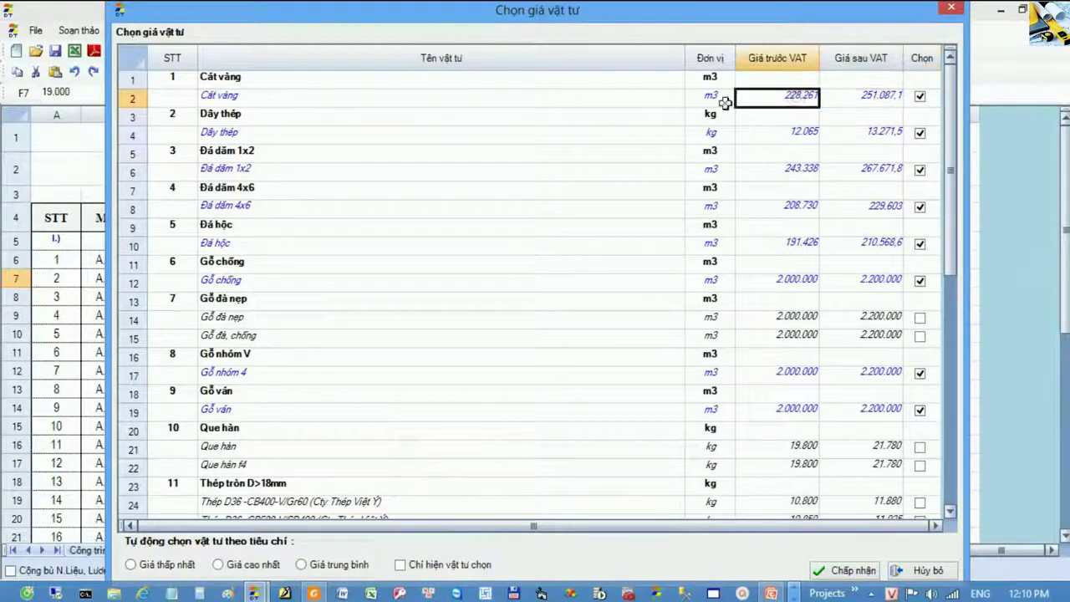
left_click(140, 101)
left_click(872, 97)
Deselect the Cát vàng notice price, check its Giá tháng value on the sheet behind the dialog, and reselect the notice price
left_click(918, 96)
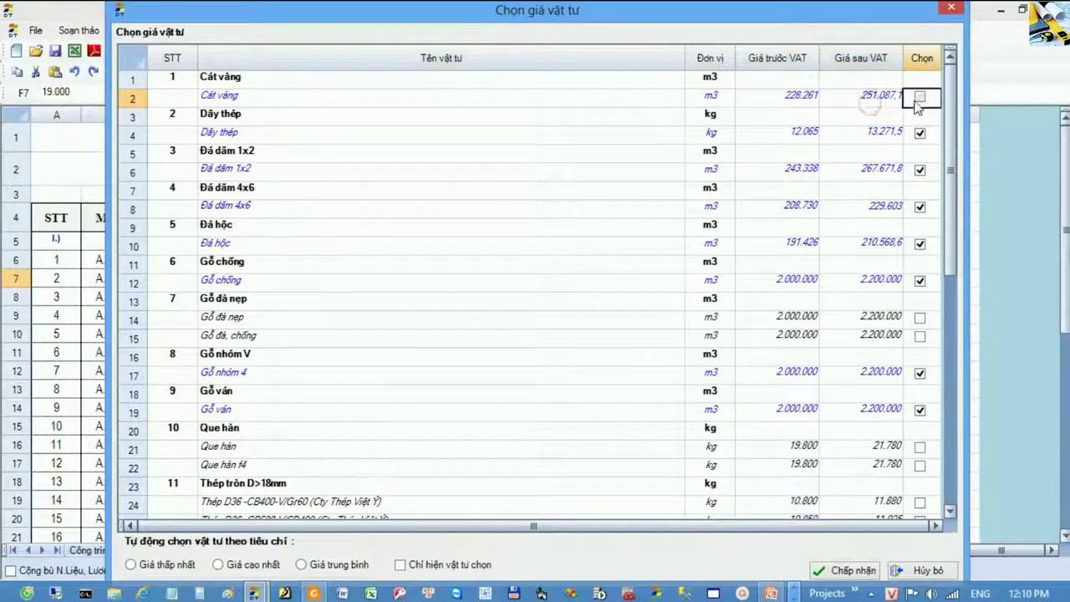
left_click(919, 96)
left_click(846, 122)
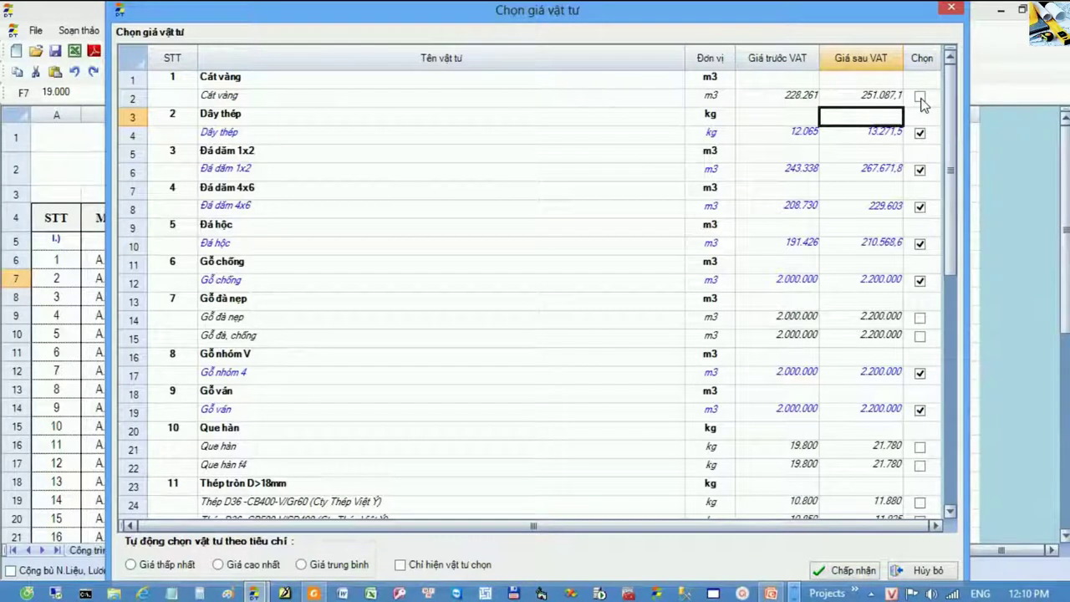
left_click_drag(764, 10, 769, 422)
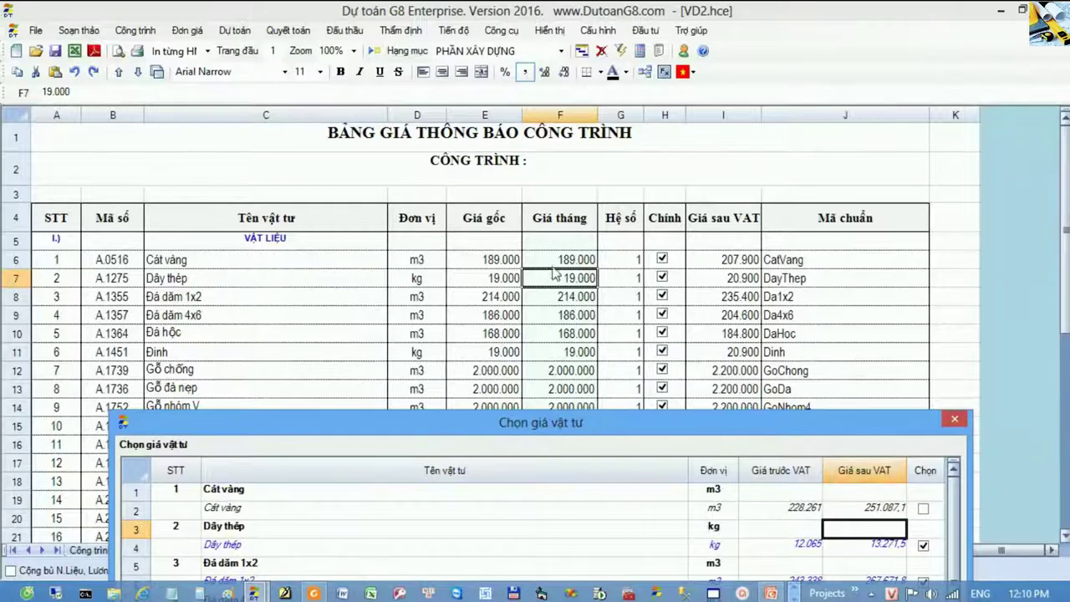
left_click(922, 509)
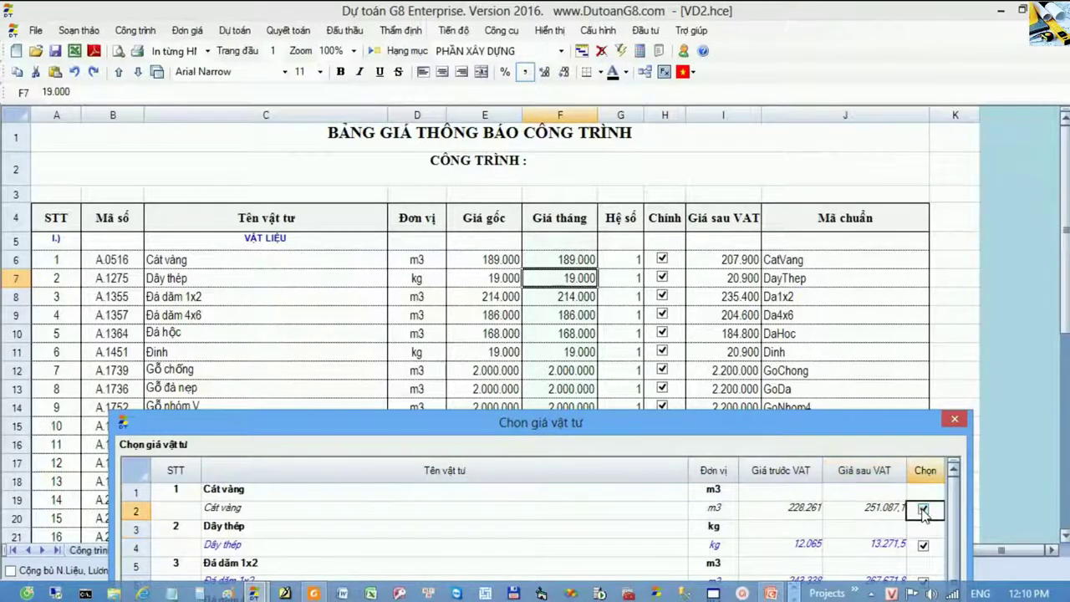
left_click_drag(702, 427, 684, 72)
Examine the notice prices and Chọn states of the Đá dăm 1x2 and Đá hộc rows
left_click(496, 247)
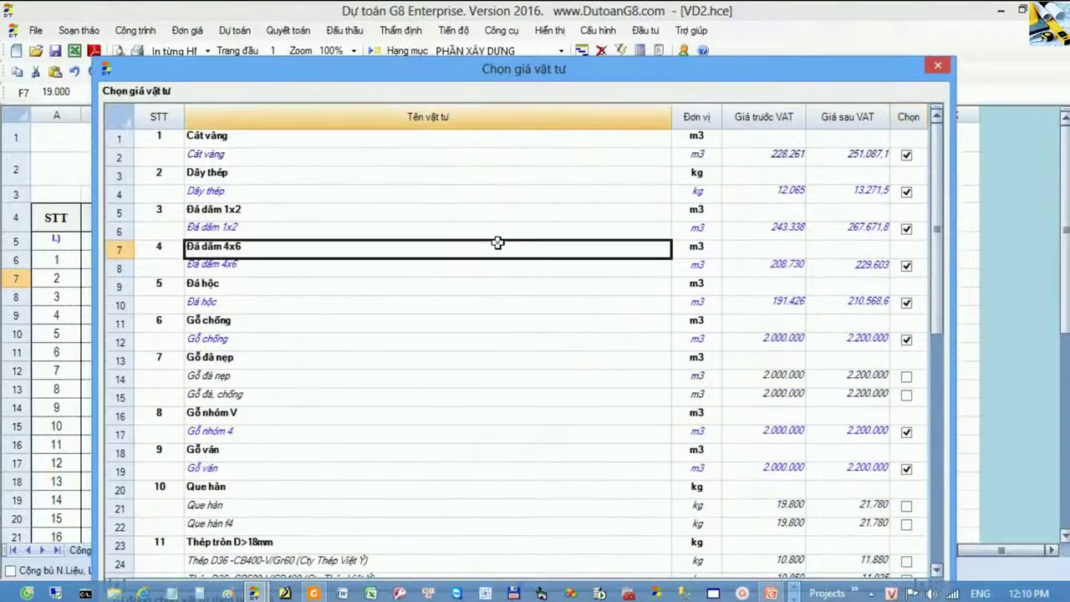
left_click(152, 234)
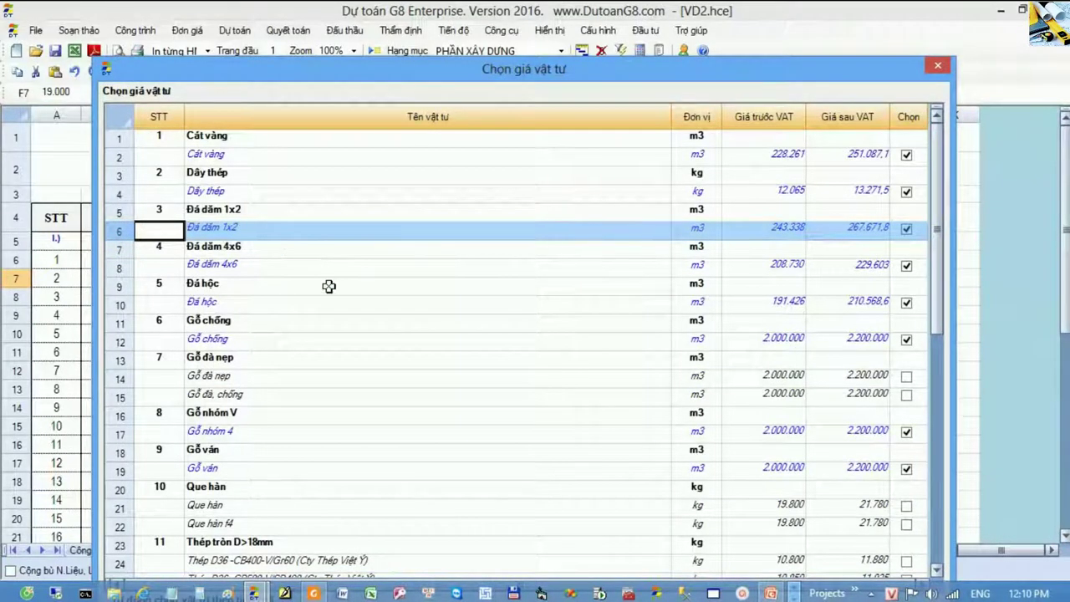
left_click(666, 229)
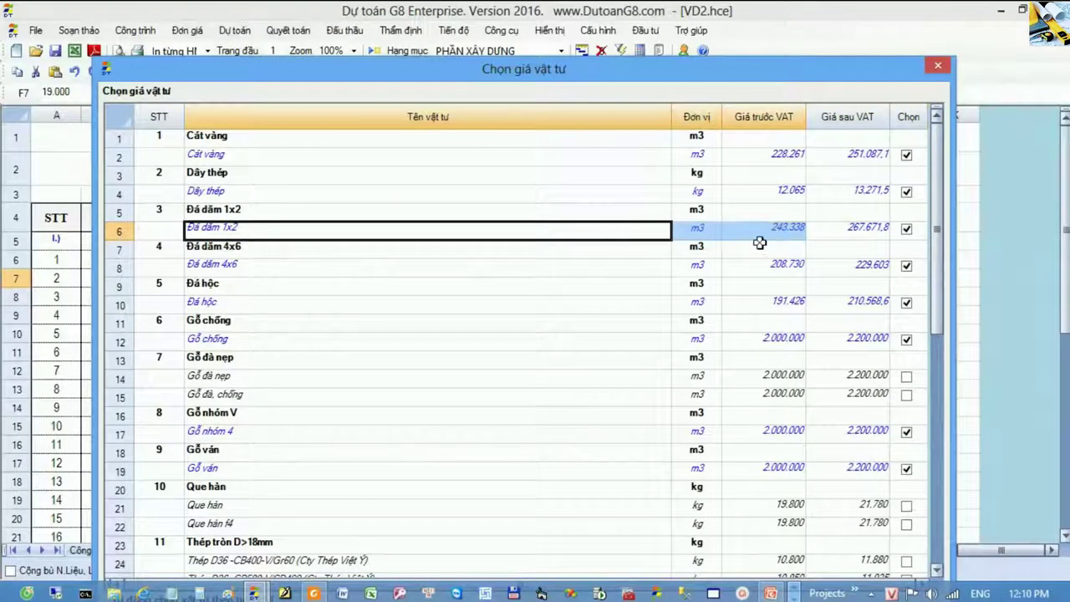
left_click(707, 232)
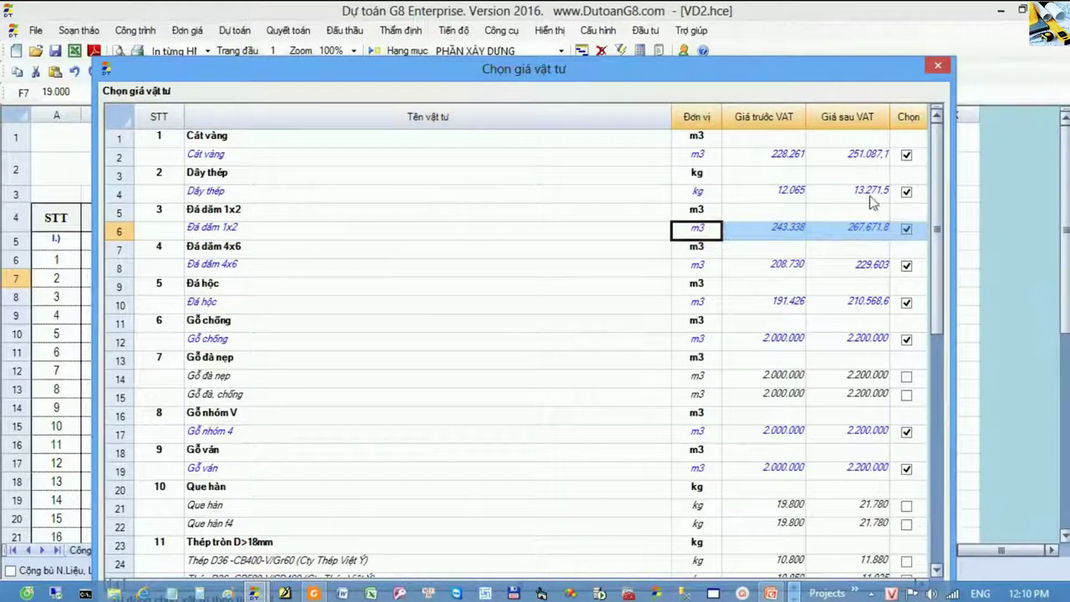
left_click(560, 396)
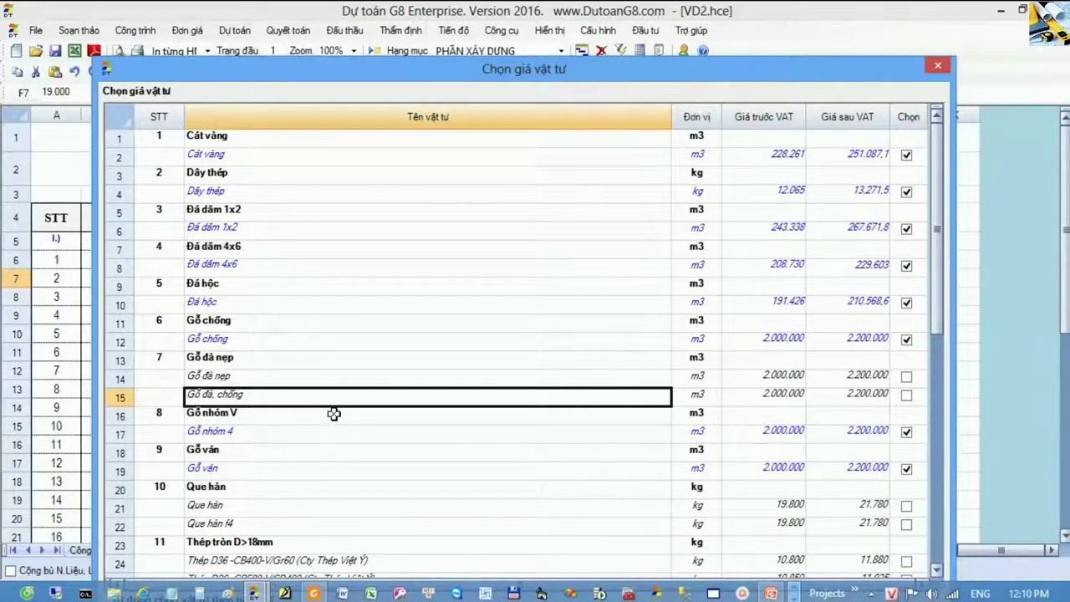
left_click(124, 304)
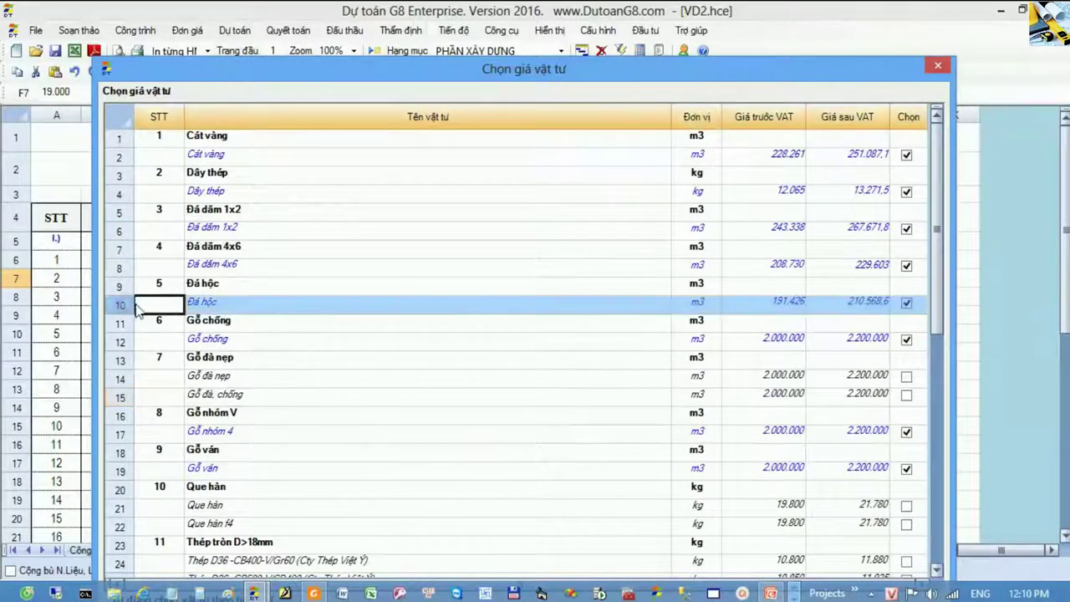
left_click(297, 357)
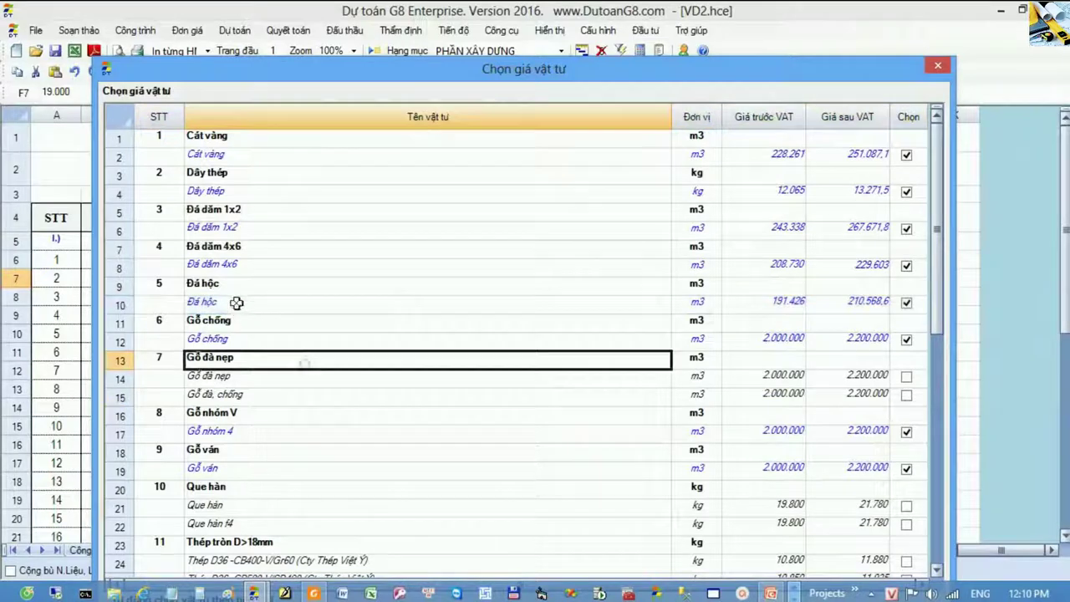
left_click(123, 231)
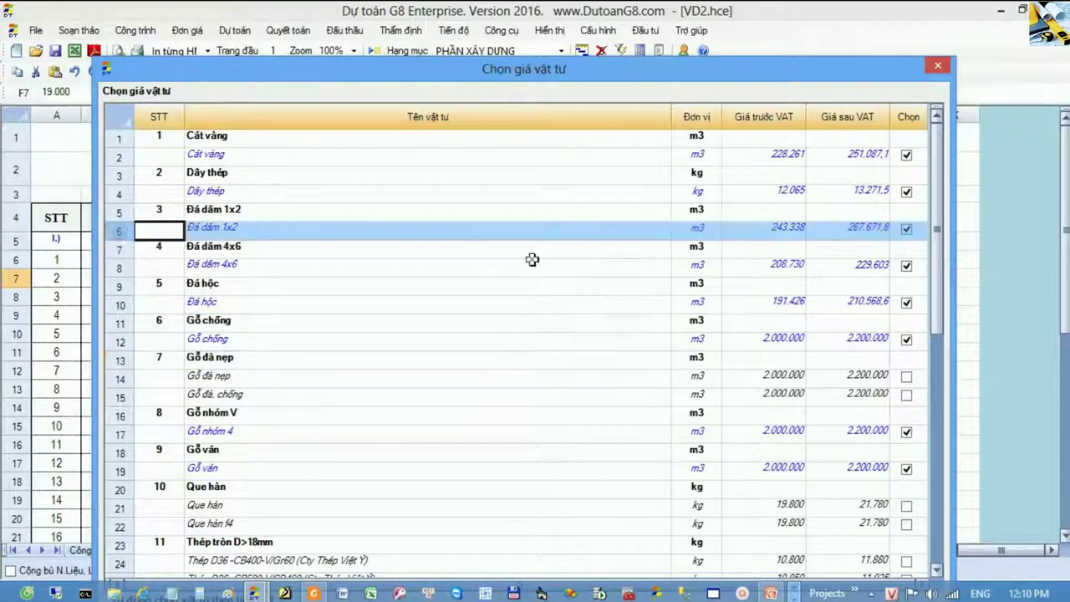
Select the plain Que hàn option as the notice price for material 10, Que hàn
left_click(510, 492)
scroll(508, 476, "down", 2)
scroll(507, 472, "down", 1)
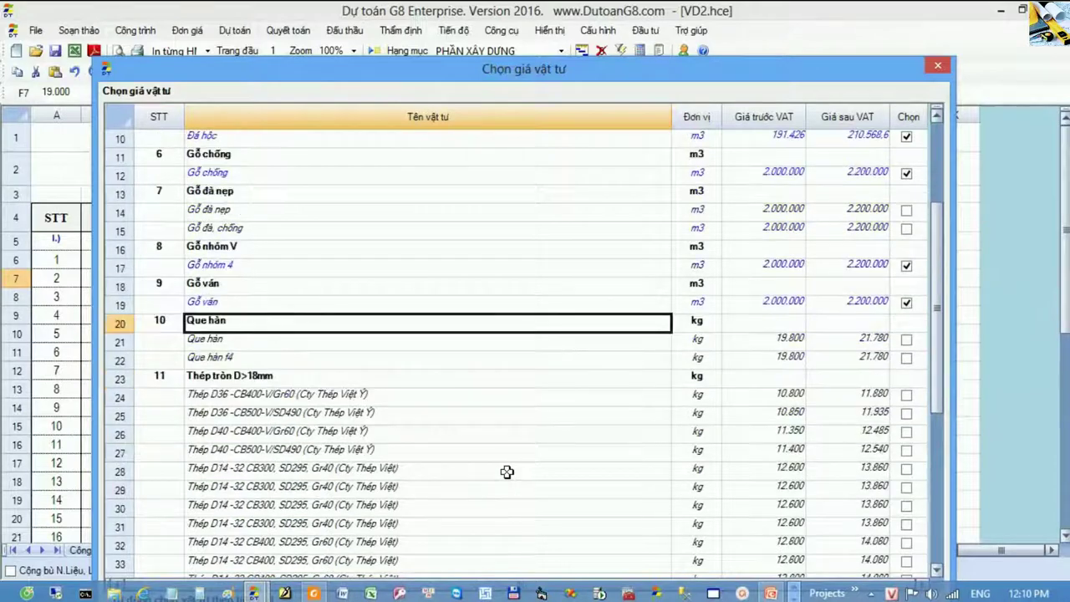
scroll(348, 432, "down", 1)
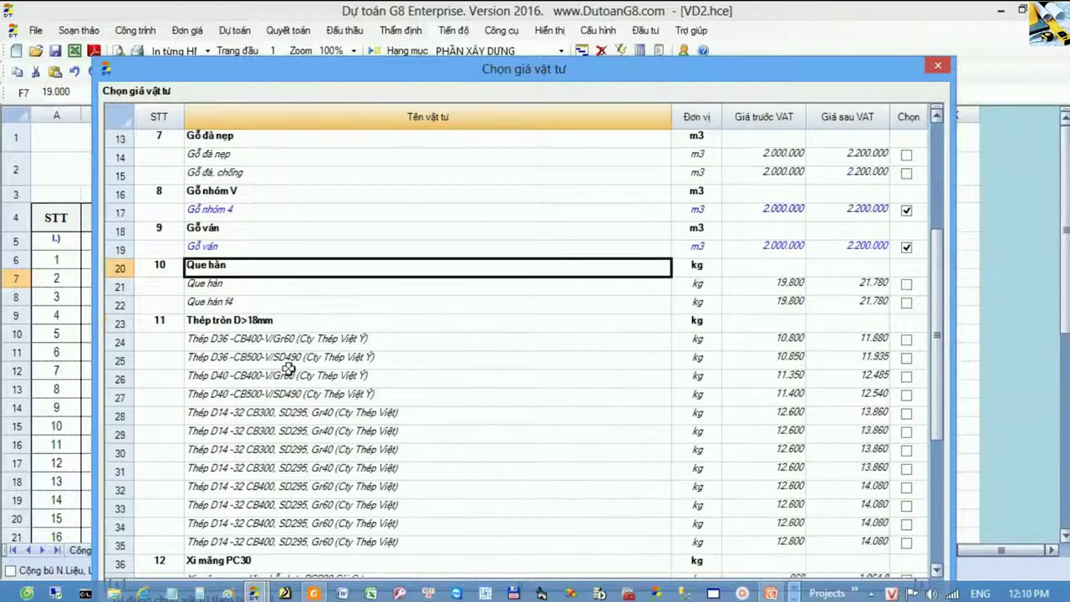
left_click(119, 287)
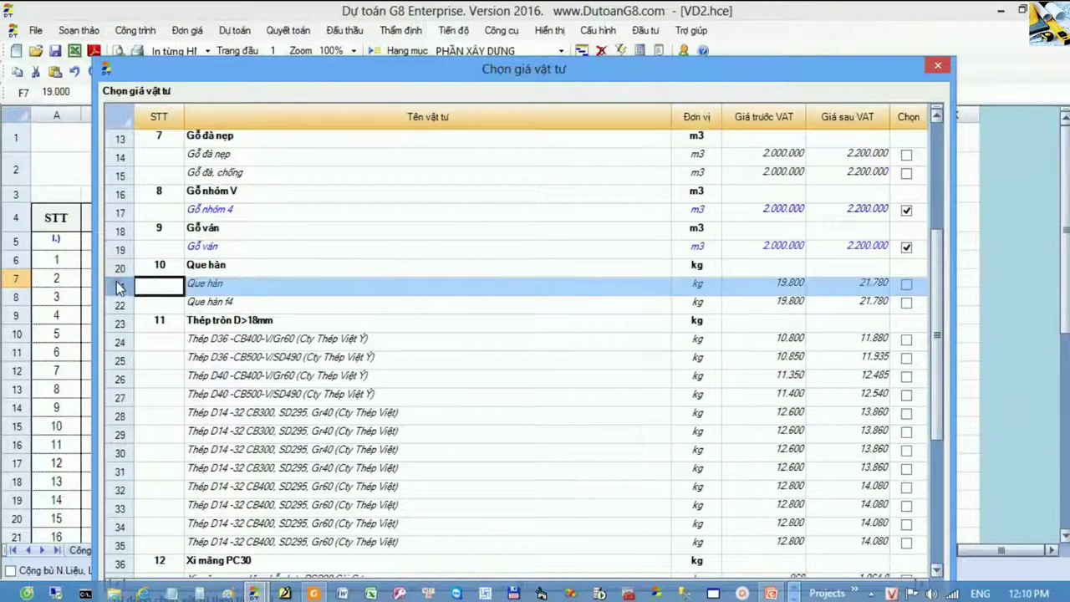
left_click(908, 287)
Compare the steel options for material 11, Thép tròn D>18mm, and select Thép D40 -CB400-V/Gr60 (Cty Thép Việt Ý) as its notice price
left_click(502, 391)
scroll(501, 391, "down", 1)
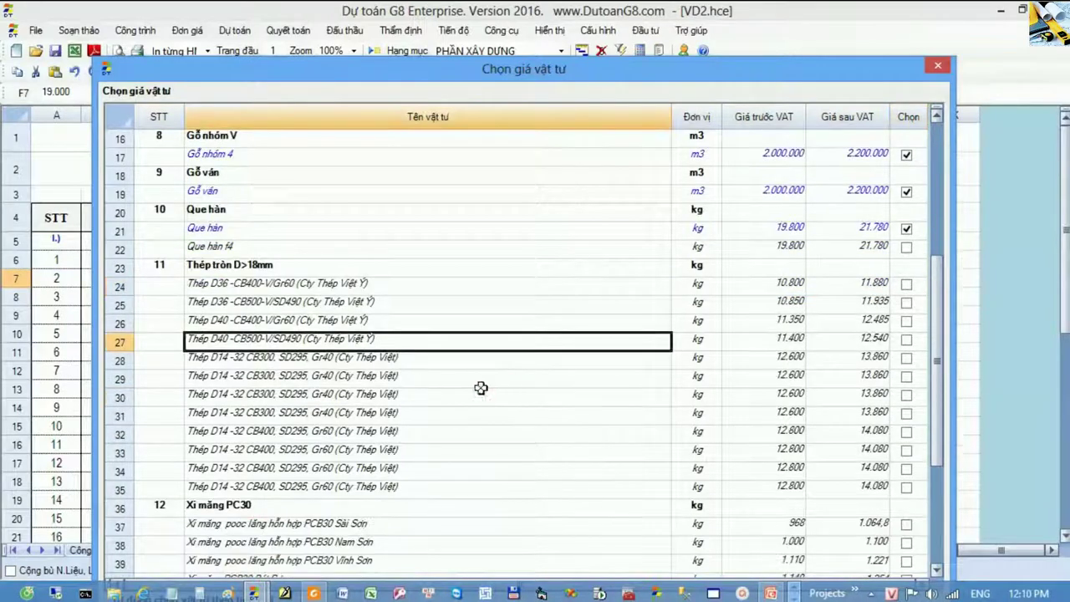
left_click(227, 268)
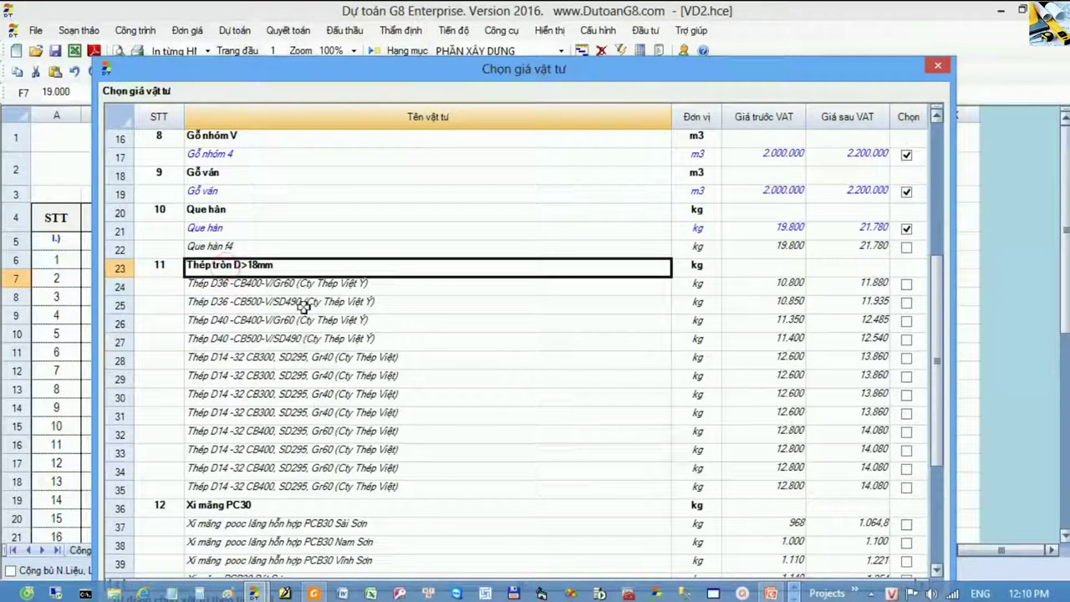
left_click_drag(261, 286, 352, 490)
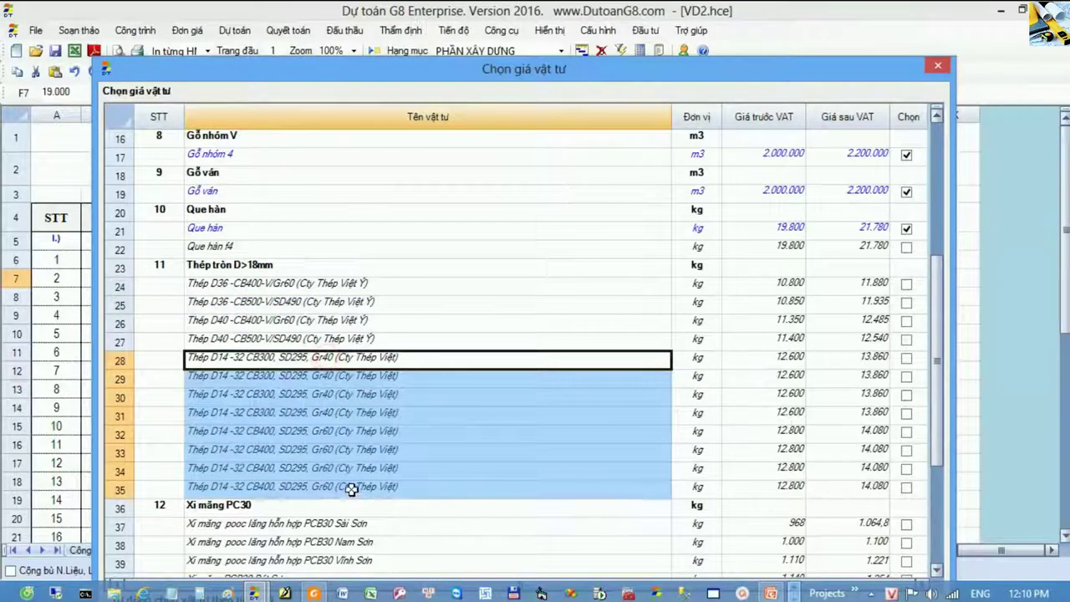
left_click(351, 490)
left_click_drag(232, 378, 239, 443)
left_click(250, 431)
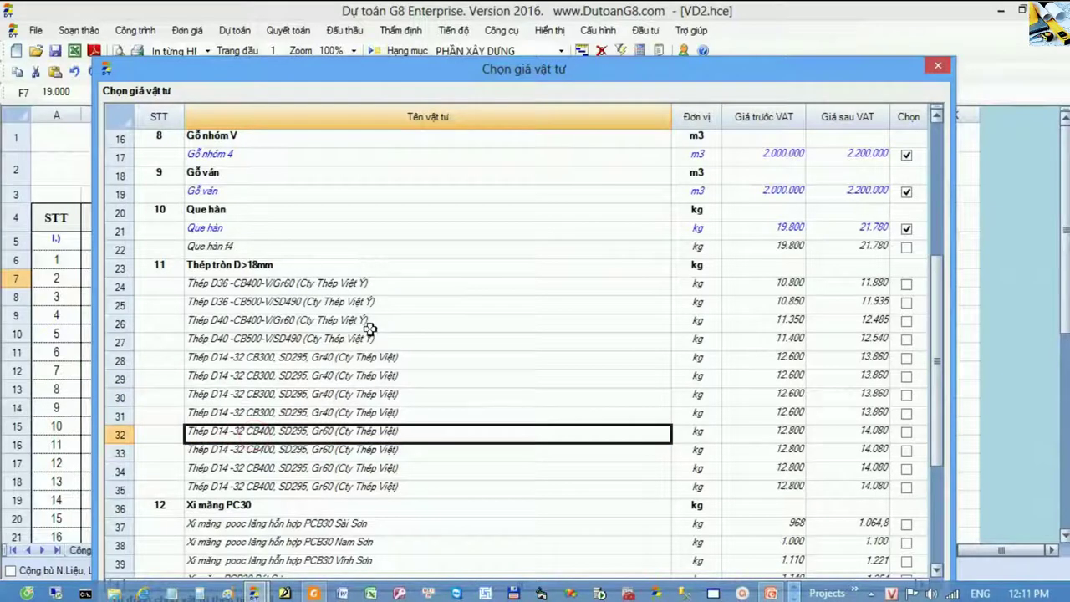
left_click(319, 318)
left_click(122, 322)
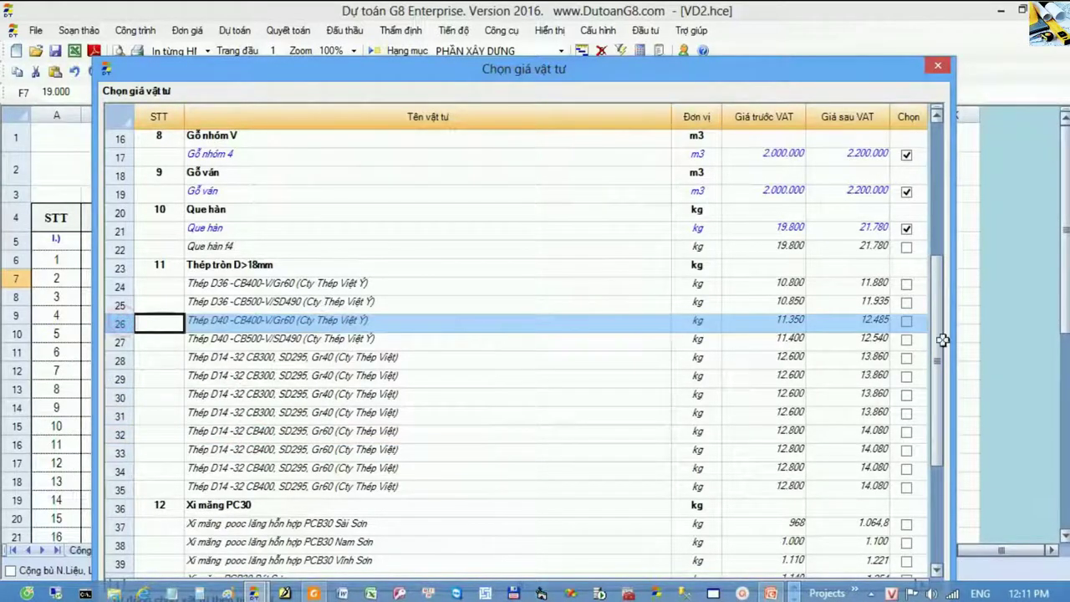
left_click(906, 321)
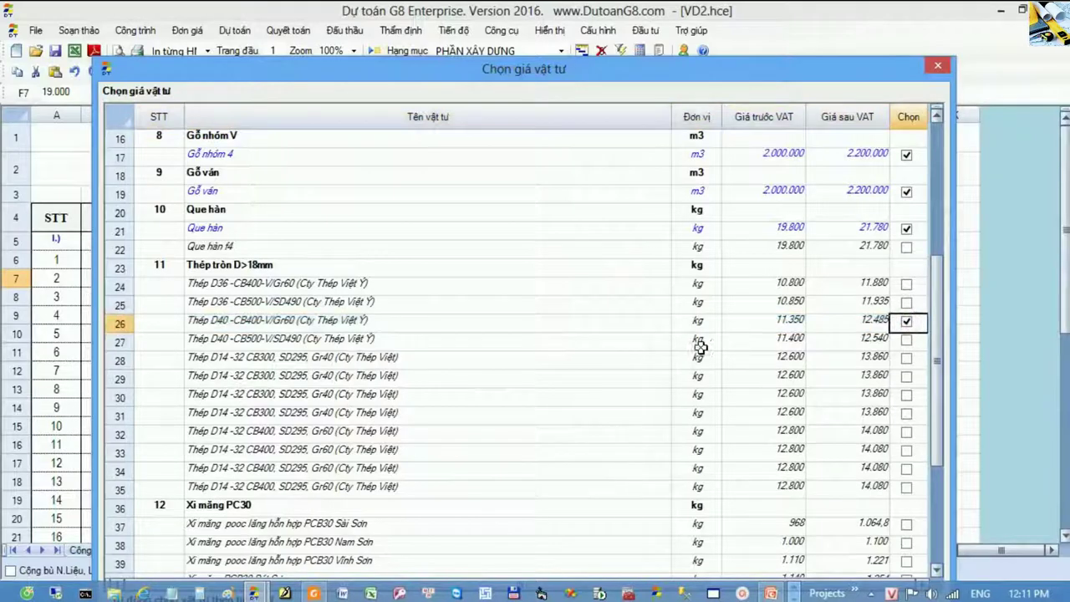
left_click(840, 324)
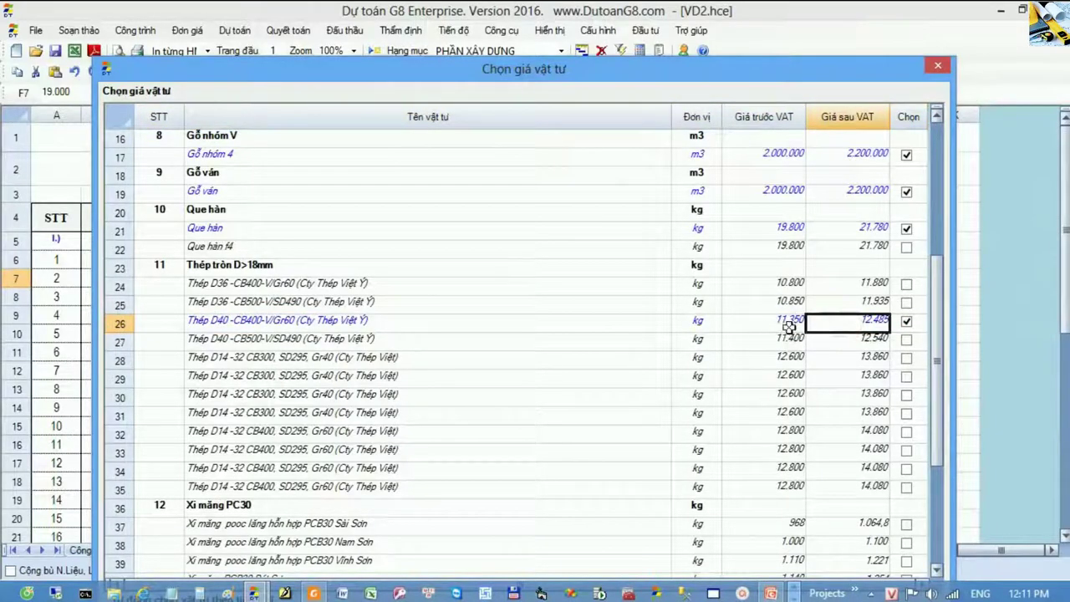
left_click(171, 322)
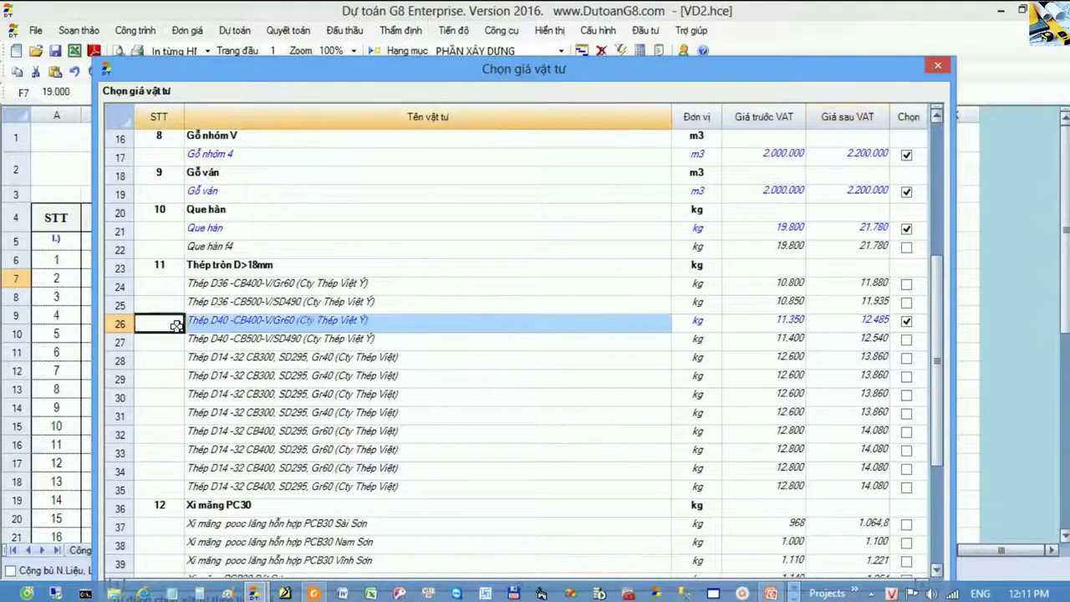
left_click(765, 368)
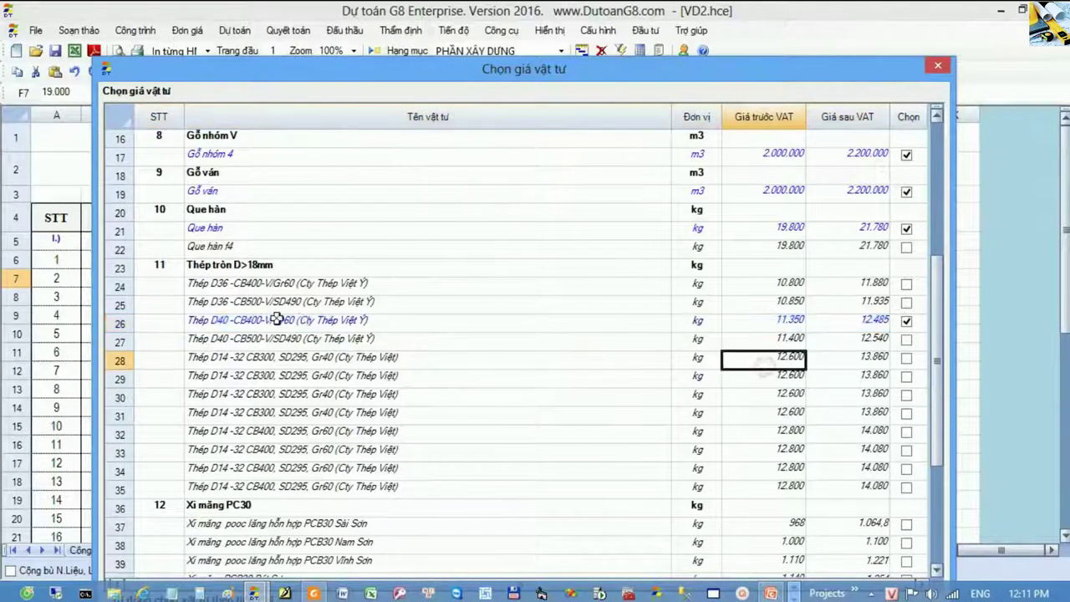
Compare the cement brands for material 12, Xi măng PC30, and select Xi măng PCB30 Bút Sơn as its notice price
scroll(434, 405, "down", 2)
scroll(434, 405, "down", 1)
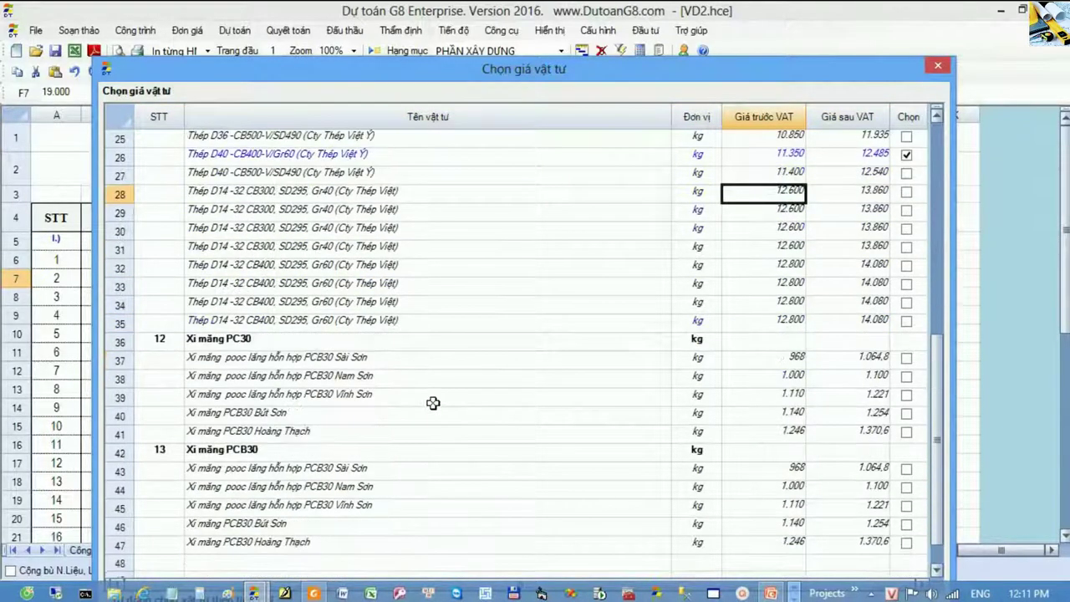
left_click(325, 361)
left_click(338, 378)
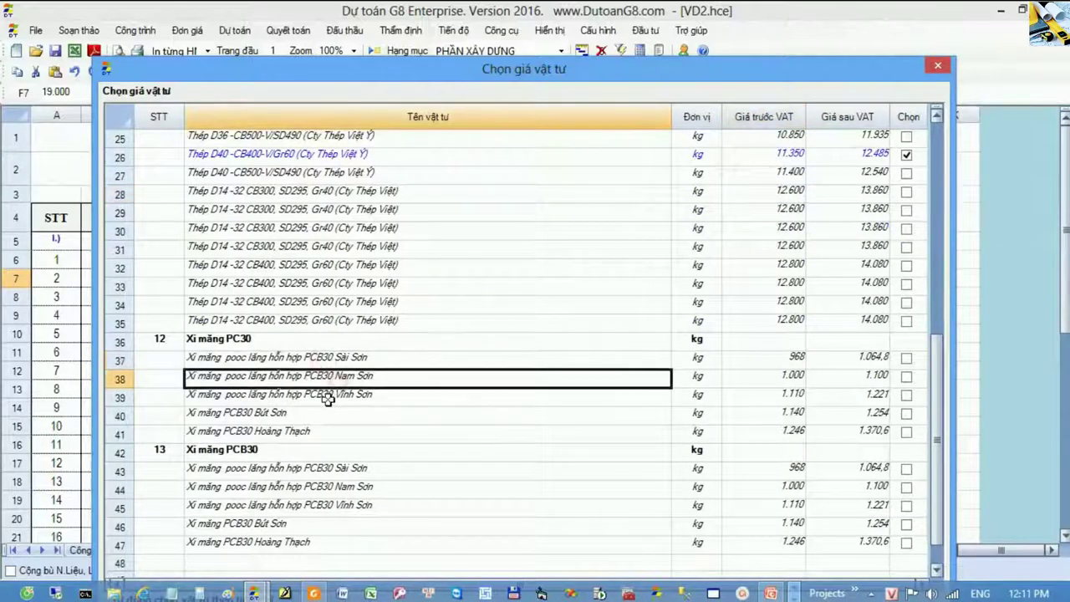
left_click(333, 396)
left_click(311, 433)
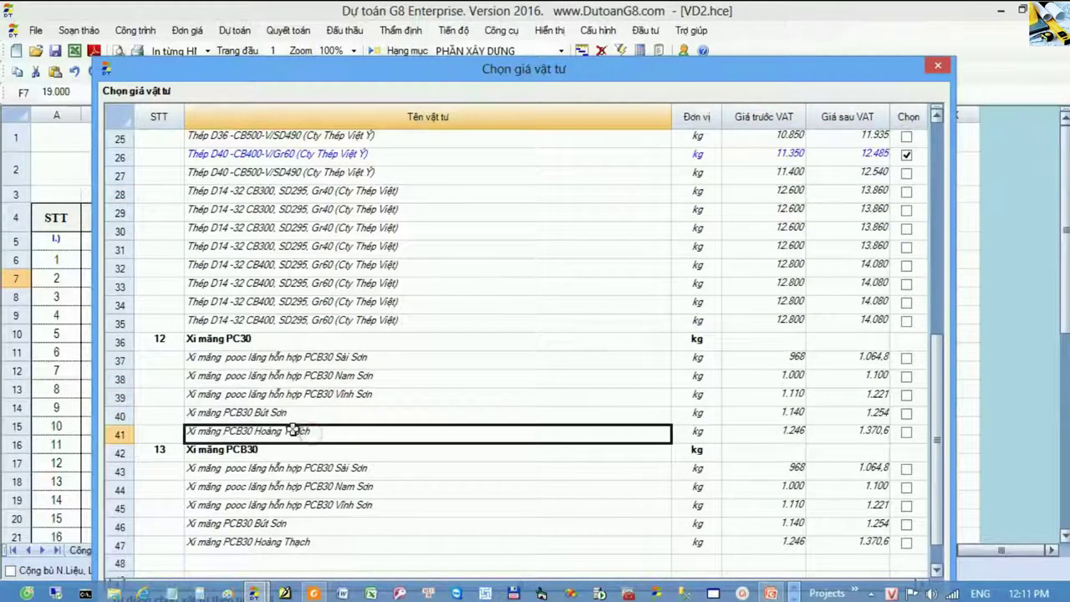
left_click(284, 415)
left_click(142, 418)
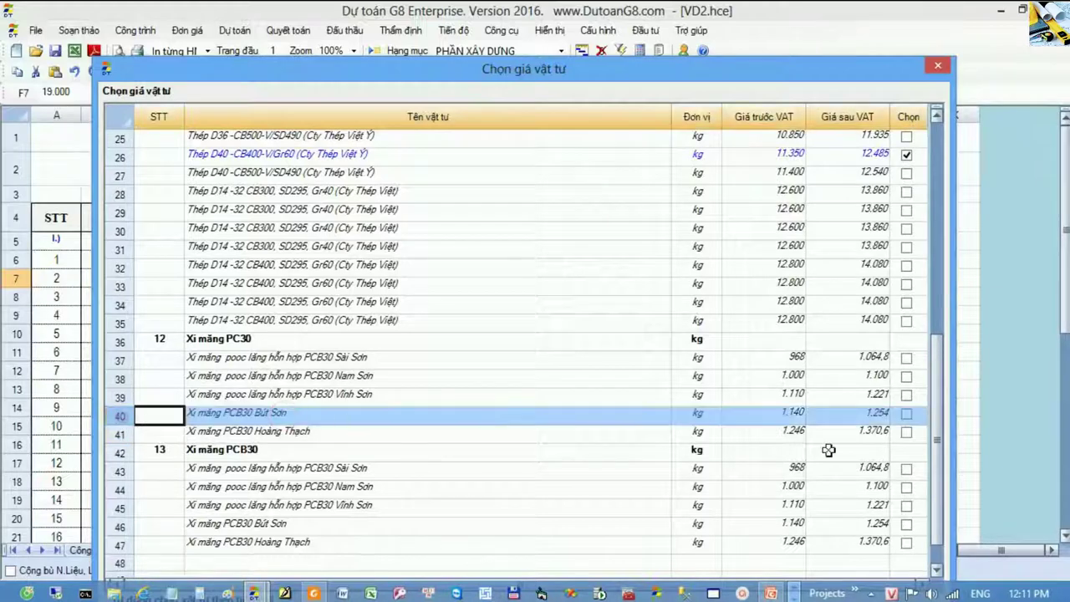
left_click(906, 418)
left_click(566, 429)
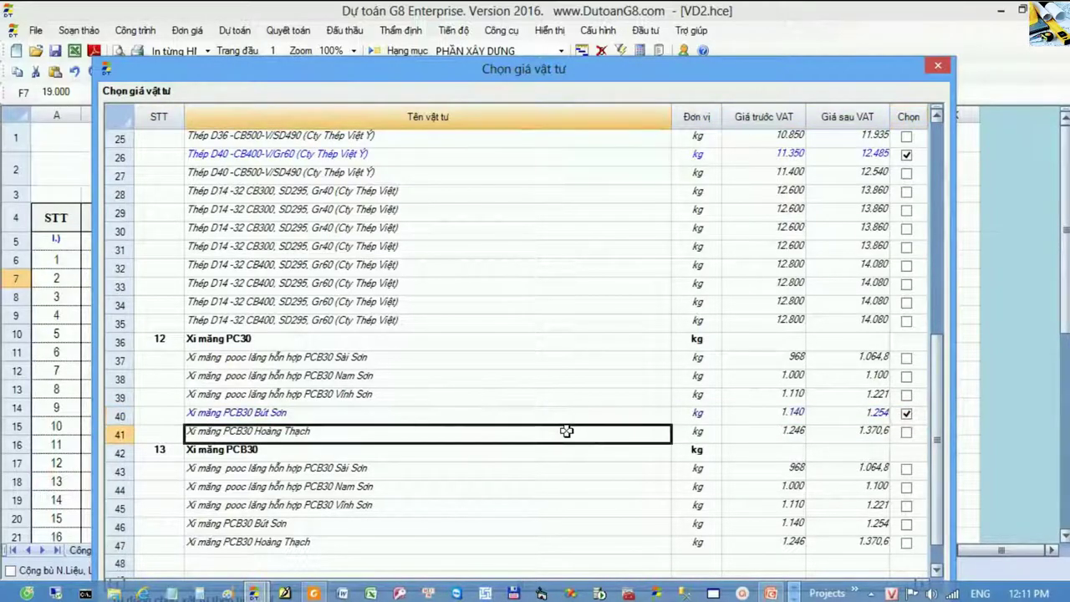
left_click(696, 415)
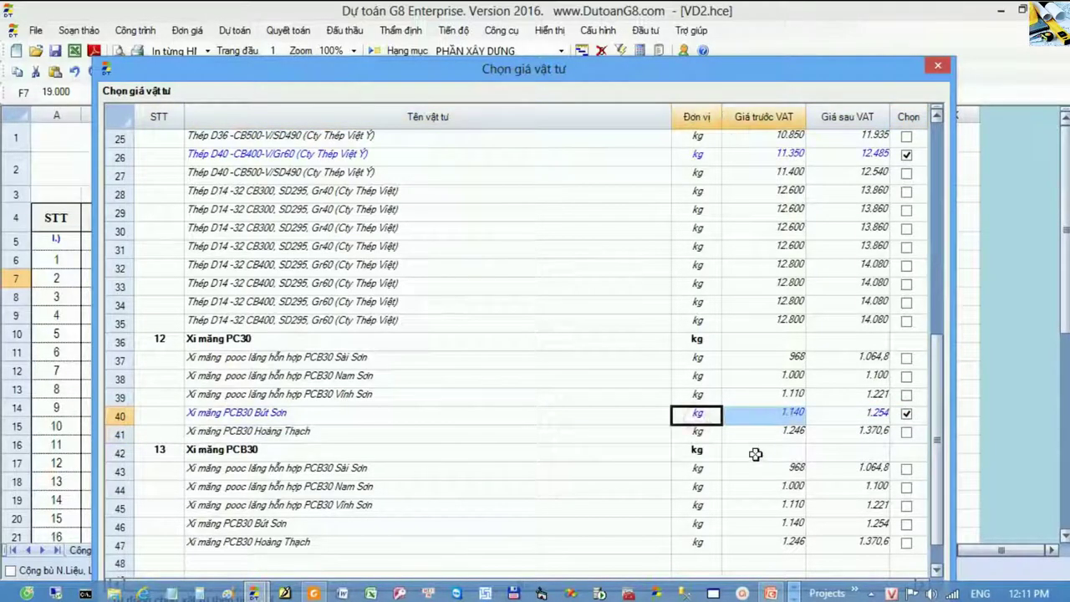
Select Xi măng PCB30 Bút Sơn as the notice price for material 13, Xi măng PCB30
left_click(755, 453)
scroll(755, 452, "down", 1)
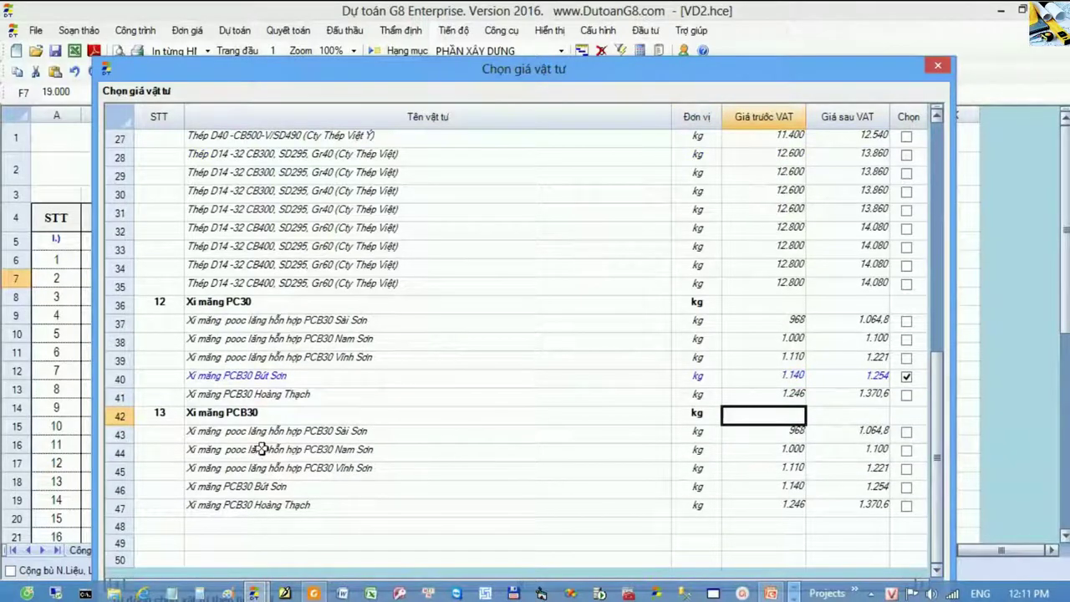
left_click(309, 490)
left_click(150, 490)
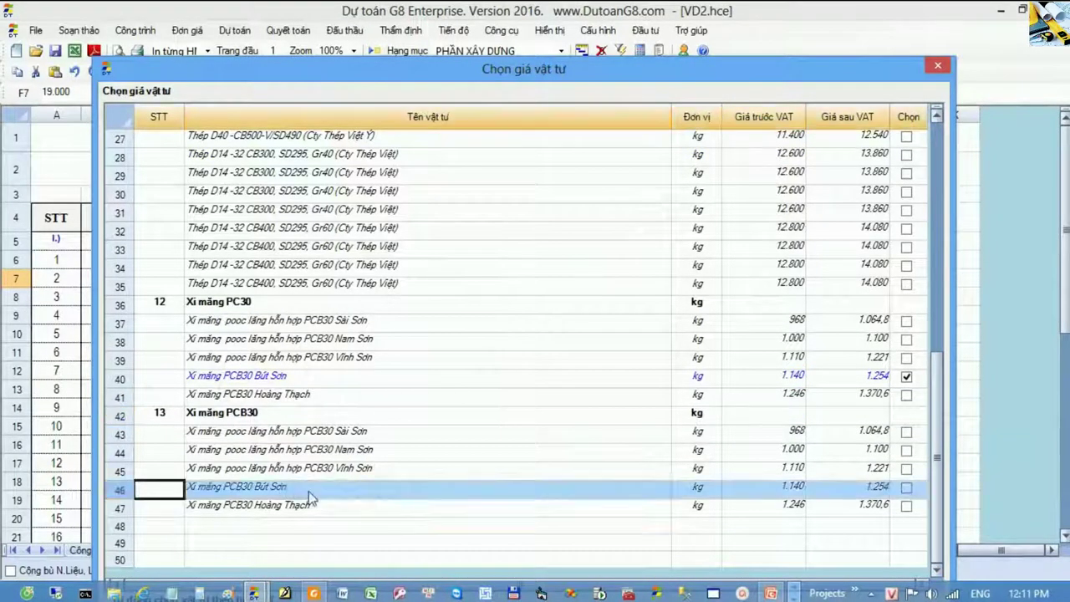
left_click(905, 490)
left_click(786, 491)
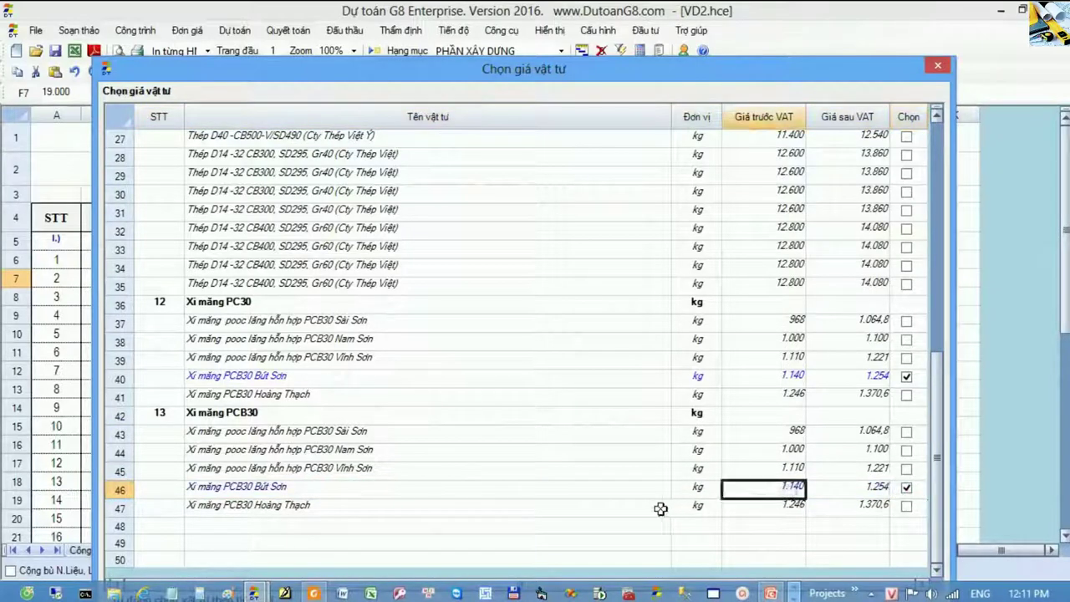
left_click(453, 459)
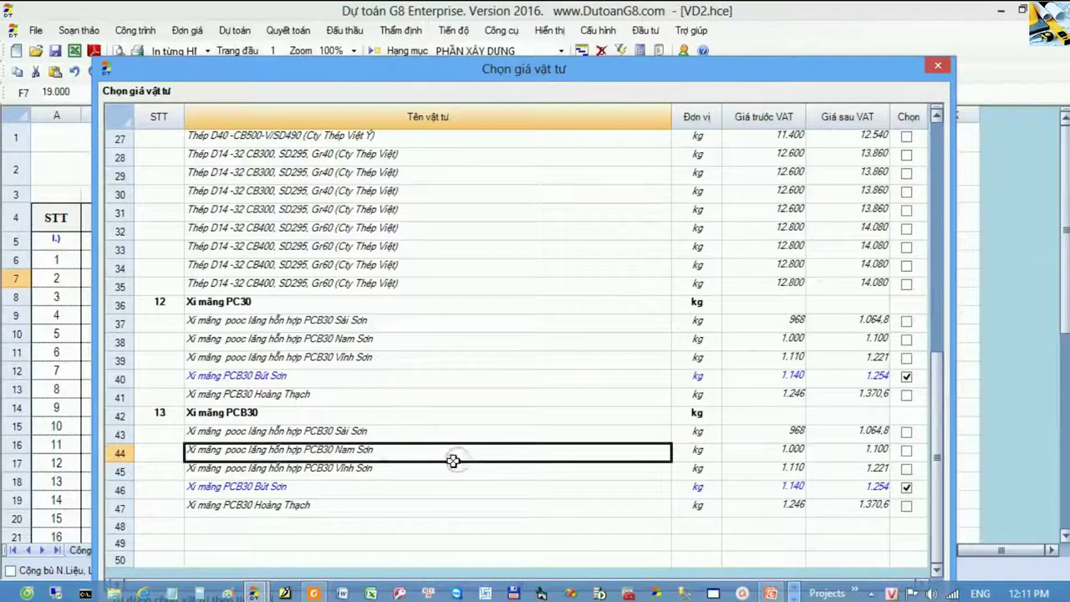
Reposition the Chọn giá vật tư dialog so its automatic selection criteria show, and recheck the Bút Sơn choice for Xi măng PC30
left_click_drag(508, 67, 512, 9)
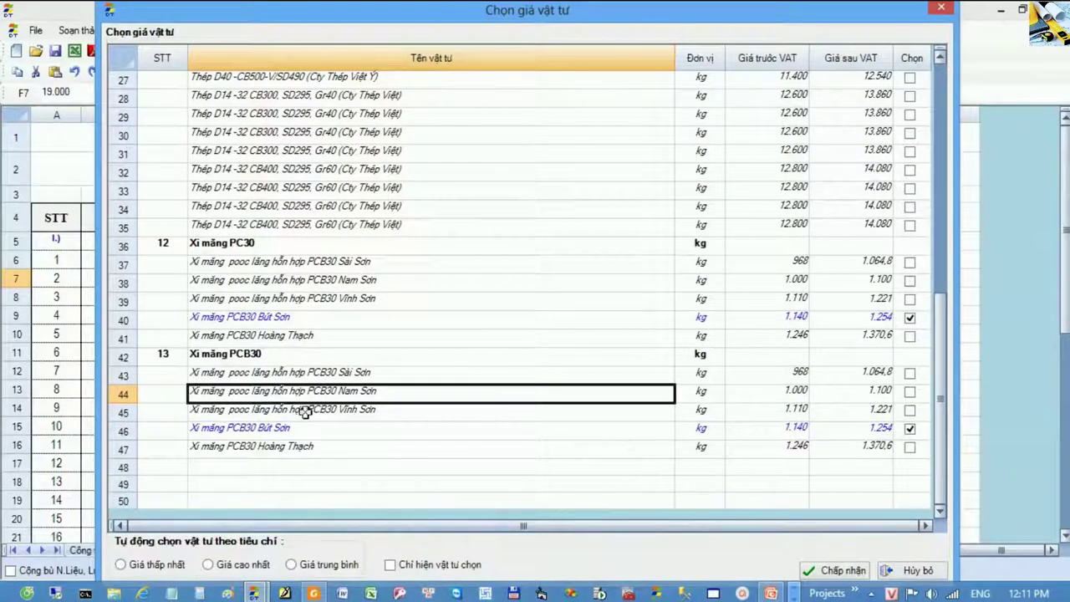
left_click(338, 358)
left_click(182, 319)
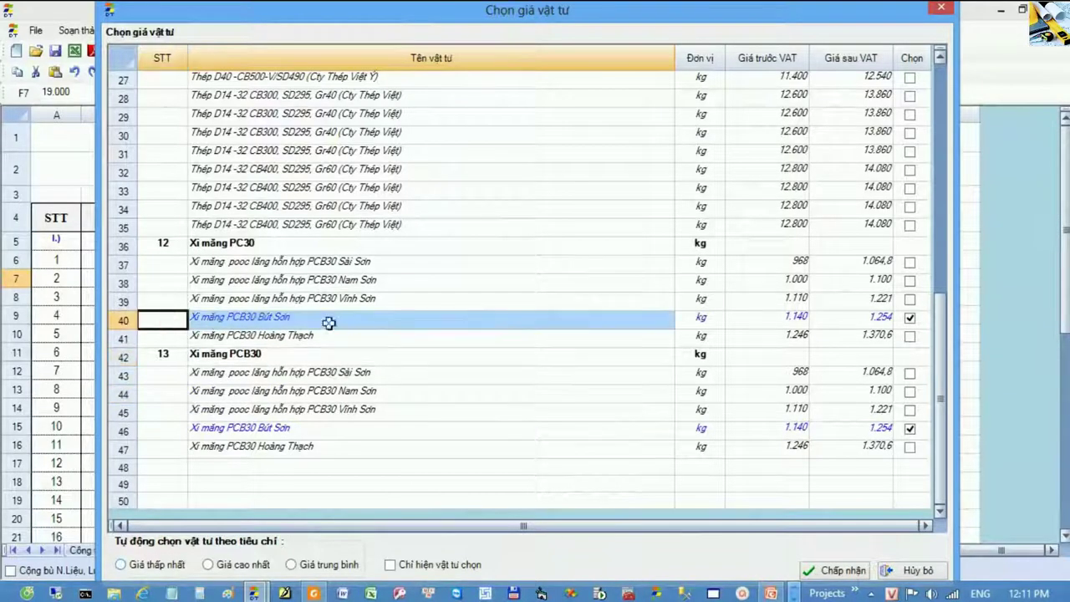
left_click(563, 303)
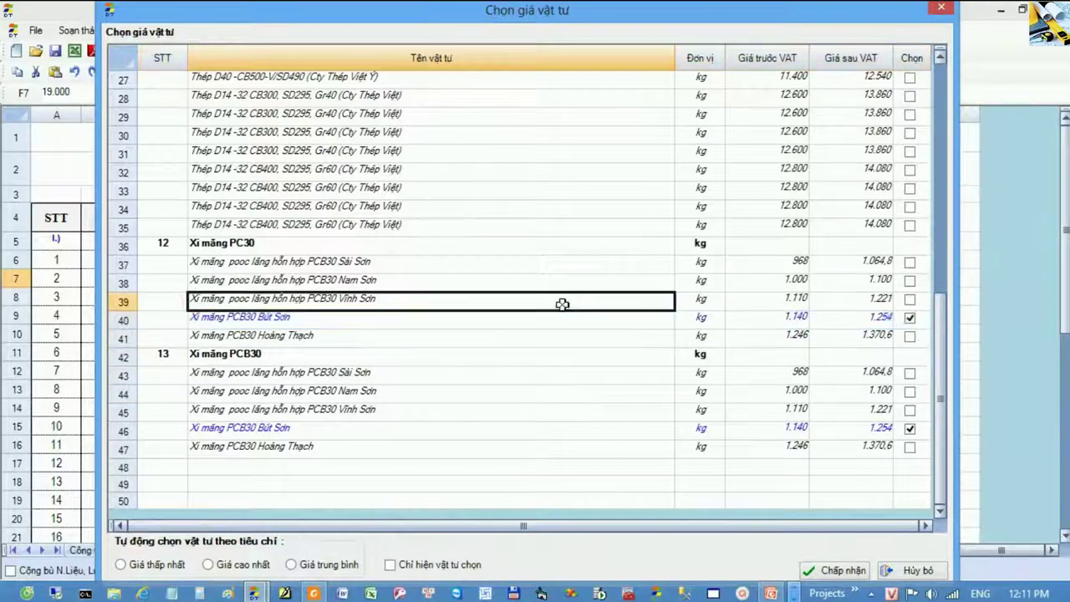
Examine all notice options for Thép tròn D>18mm and compare their pre-VAT prices from the D36 rows down to the D14-32 rows
scroll(548, 305, "up", 9)
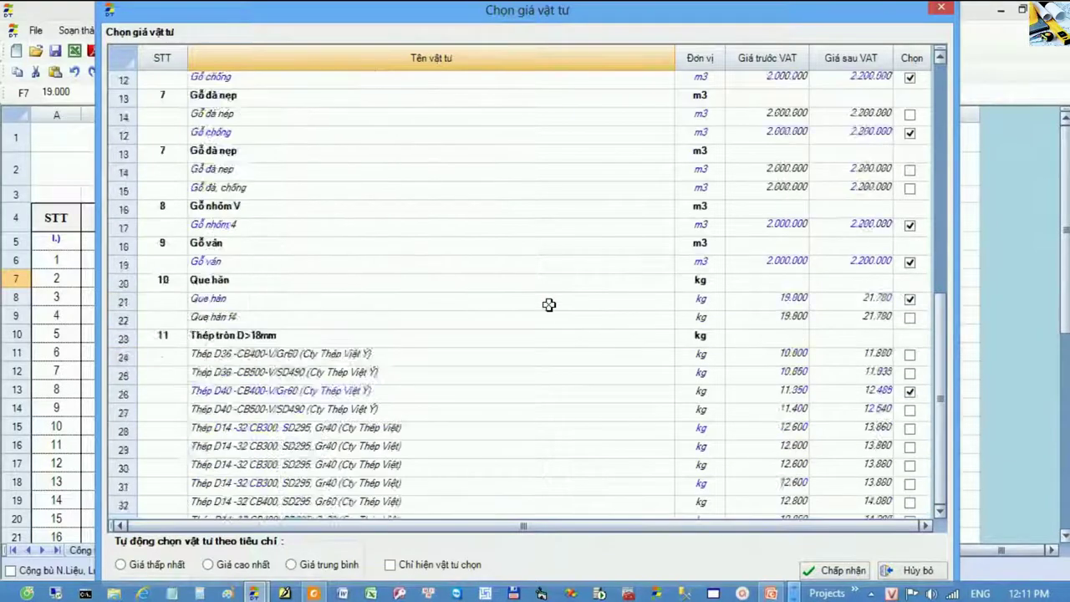
scroll(546, 306, "down", 5)
left_click_drag(286, 231, 335, 421)
left_click(355, 377)
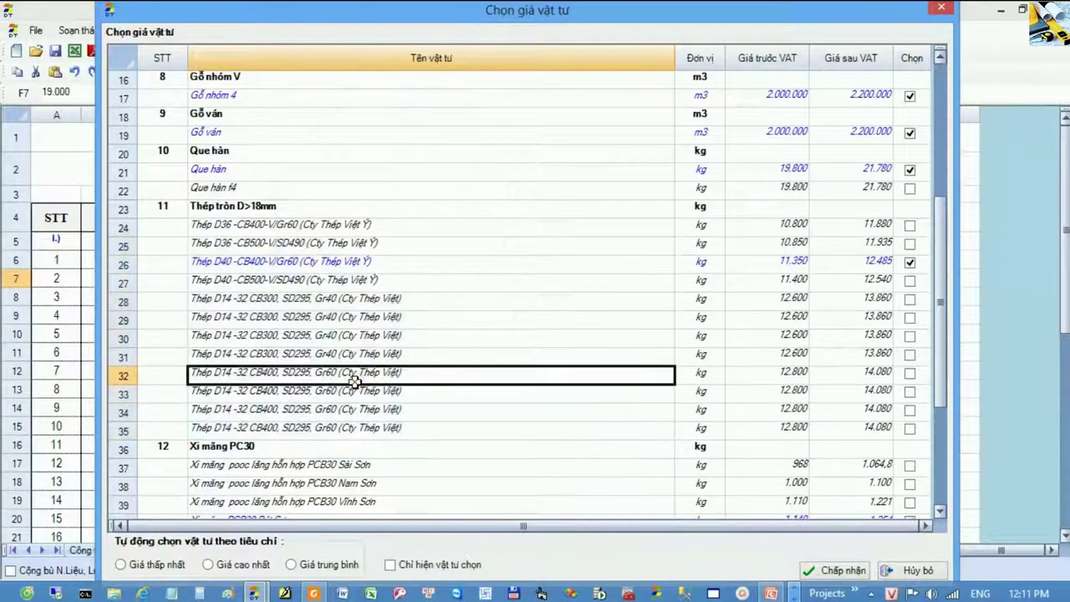
left_click_drag(373, 224, 530, 430)
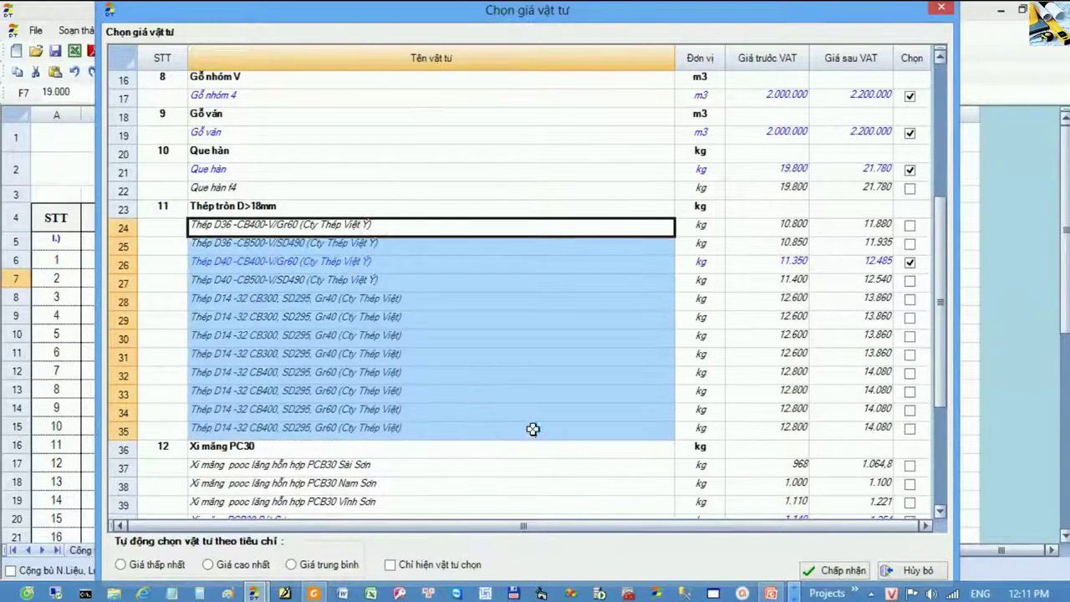
left_click(794, 226)
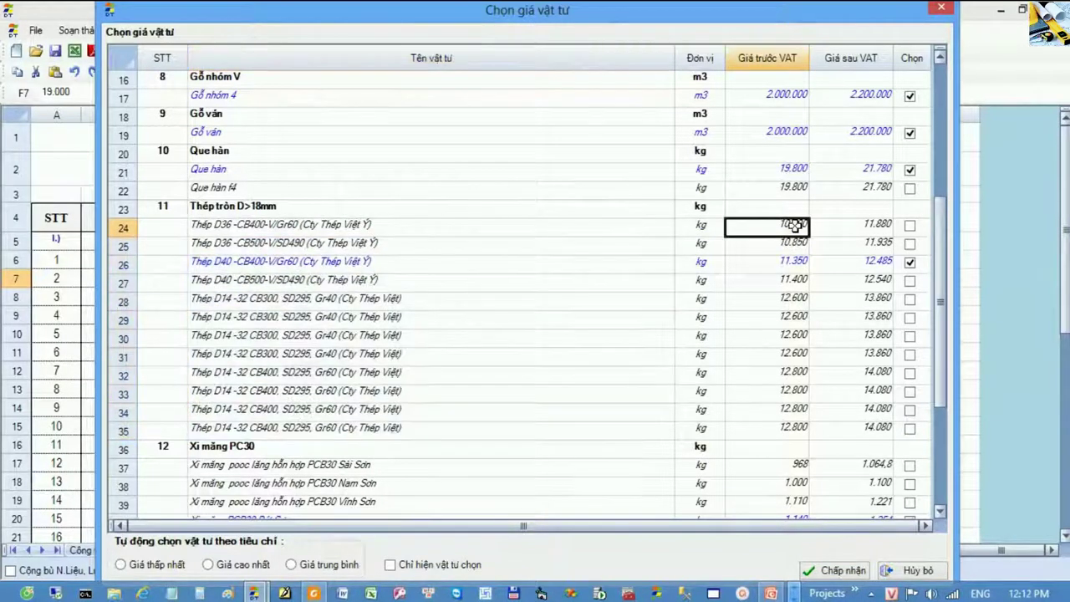
left_click_drag(794, 226, 798, 428)
left_click(764, 223)
key("Left")
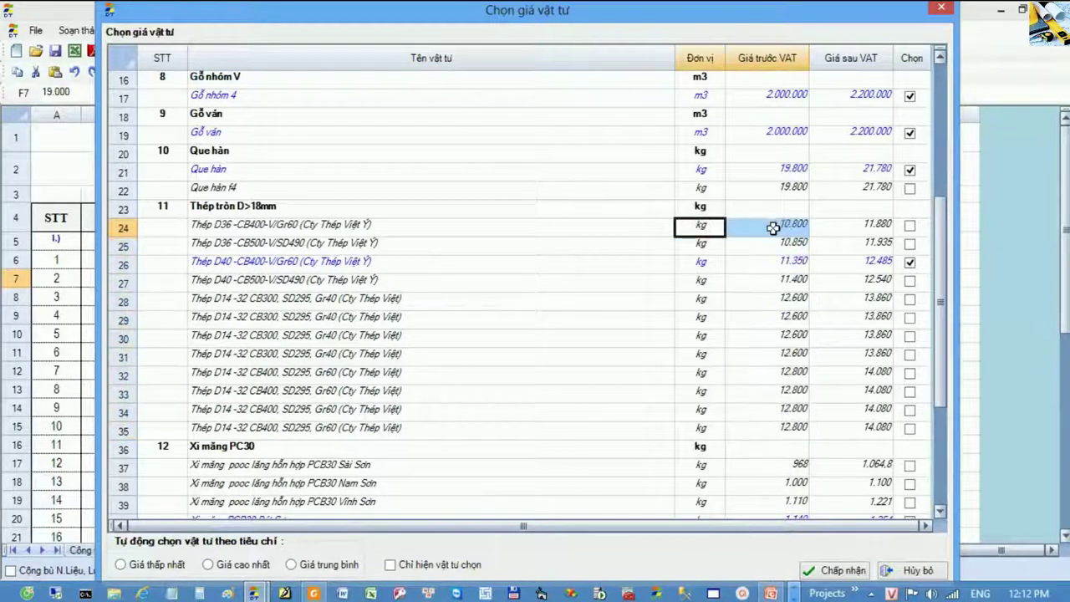
left_click(720, 269)
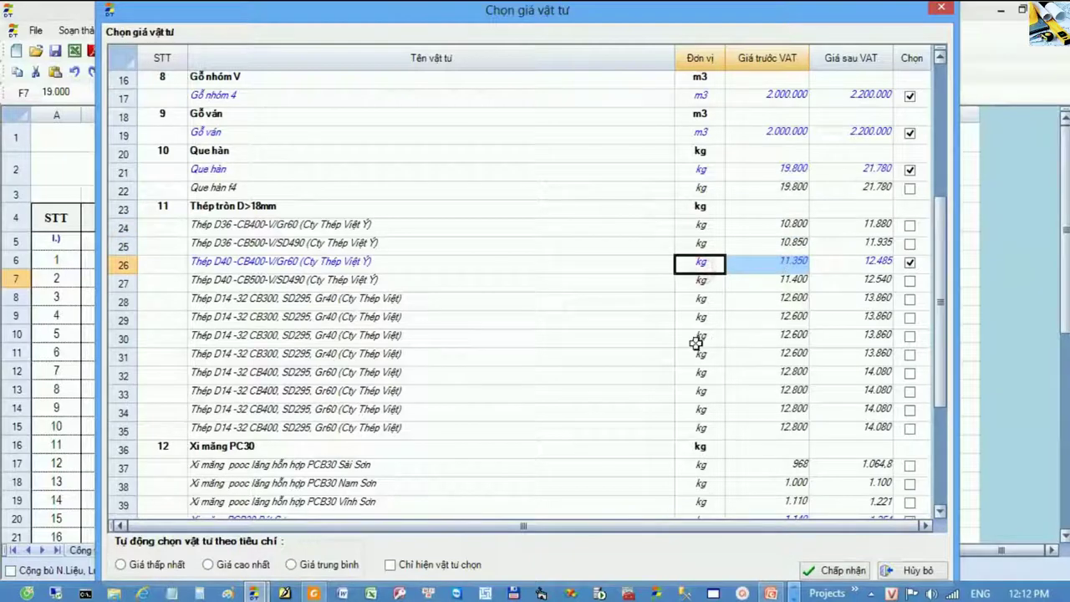
left_click(783, 339)
left_click(772, 430)
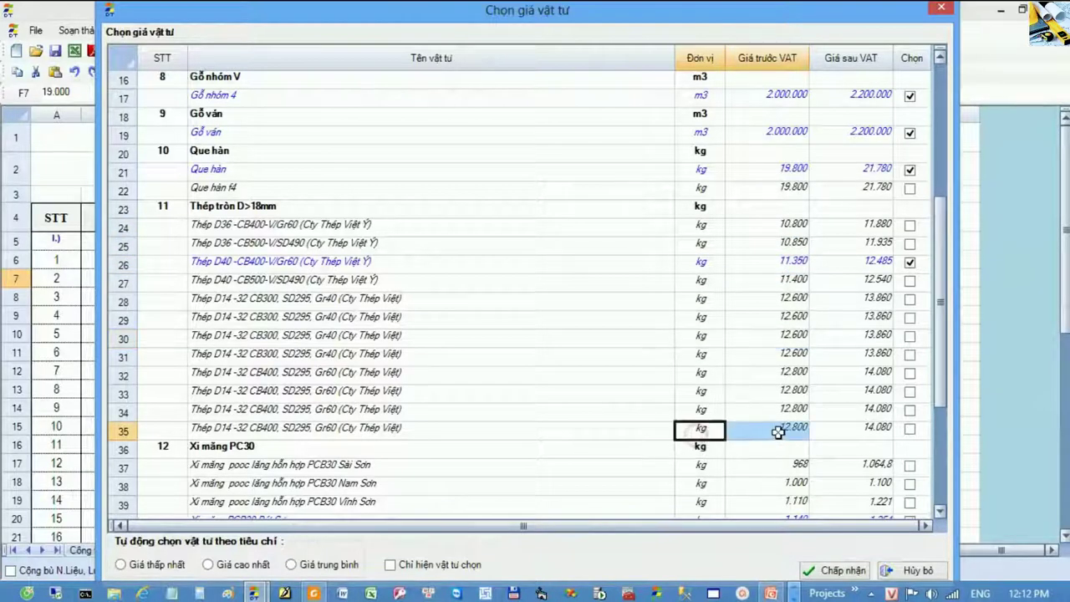
left_click_drag(758, 214, 770, 429)
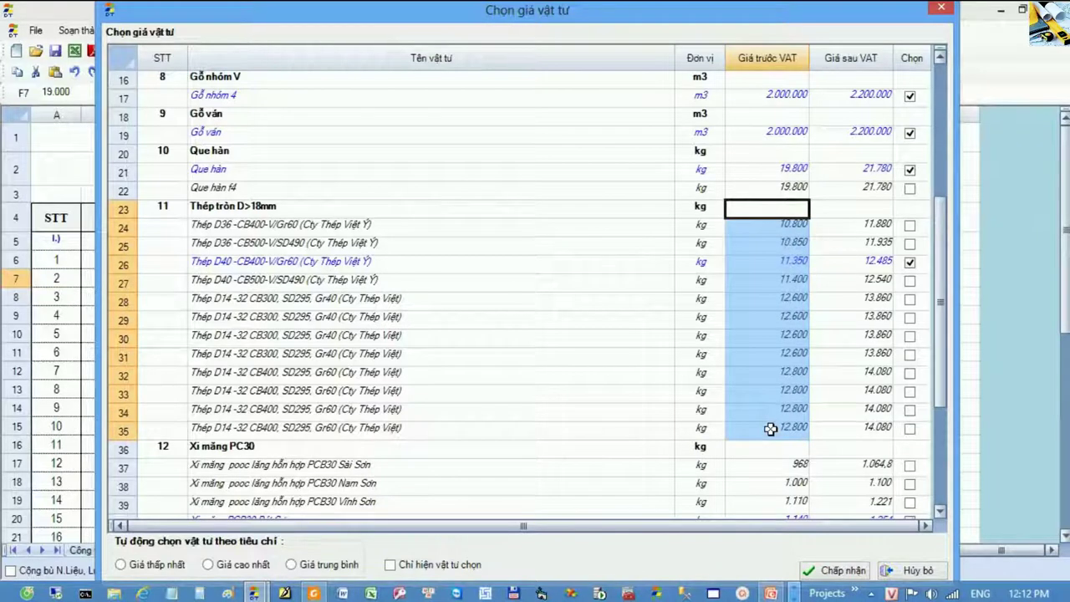
left_click(770, 429)
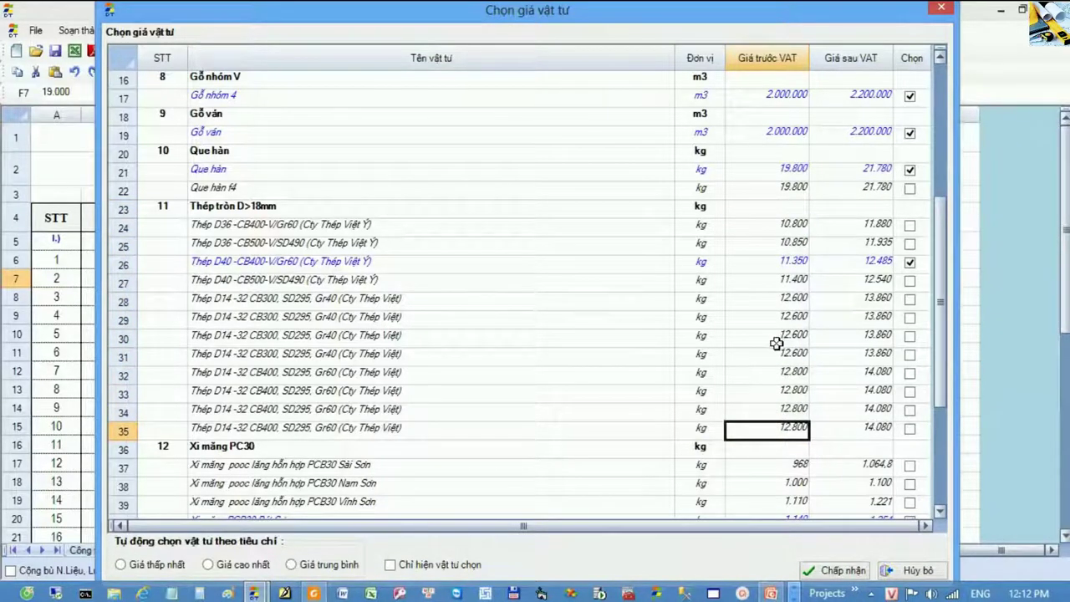
Check the selected Thép D40 -CB400-V/Gr60 row and the Giá trung bình criterion's hint, comparing them with the other steel options
left_click(555, 265)
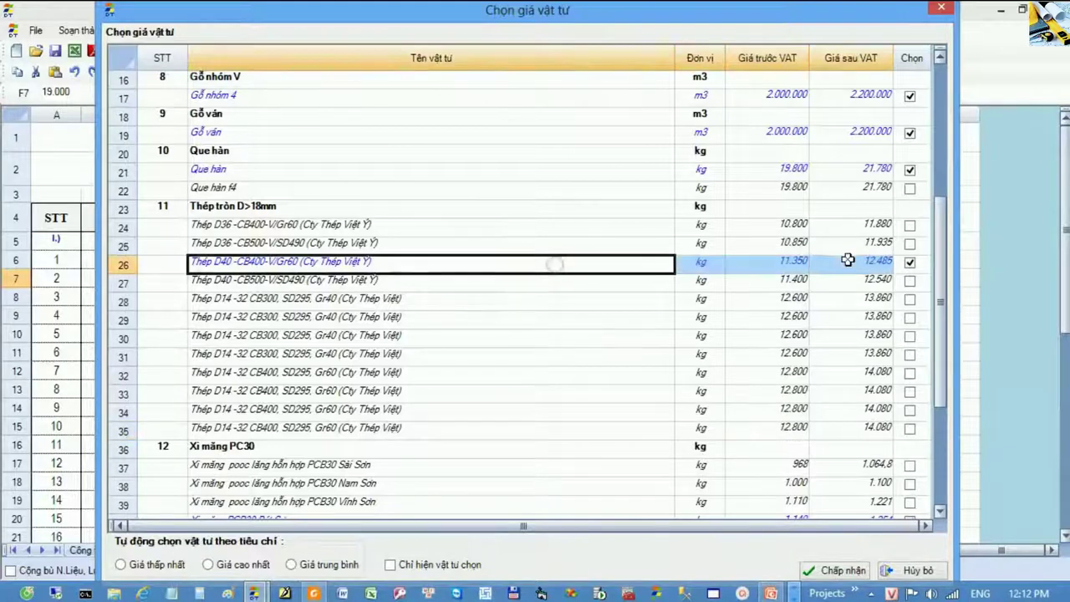
left_click(571, 308)
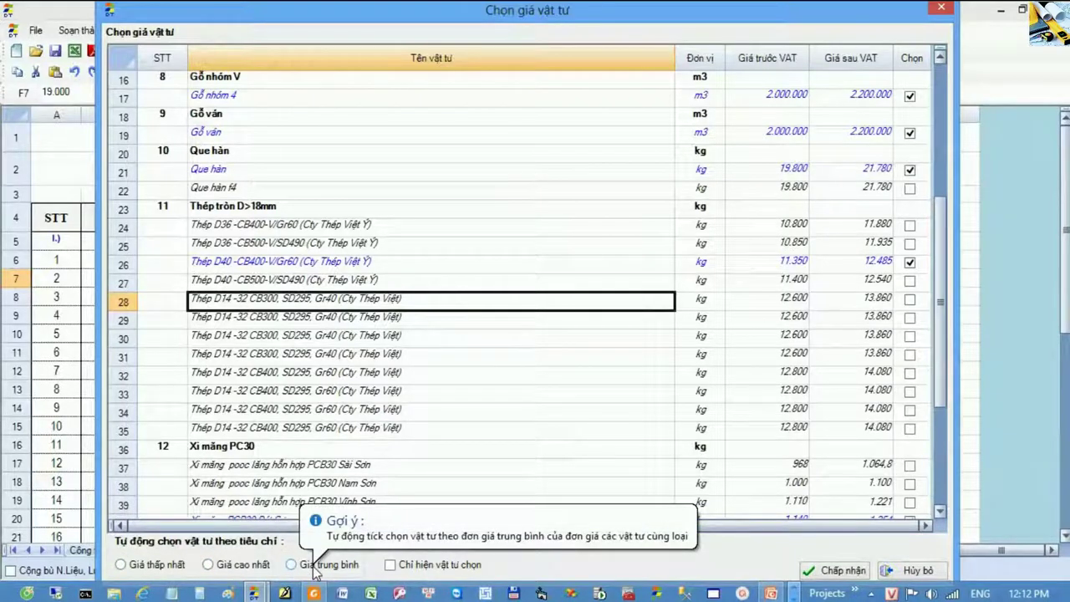
left_click(418, 373)
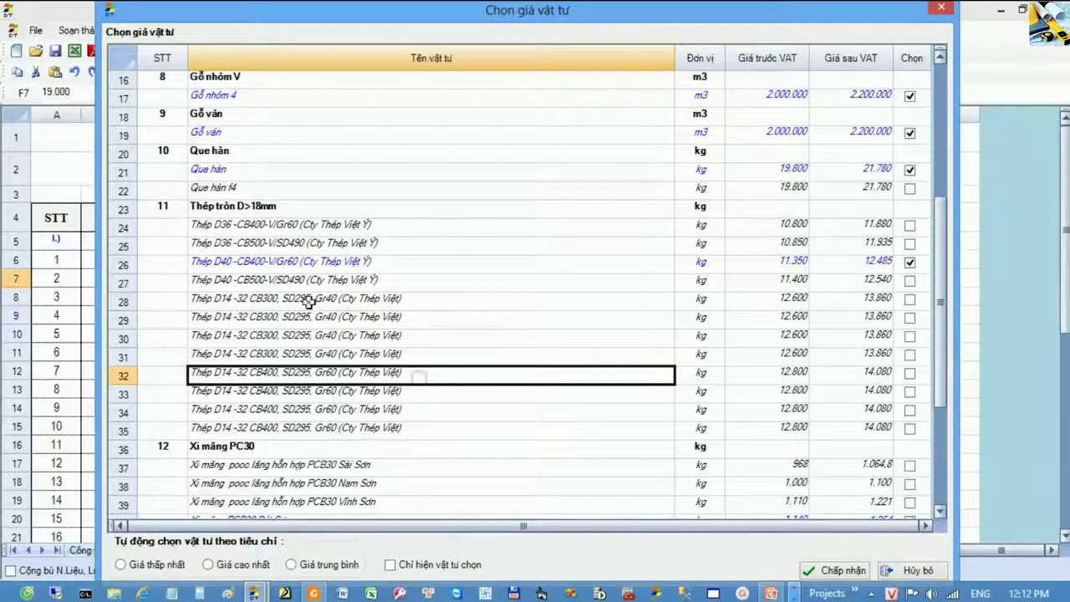
left_click(135, 232)
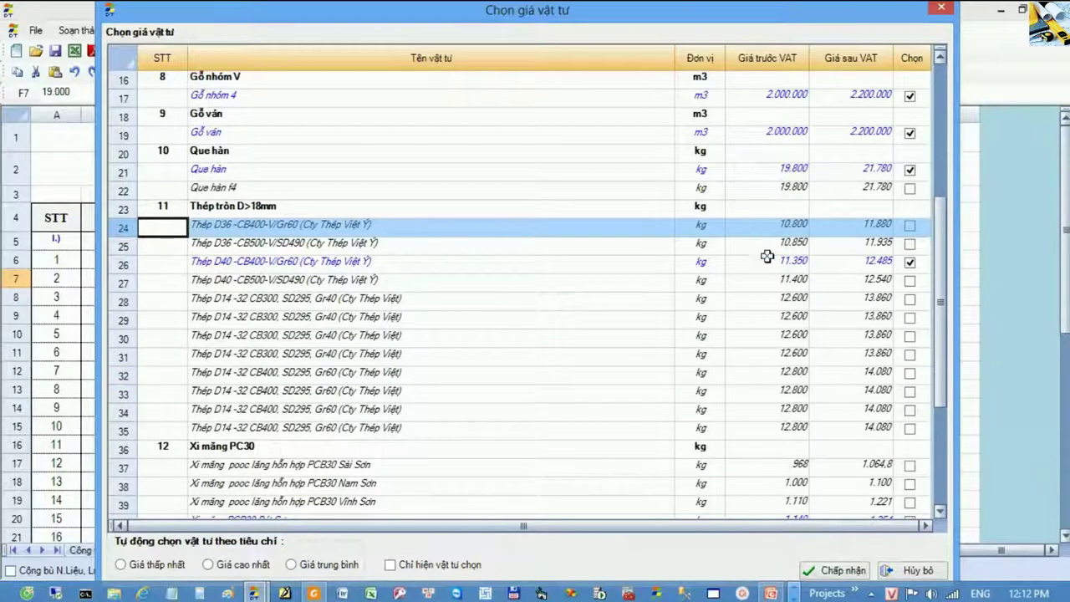
Compare the pre-VAT prices of all Thép tròn D>18mm options, from the D36 rows to the D14 -32 rows
left_click(142, 427)
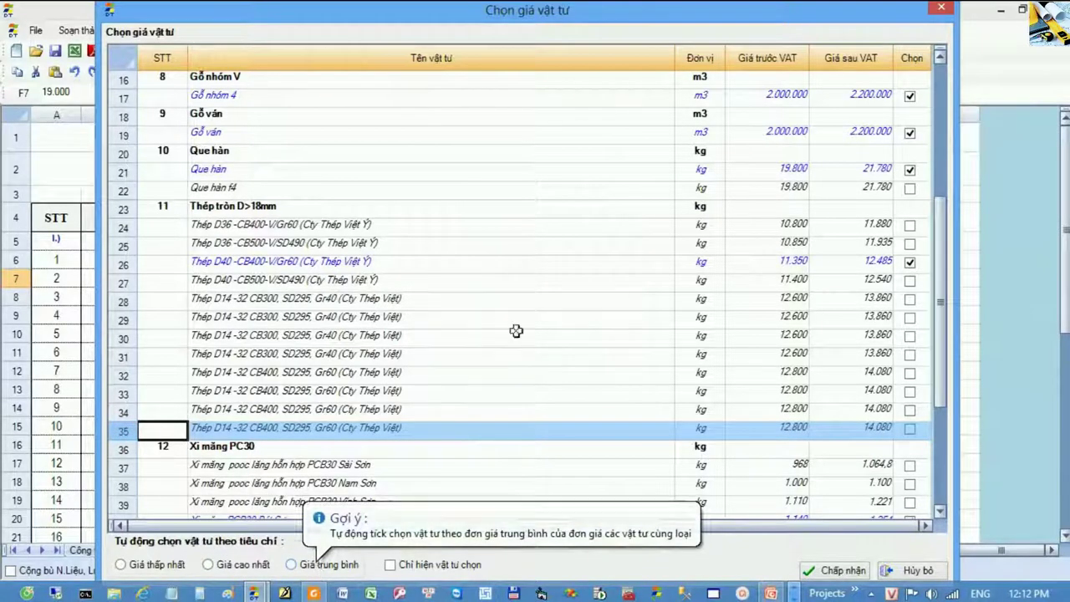
left_click(559, 303)
left_click_drag(790, 226, 788, 428)
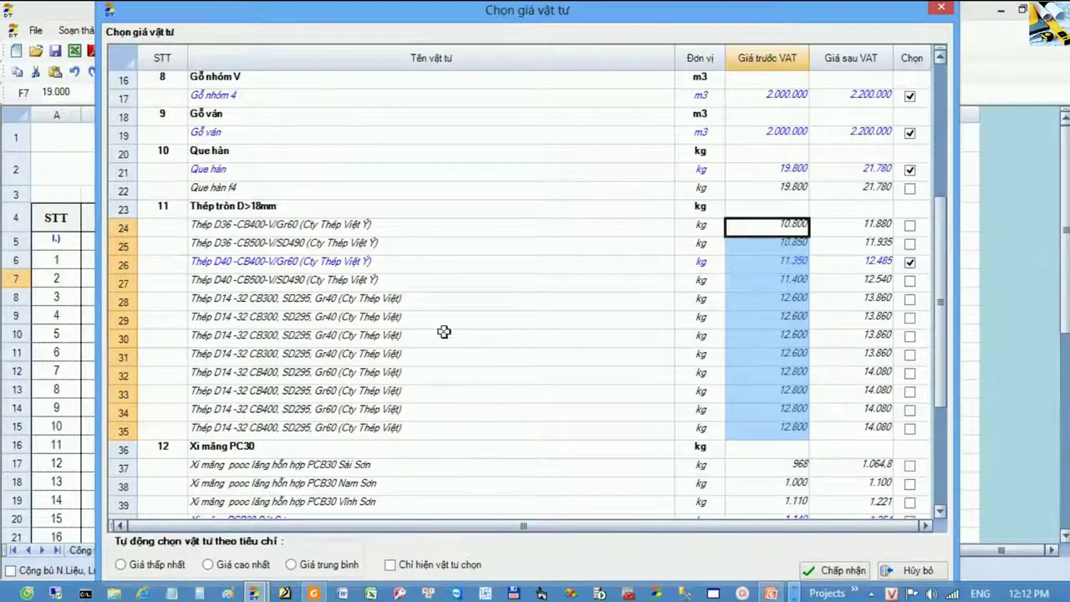
left_click(323, 338)
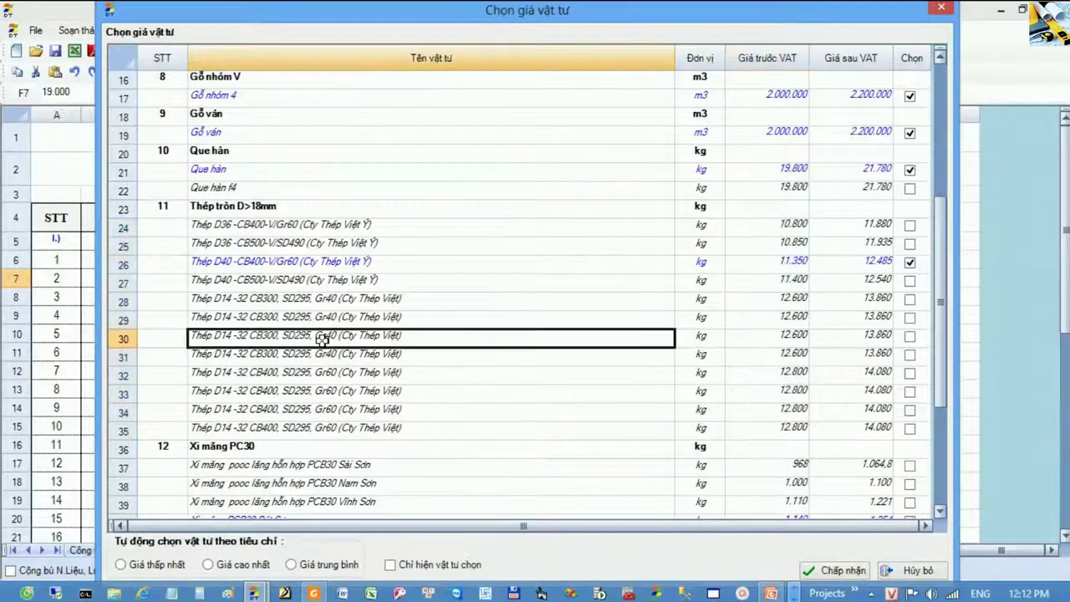
Automatically select the lowest-priced option (Giá thấp nhất) for every material and check the resulting steel and cement choices
left_click(163, 568)
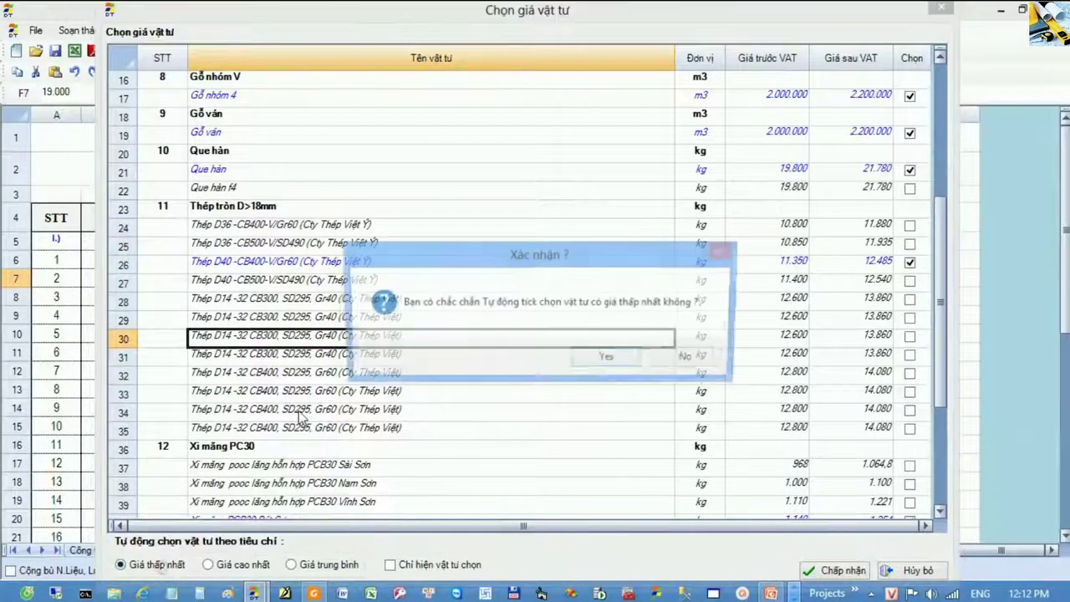
left_click(628, 359)
left_click_drag(301, 227, 840, 220)
scroll(825, 237, "down", 1)
left_click_drag(480, 411, 795, 410)
scroll(757, 423, "down", 2)
left_click_drag(308, 413, 822, 412)
left_click(599, 447)
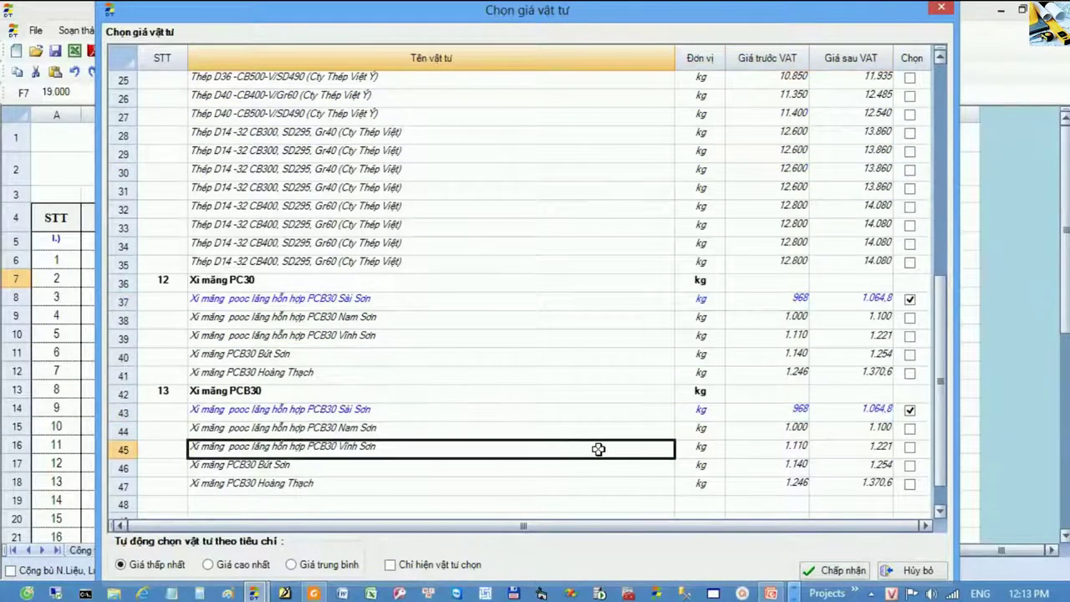
Examine the choices for the first materials in the list, from Cát vàng to Gỗ đà nẹp, including those with one notice price
scroll(526, 430, "up", 8)
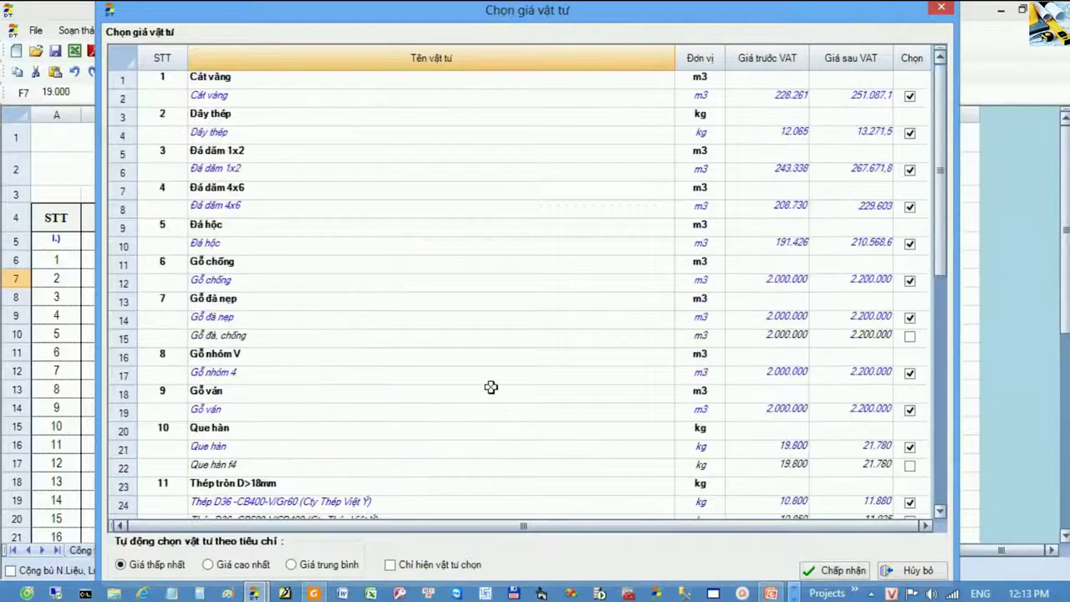
left_click_drag(150, 80, 836, 377)
left_click(585, 311)
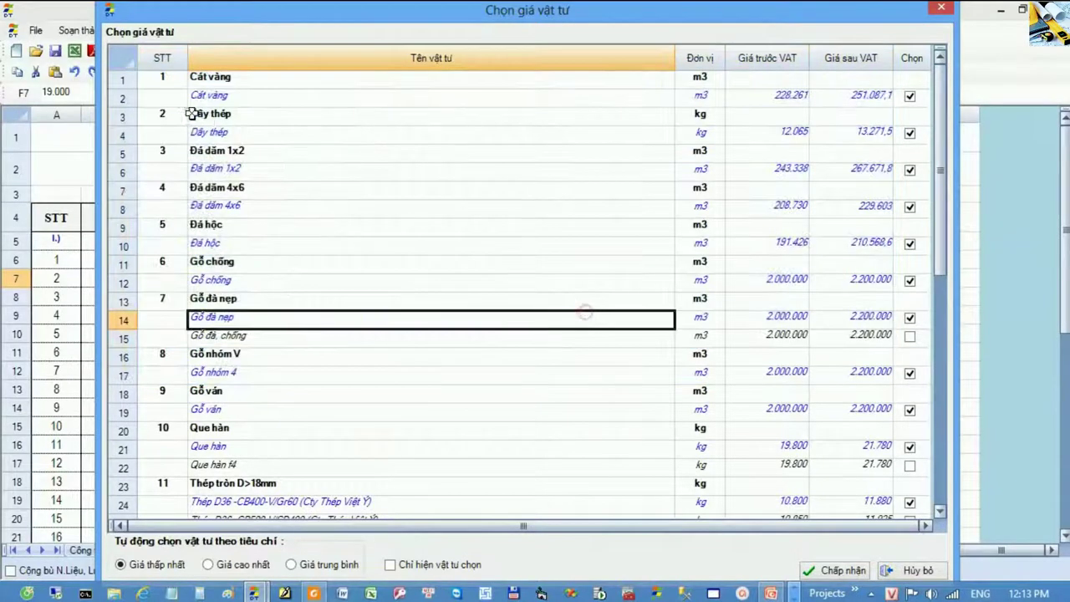
left_click(127, 99)
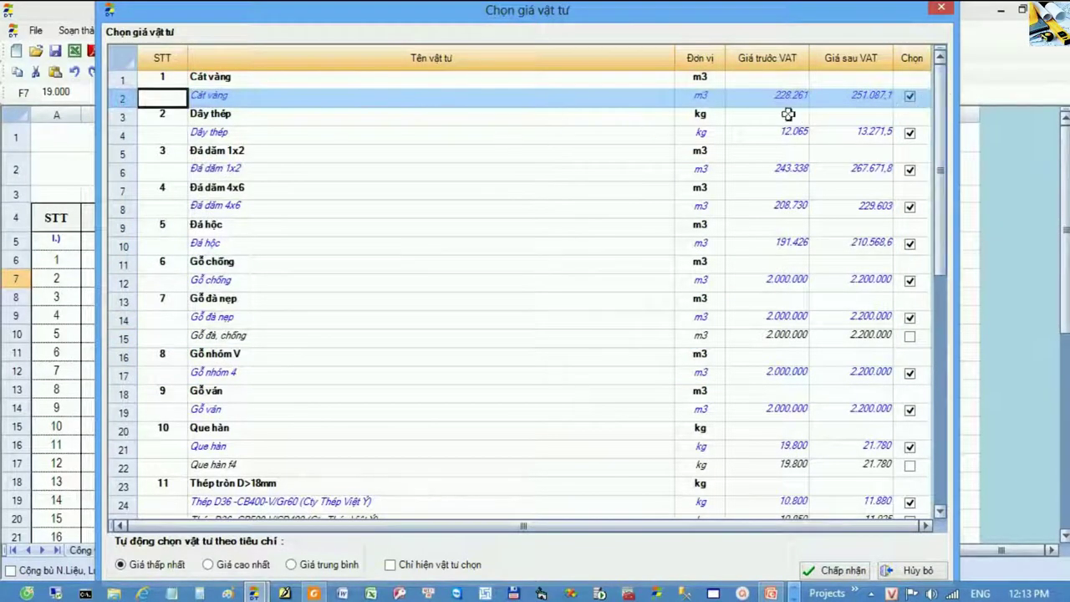
left_click(580, 153)
Automatically select the highest-priced option (Giá cao nhất) for every material and check the steel and cement choices
scroll(471, 364, "down", 4)
left_click(262, 564)
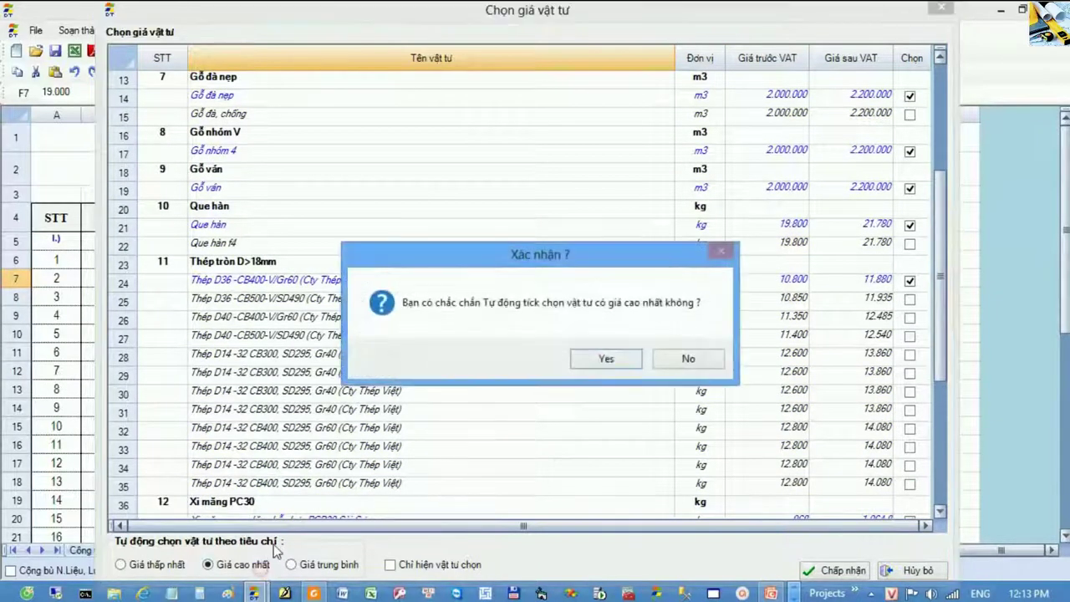
left_click(606, 358)
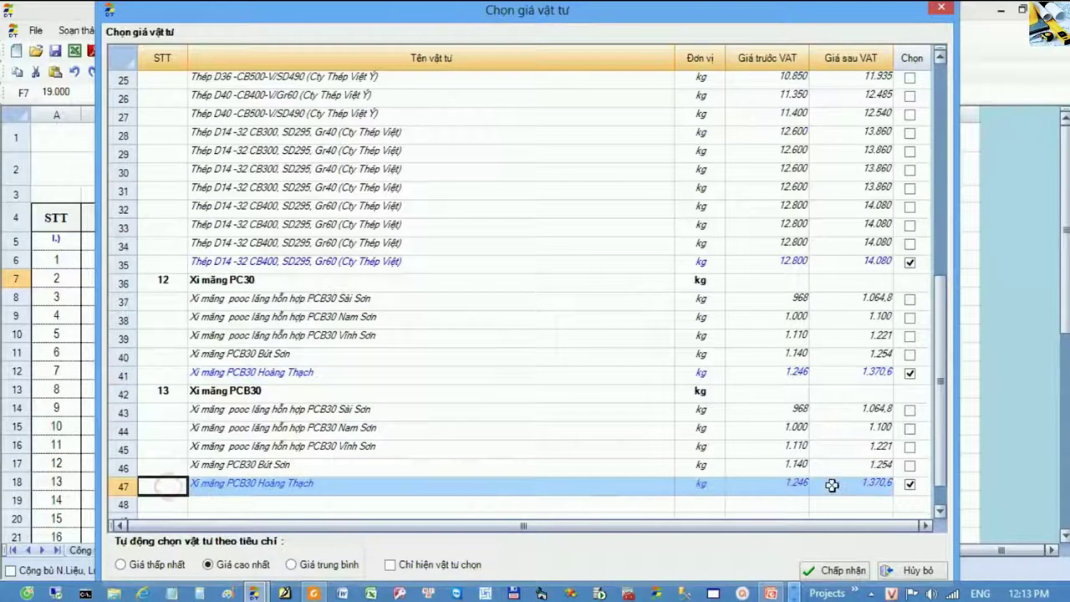
left_click(617, 391)
Automatically select each material's option by average price (Giá trung bình) and compare the Thép D14 -32 CB300 rows' pre-VAT prices
left_click(330, 566)
left_click(618, 360)
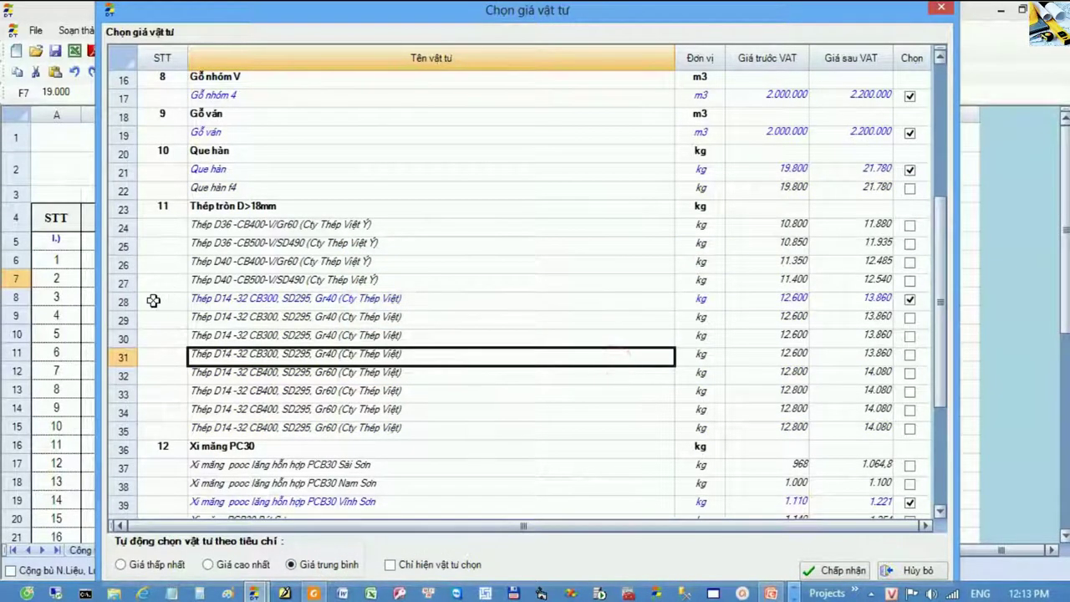
left_click(152, 299)
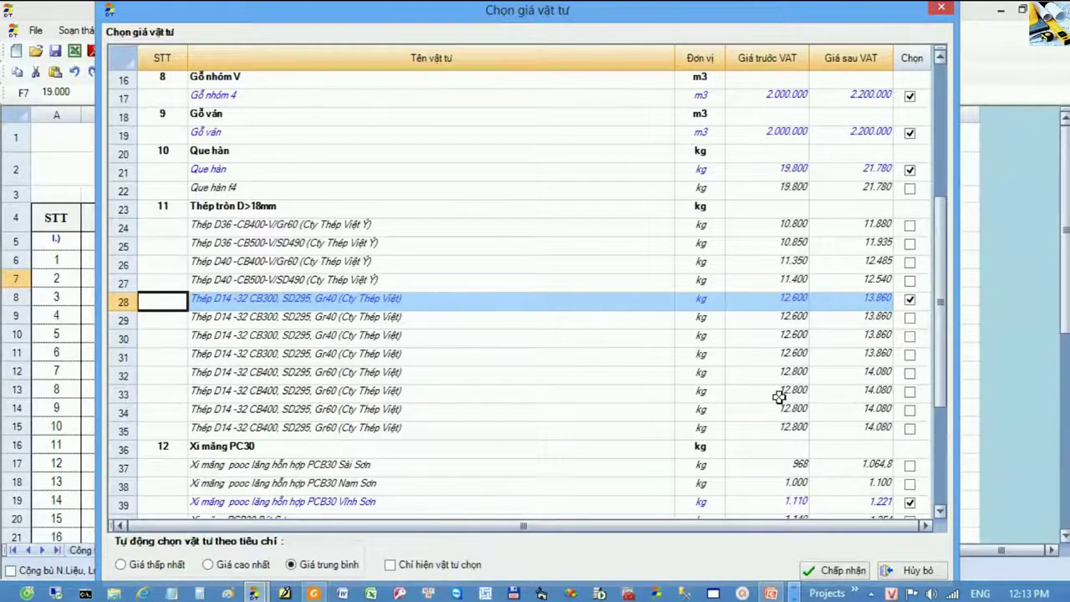
left_click_drag(786, 301, 786, 352)
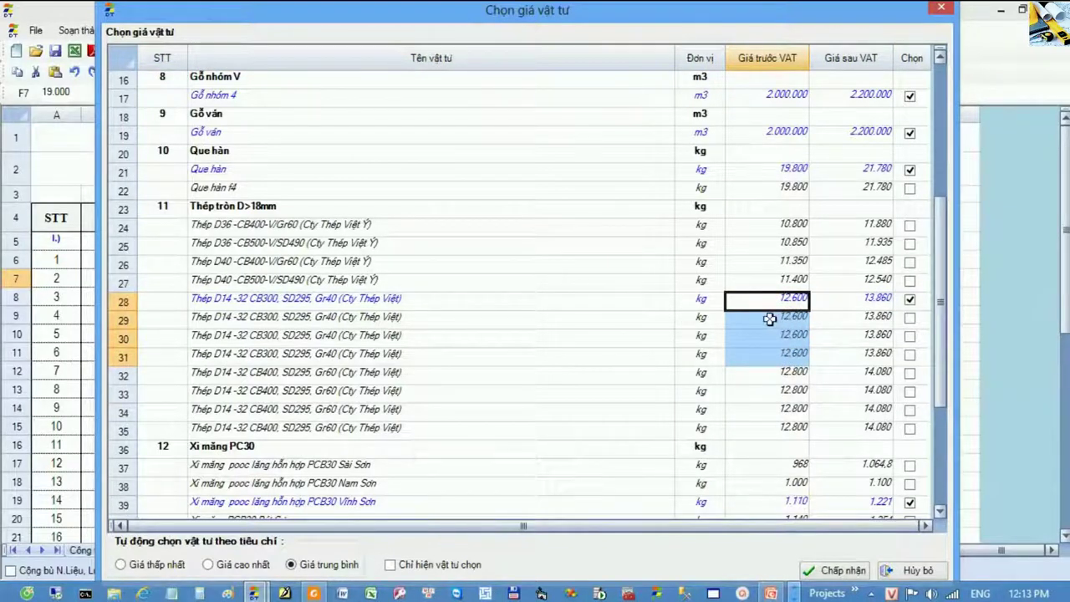
left_click(792, 337)
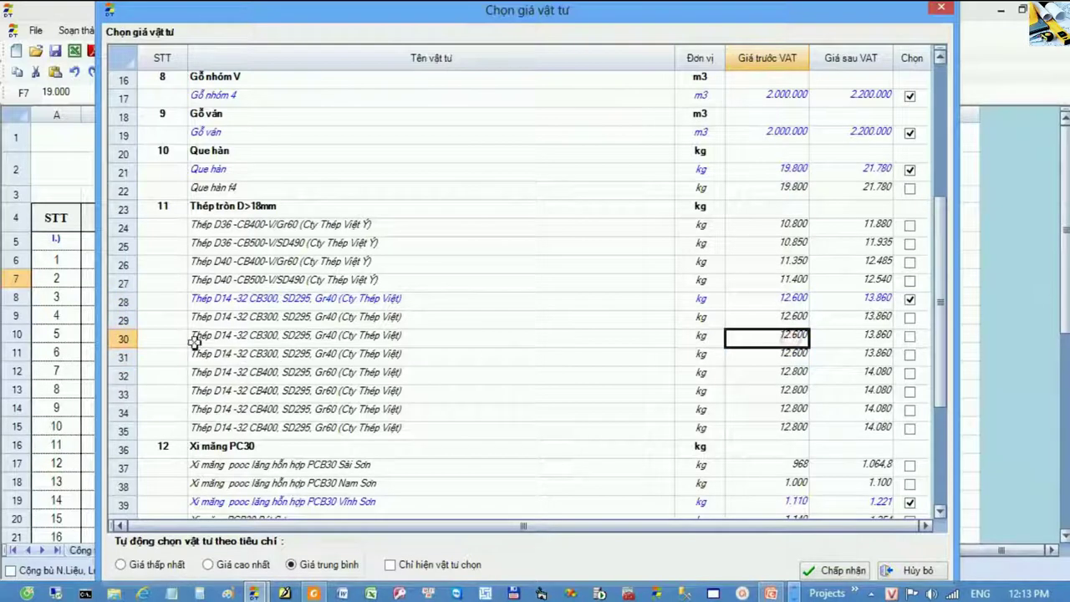
Override the choice for Thép tròn D>18mm with the third Thép D14 -32 CB300, SD295, Gr40 row and check its prices
left_click(132, 342)
left_click(910, 336)
left_click(825, 364)
left_click_drag(685, 337, 828, 337)
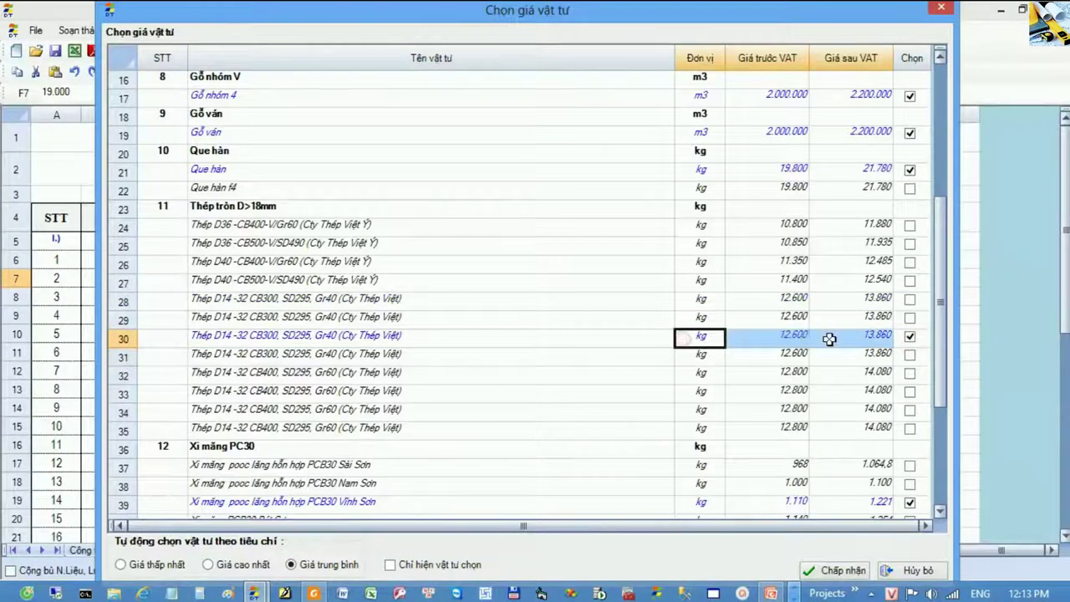
left_click(839, 360)
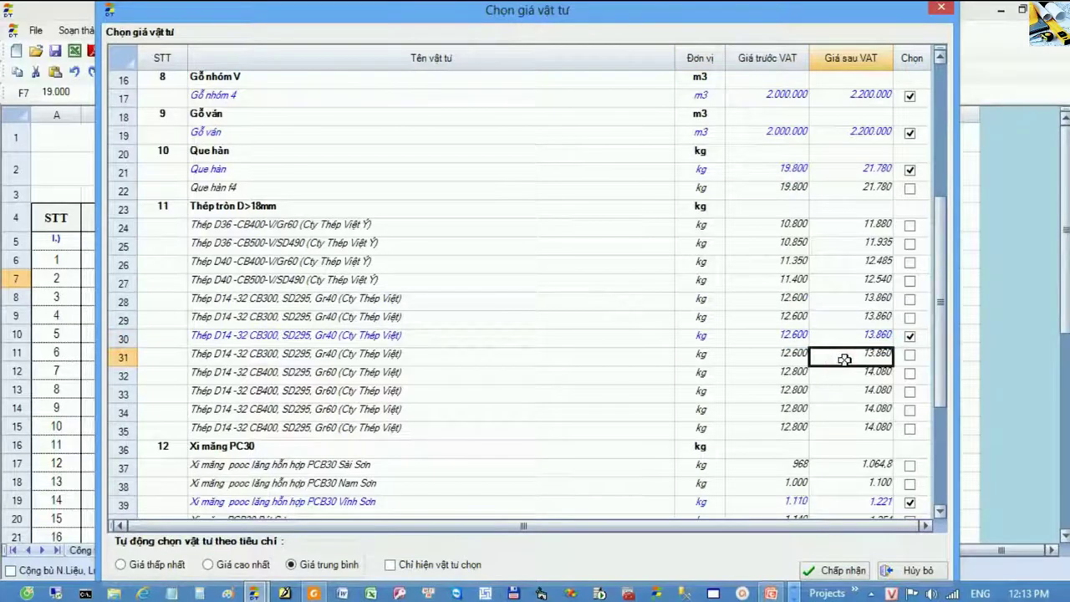
Filter the list to only the chosen materials and look over the entries from Cát vàng to Que hàn
scroll(846, 359, "down", 2)
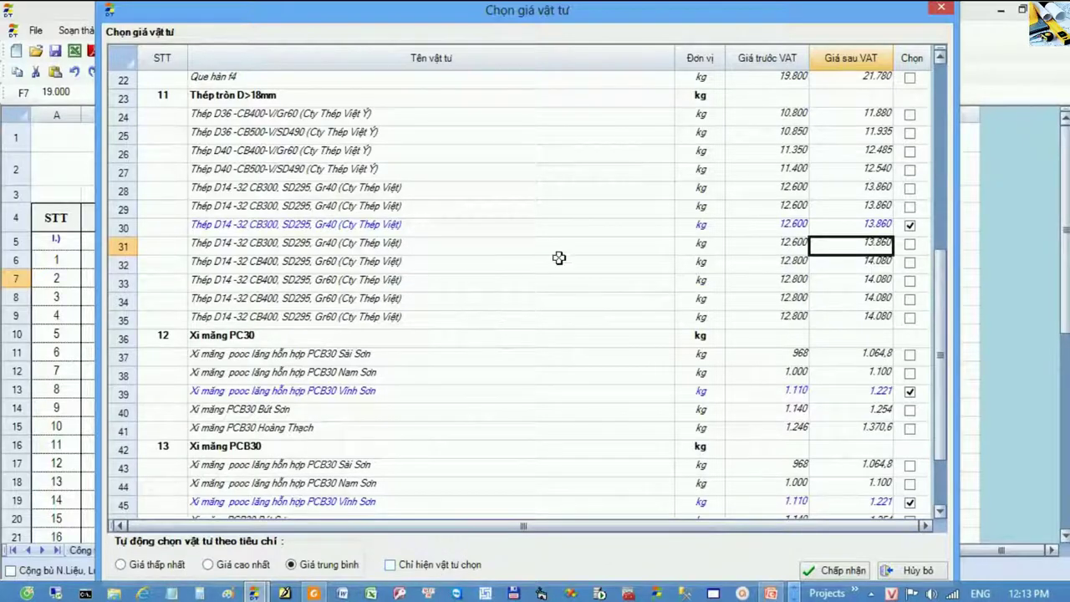
left_click(422, 571)
left_click(448, 303)
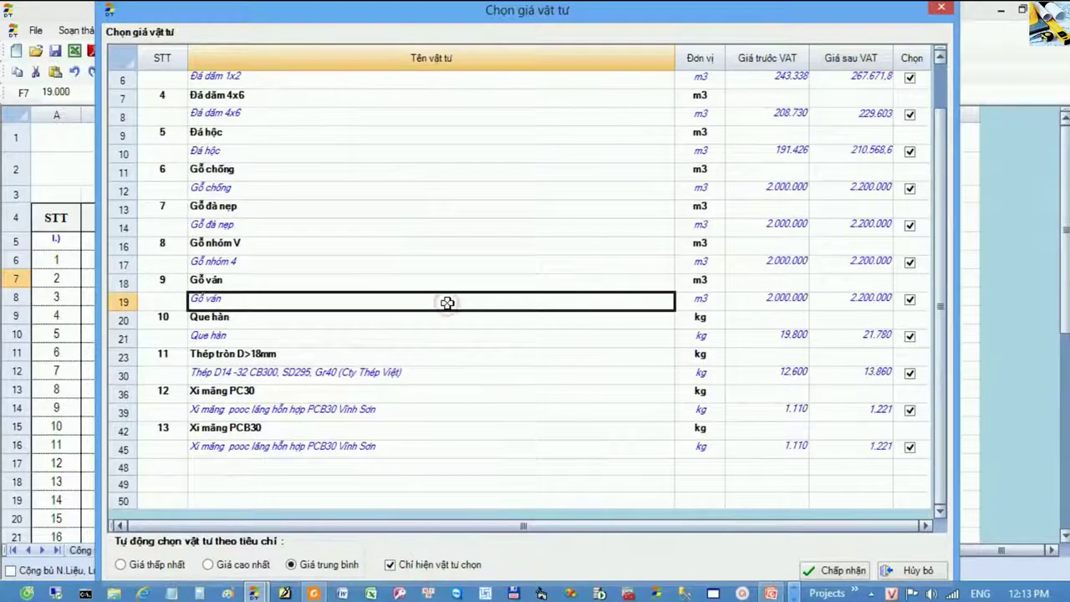
scroll(448, 303, "up", 2)
left_click_drag(173, 90, 790, 428)
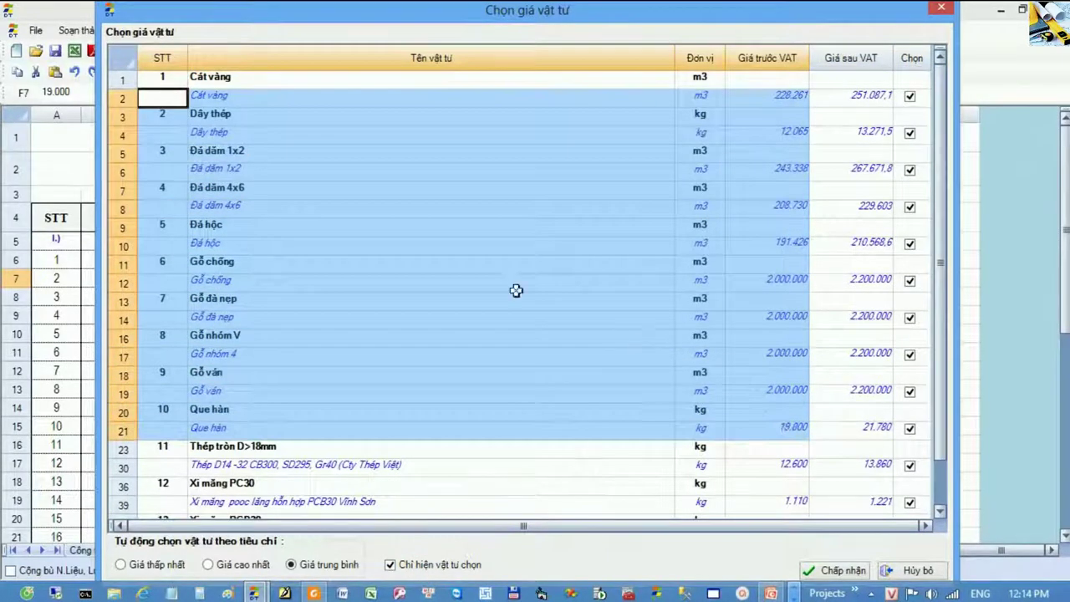
Review the names and pre-VAT prices of all chosen materials through Xi măng PCB30, and restore the full option list
left_click(516, 284)
left_click_drag(256, 83, 283, 394)
left_click(287, 417)
left_click_drag(766, 79, 764, 454)
left_click(764, 450)
scroll(764, 446, "down", 2)
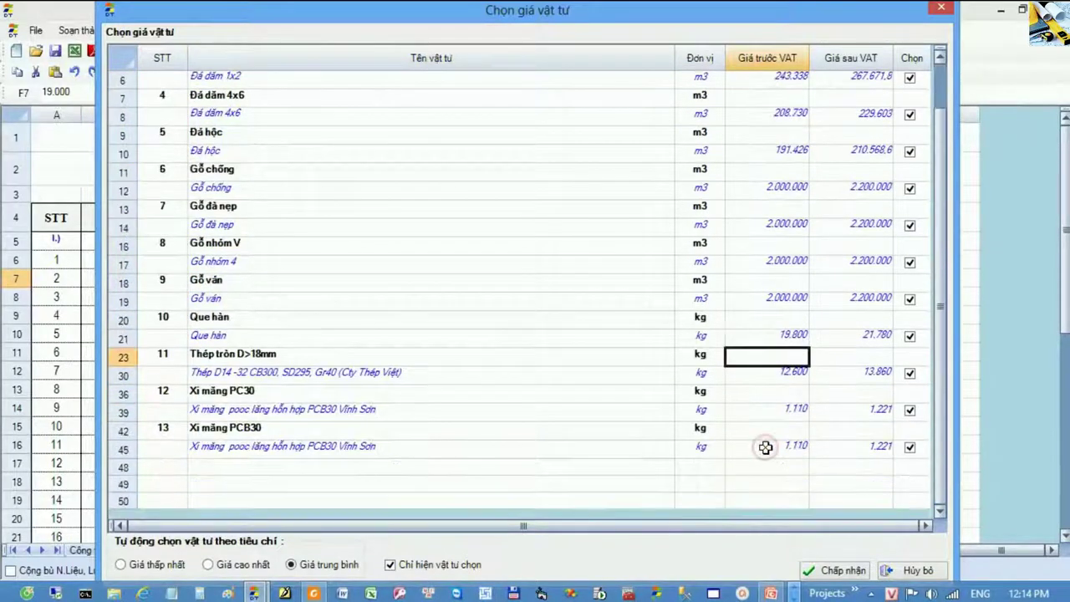
left_click(766, 444)
left_click_drag(778, 188, 764, 430)
left_click(774, 321)
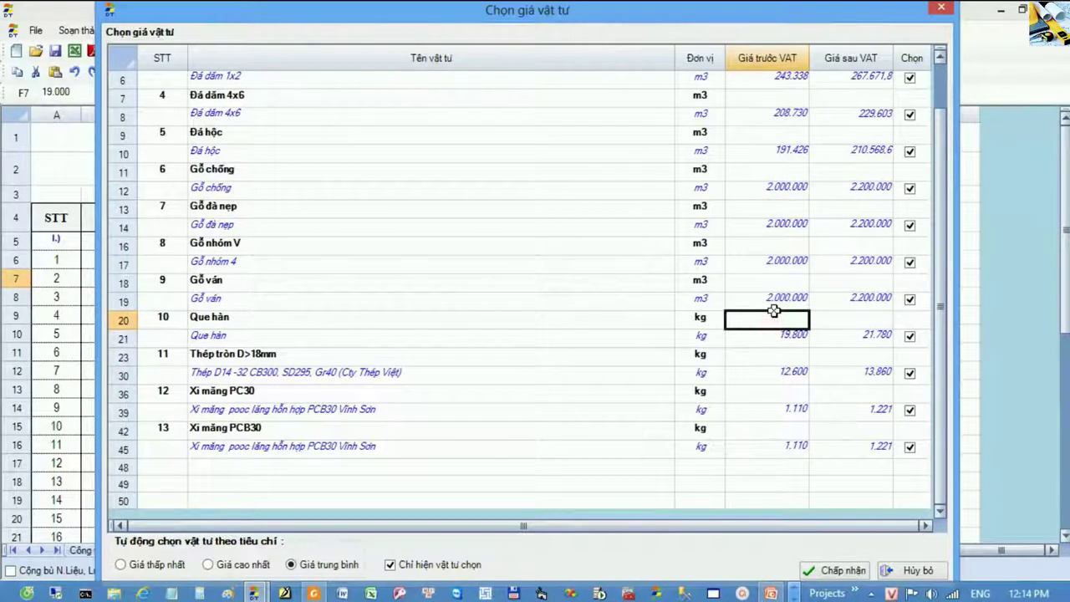
left_click(390, 566)
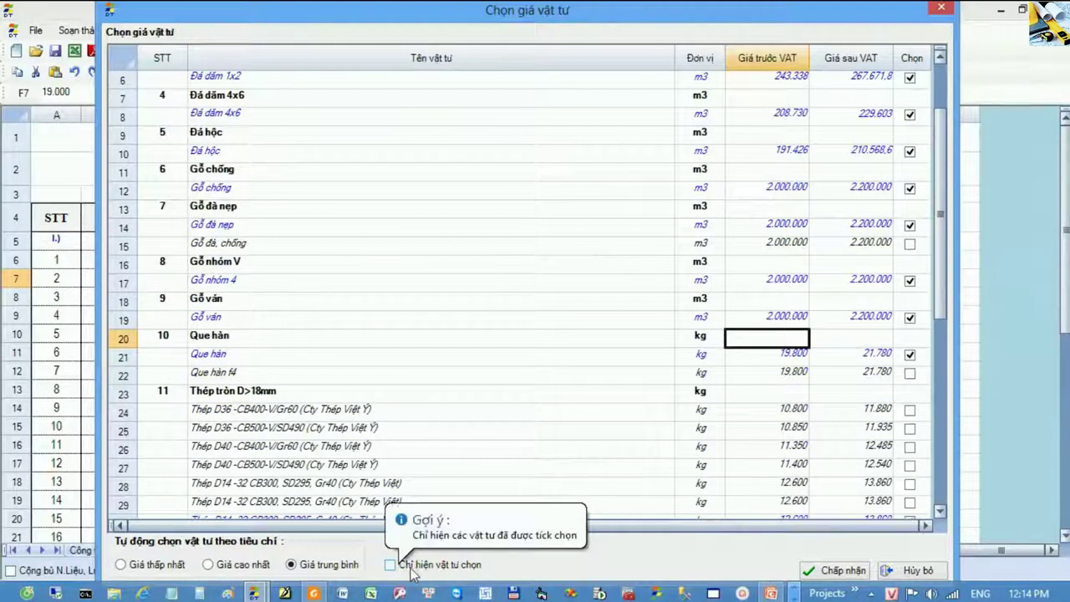
Choose the first Thép D14 -32 CB400, SD295, Gr60 row for Thép tròn D>18mm and accept all selections into the monthly prices
left_click(473, 392)
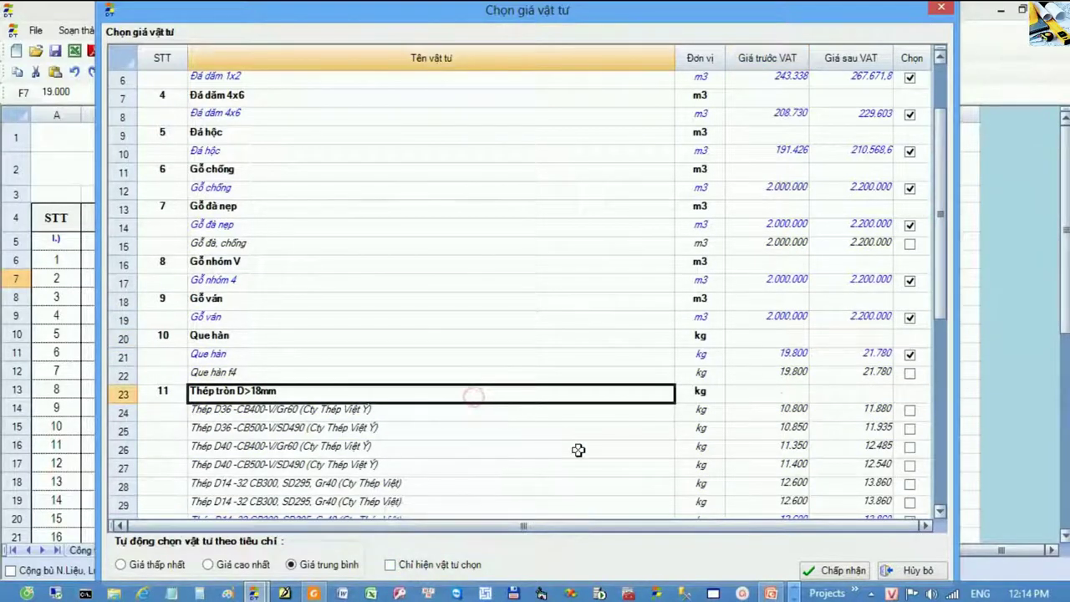
scroll(579, 447, "down", 1)
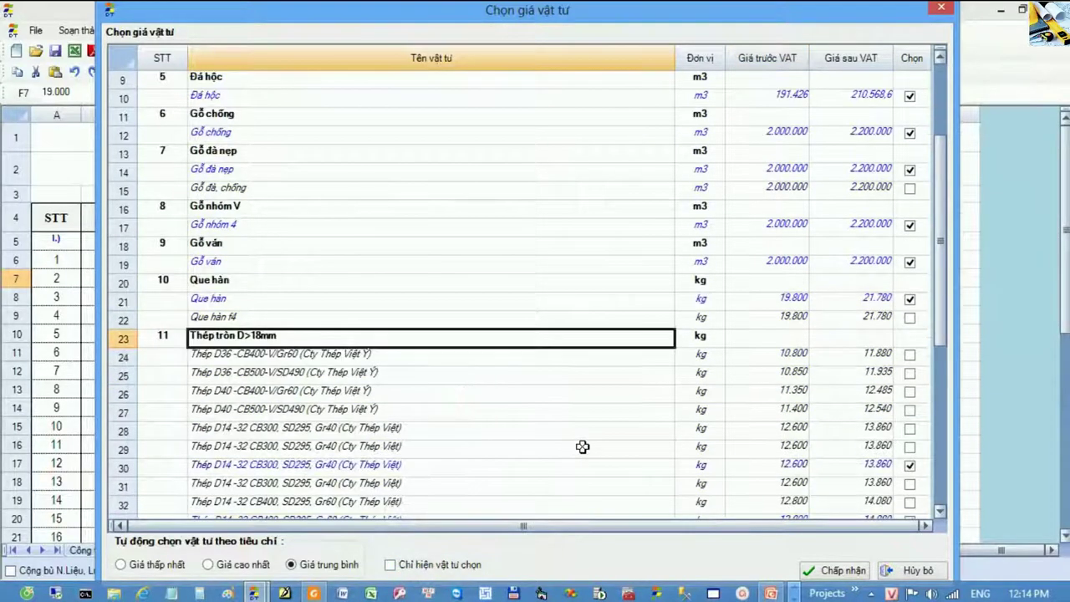
left_click(909, 503)
left_click(700, 487)
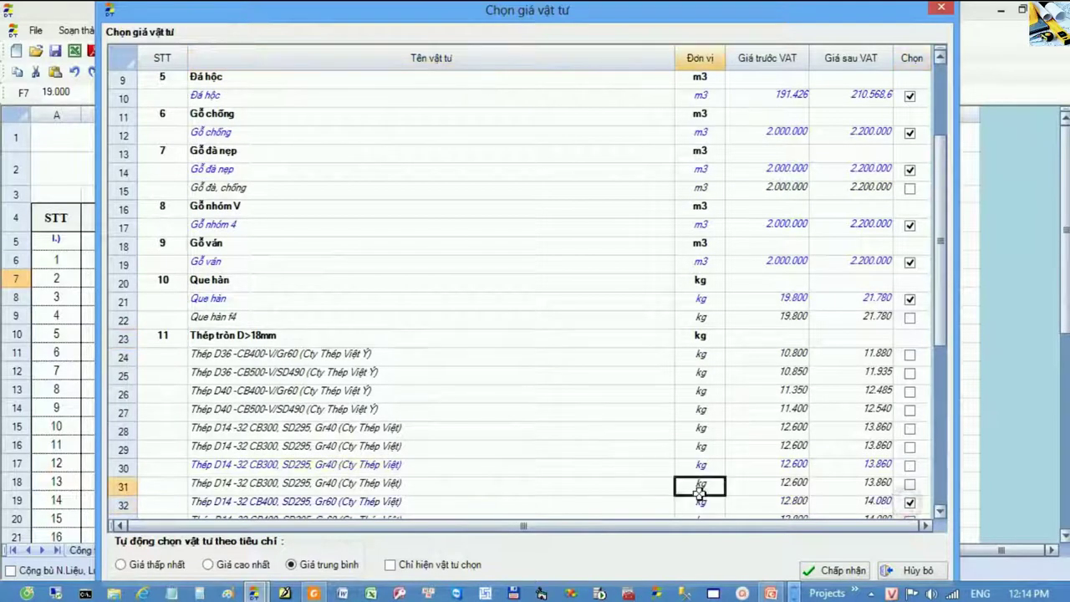
left_click(691, 451)
scroll(656, 426, "down", 2)
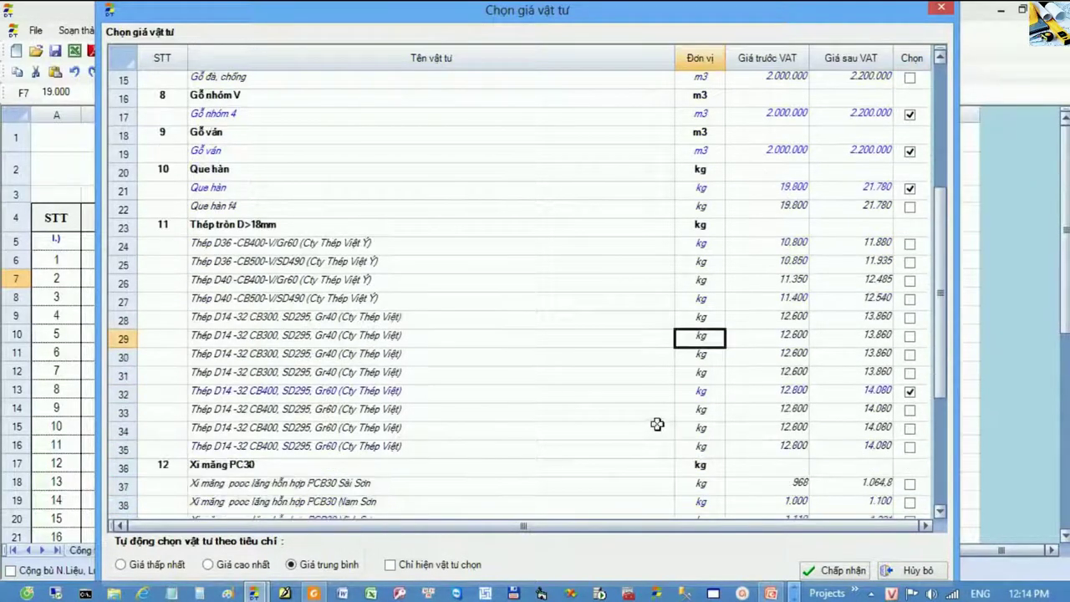
left_click(831, 570)
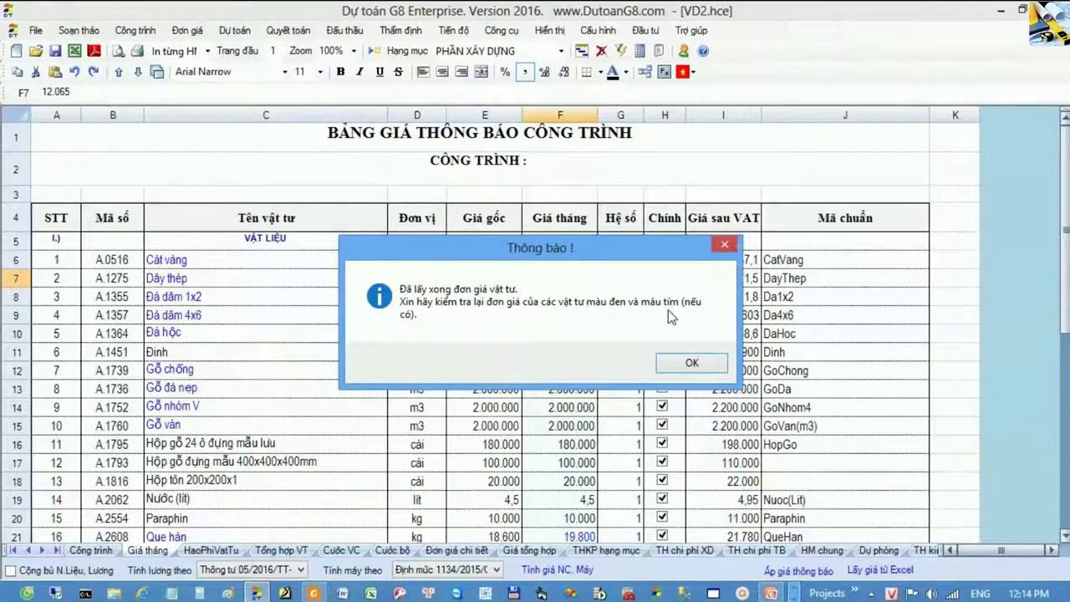
left_click(692, 362)
Check the monthly prices of the black-coloured materials: the Hộp gỗ and Hộp tôn rows, Đinh and Paraphin
left_click_drag(219, 444, 569, 483)
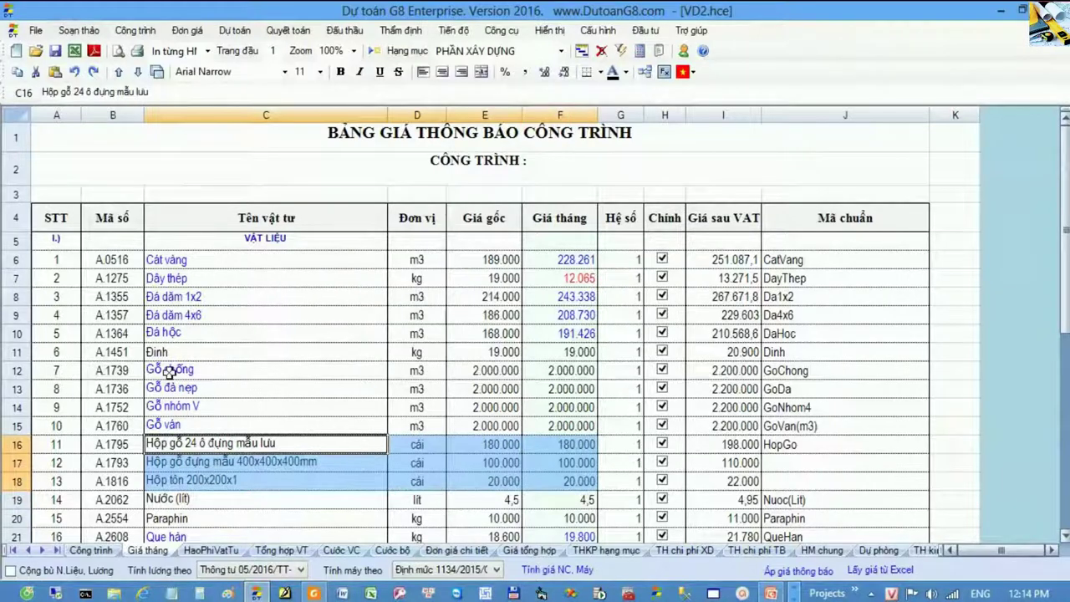
left_click_drag(173, 352, 581, 353)
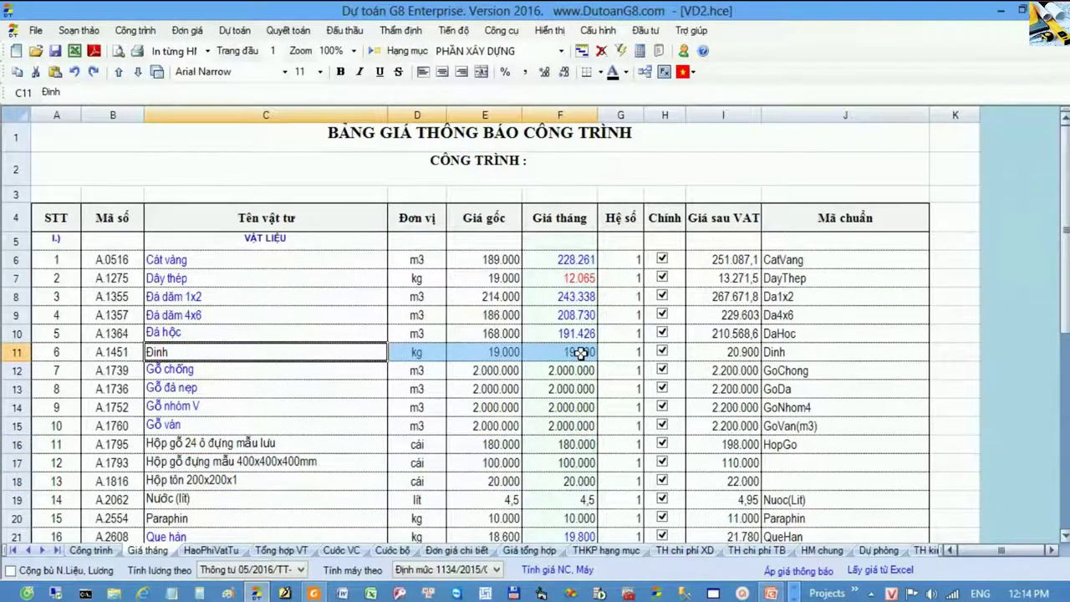
scroll(581, 353, "down", 1)
left_click_drag(174, 461, 586, 471)
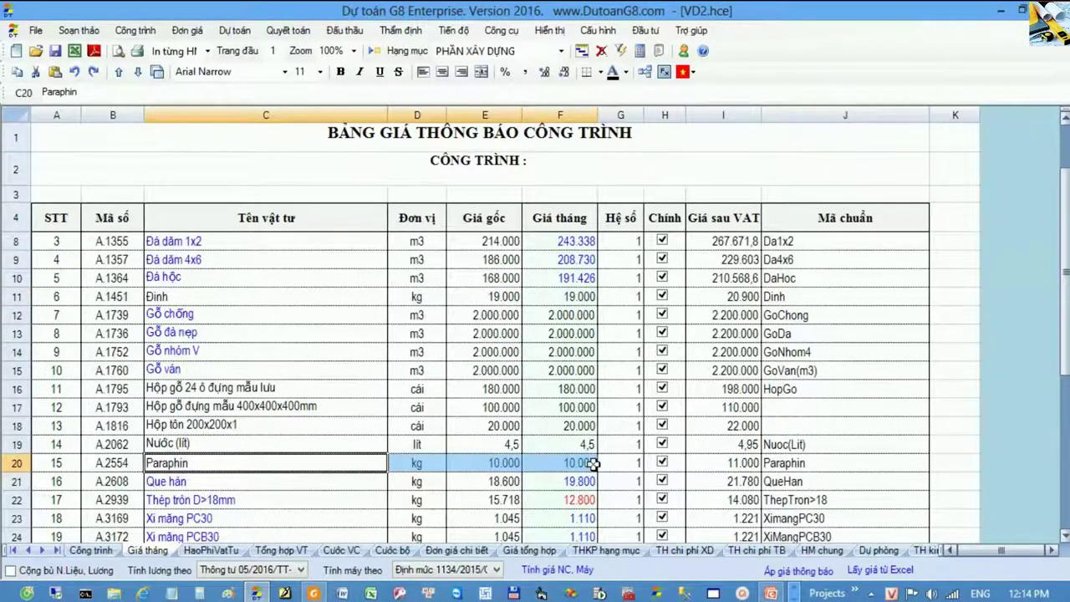
left_click(307, 406)
Review the blue-coloured materials from Cát vàng to Đá hộc and their Giá tháng values
left_click_drag(195, 242, 201, 328)
scroll(195, 259, "up", 1)
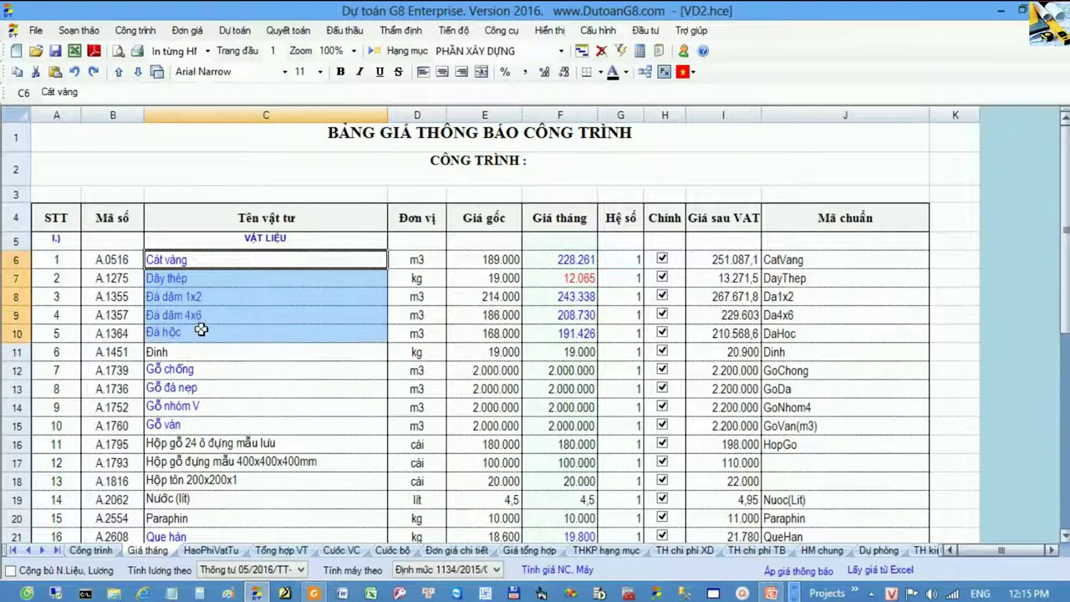
left_click(214, 277)
left_click_drag(590, 251, 581, 334)
left_click(580, 332)
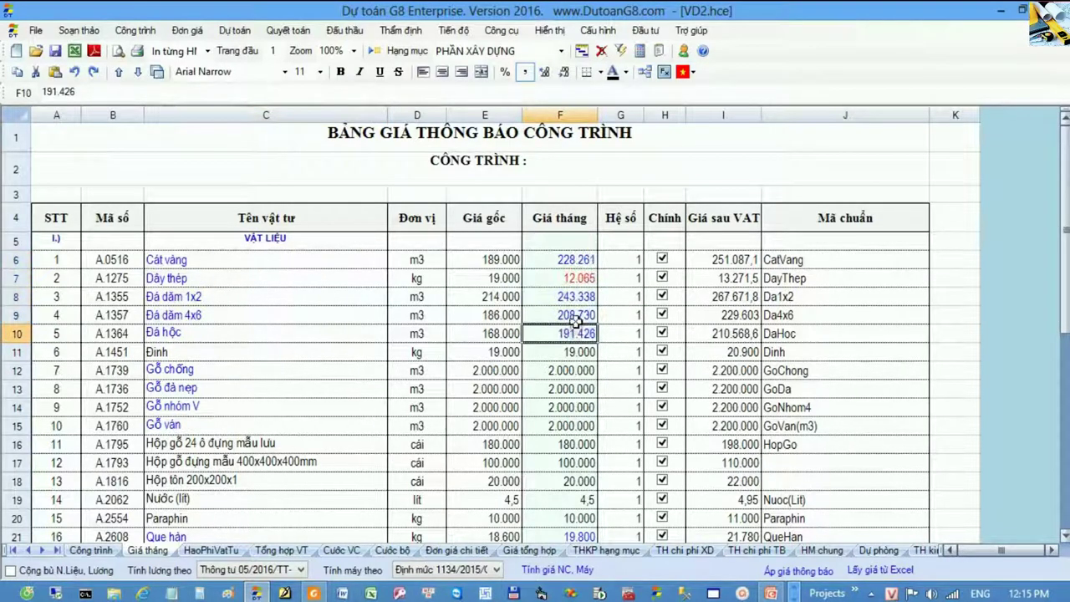
Compare the Giá gốc and Giá tháng values for Cát vàng
left_click_drag(574, 241, 569, 257)
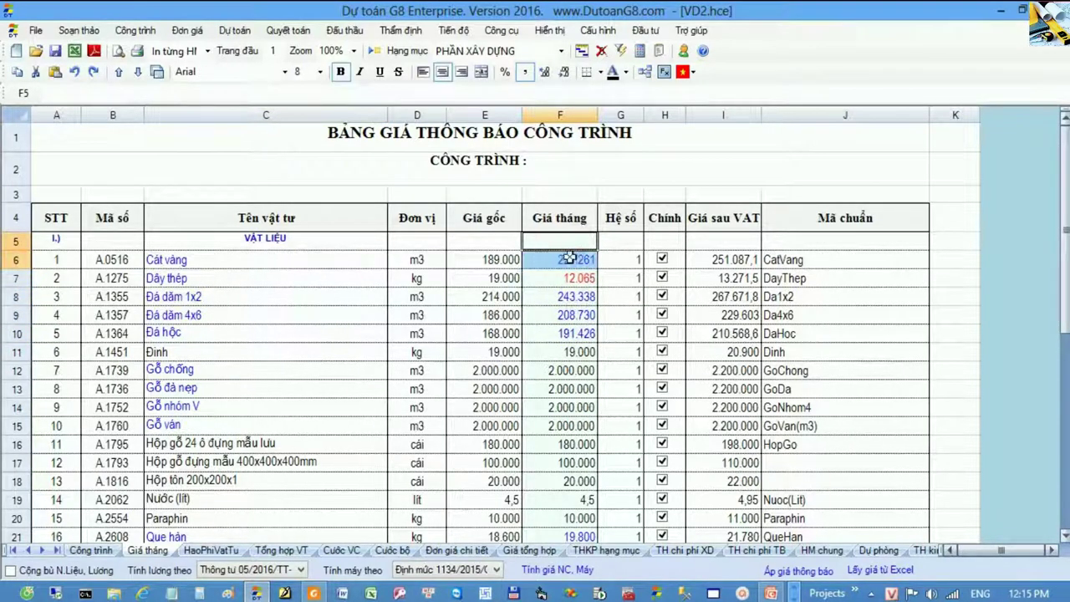
left_click(563, 260)
left_click(497, 259)
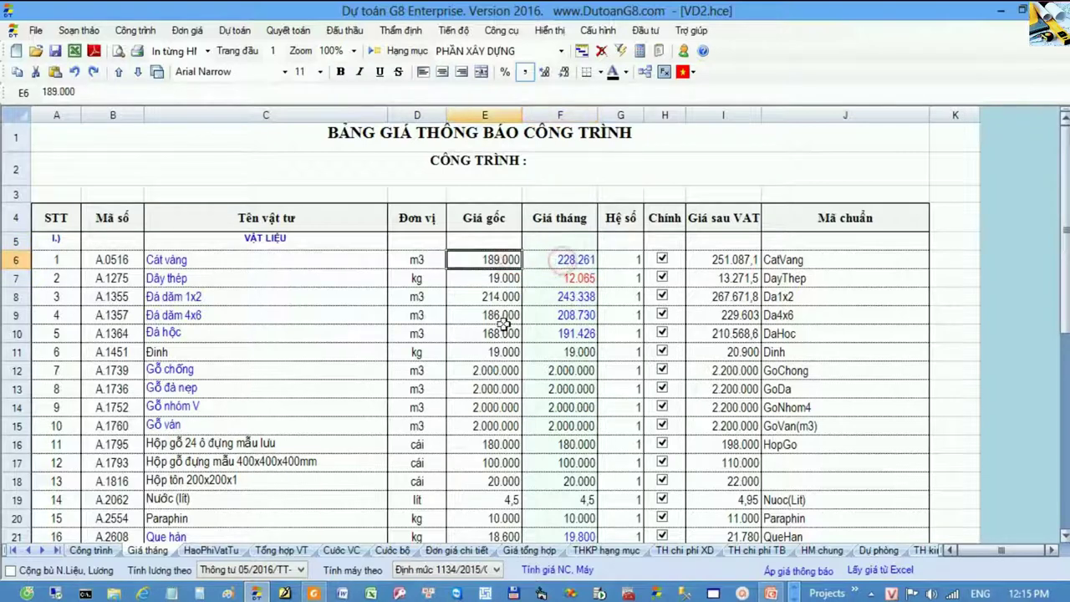
left_click(557, 261)
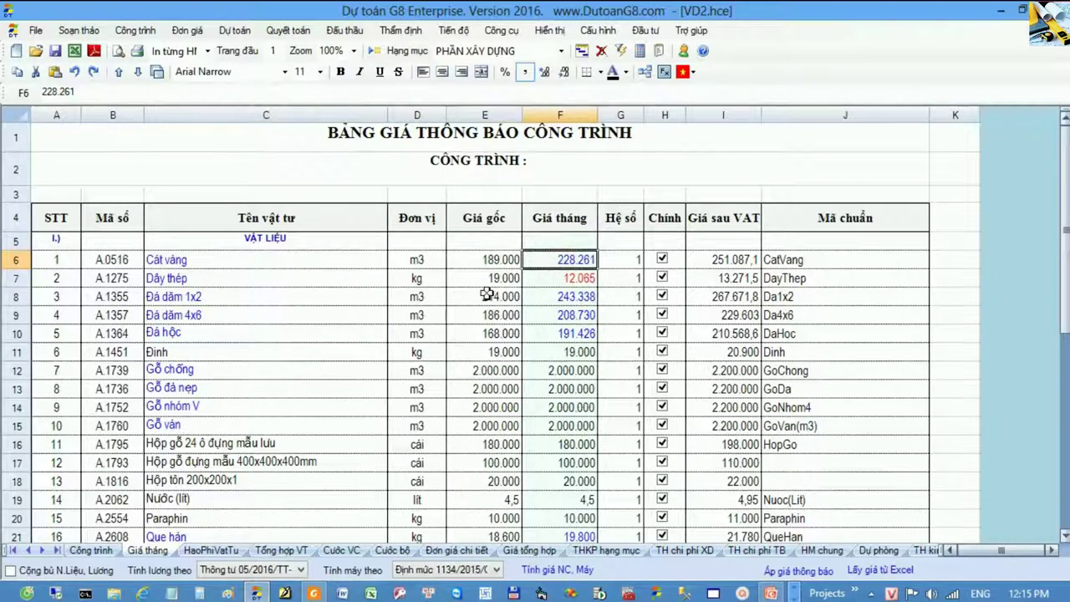
Review the Giá tháng values of Dây thép and the wood materials from Gỗ chống to Gỗ ván
left_click_drag(420, 277, 492, 282)
left_click(574, 279)
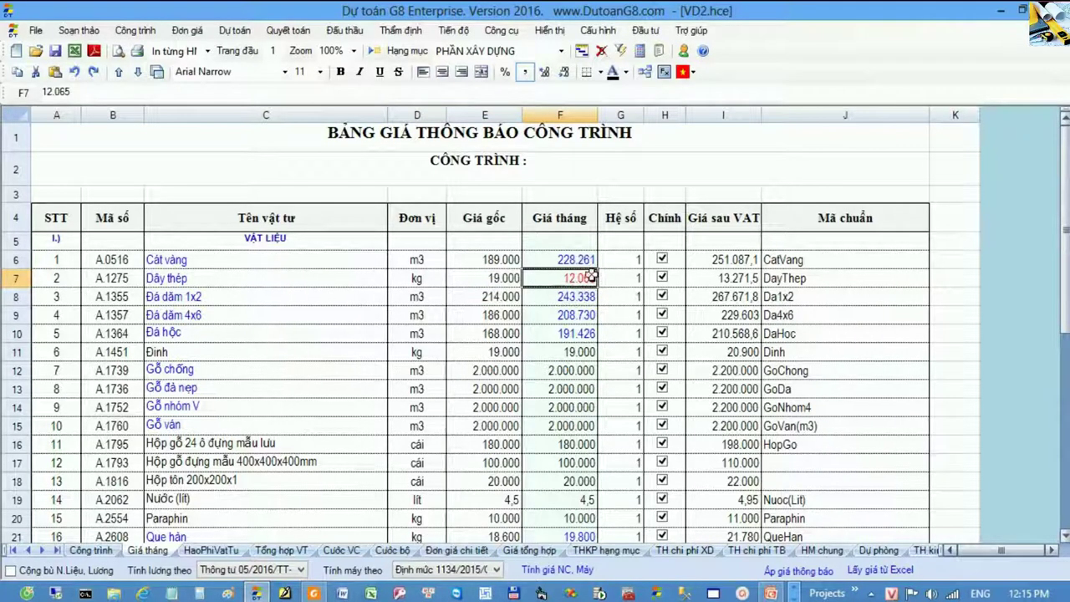
left_click(562, 408)
scroll(563, 401, "down", 2)
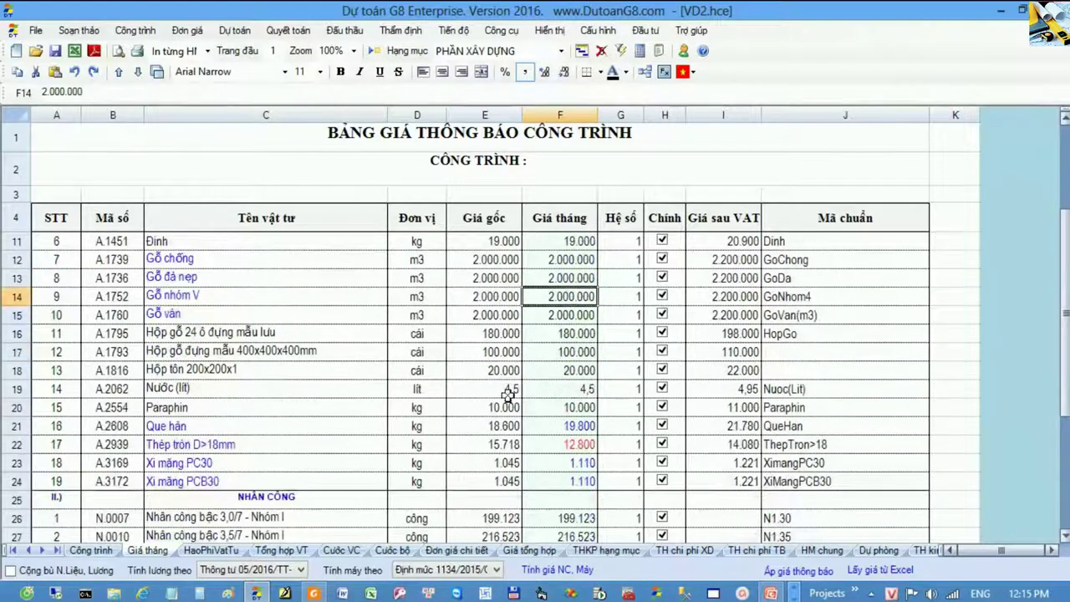
scroll(502, 393, "up", 1)
left_click_drag(207, 293, 205, 382)
left_click(208, 373)
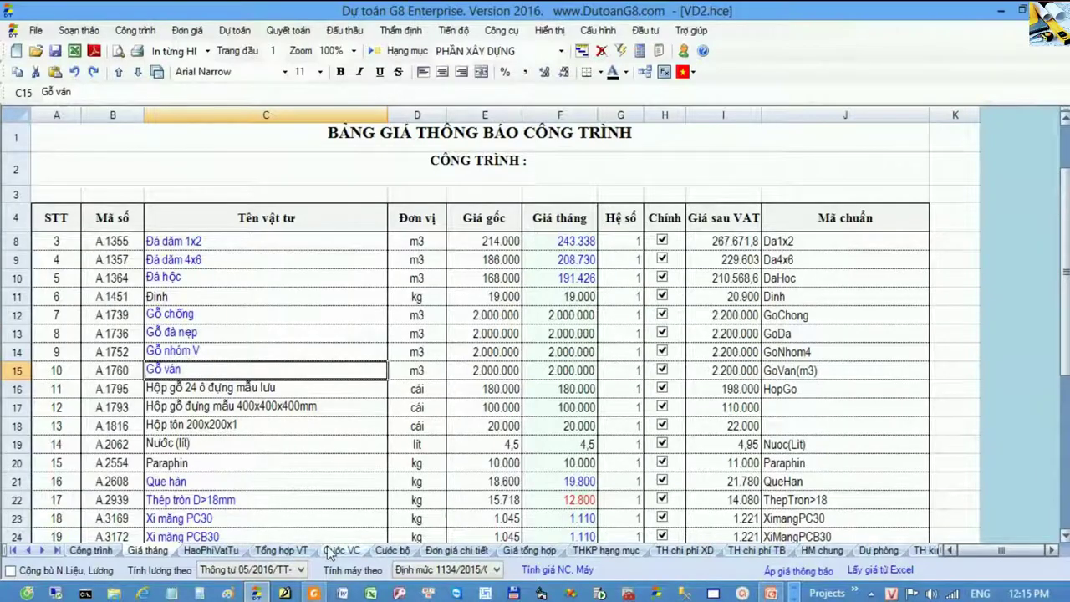
Switch to Foxit Reader to view the sand prices in BangGiaVL_01_2014_HaNoi.pdf, and return to the monthly price table
left_click(314, 593)
scroll(575, 370, "down", 3)
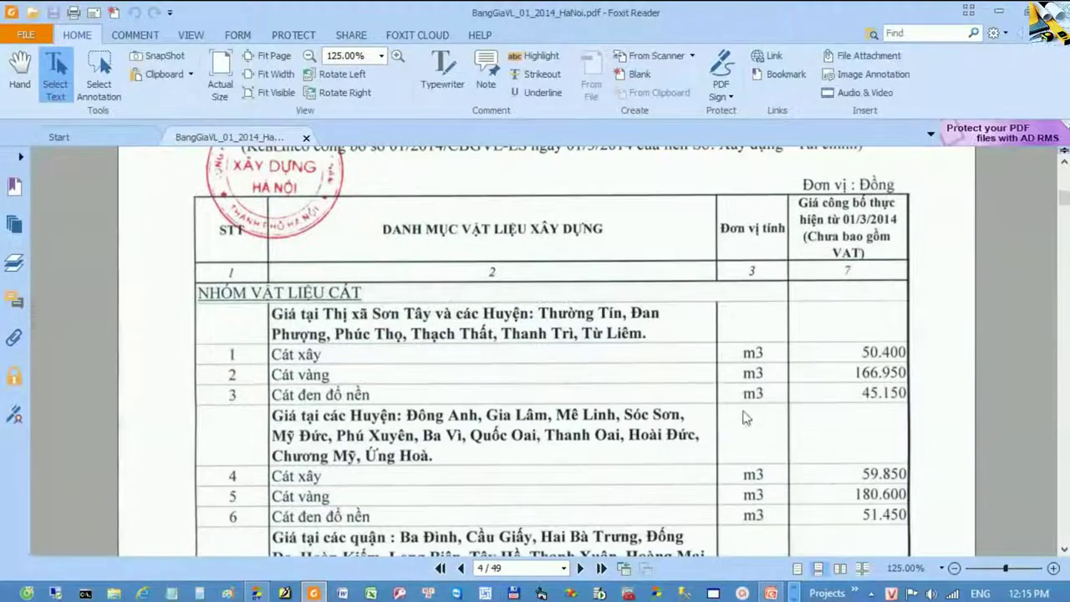
left_click(998, 11)
left_click(552, 354)
left_click(554, 297)
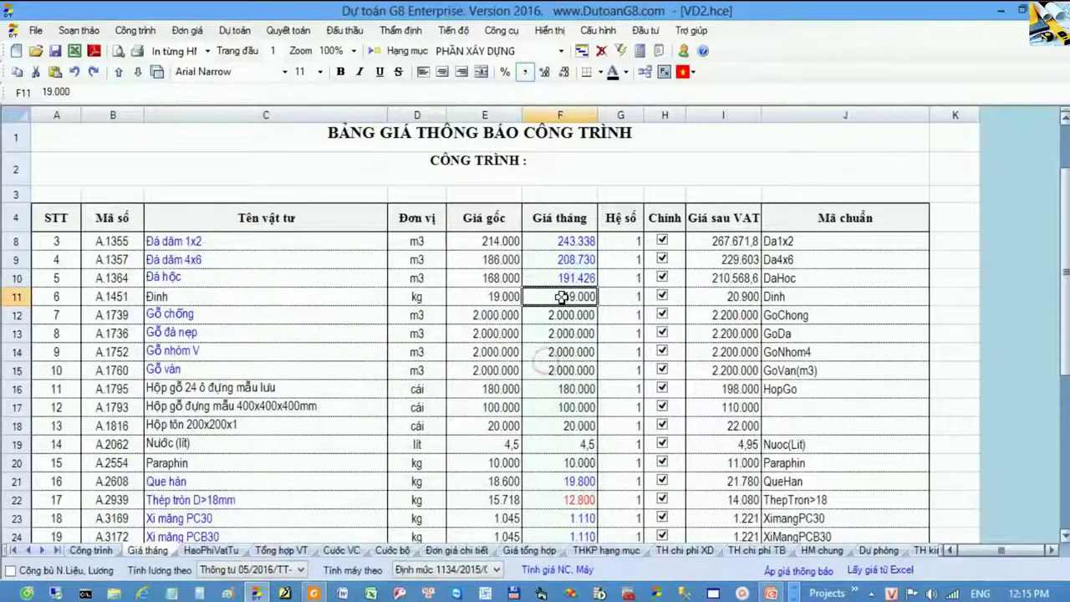
scroll(554, 296, "up", 1)
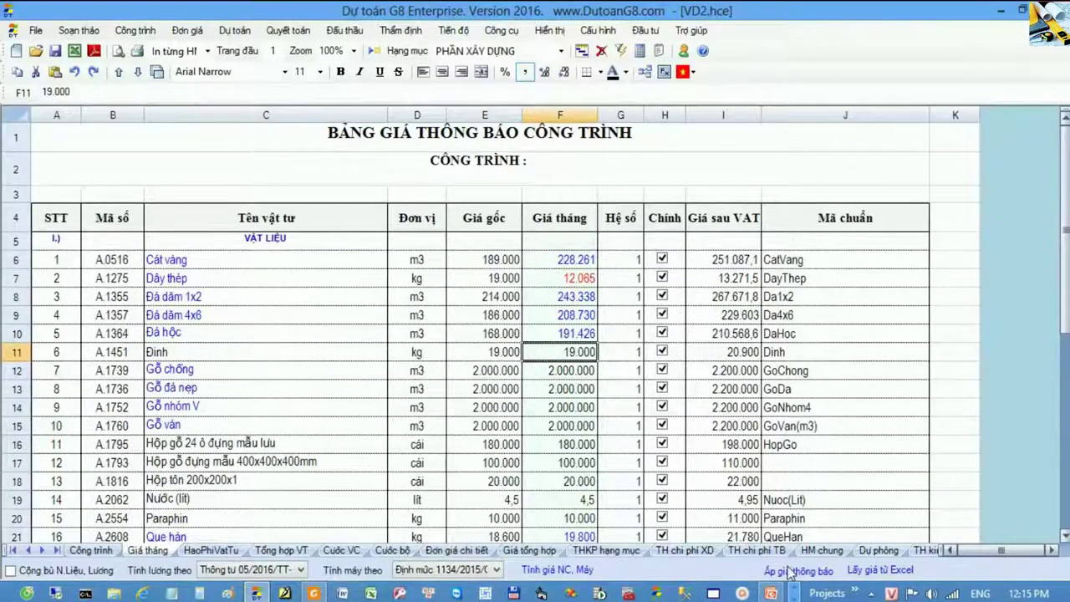
View the price notice commands available for the Đá dăm 1x2 monthly price and review the prices down to Đá hộc
left_click(559, 295)
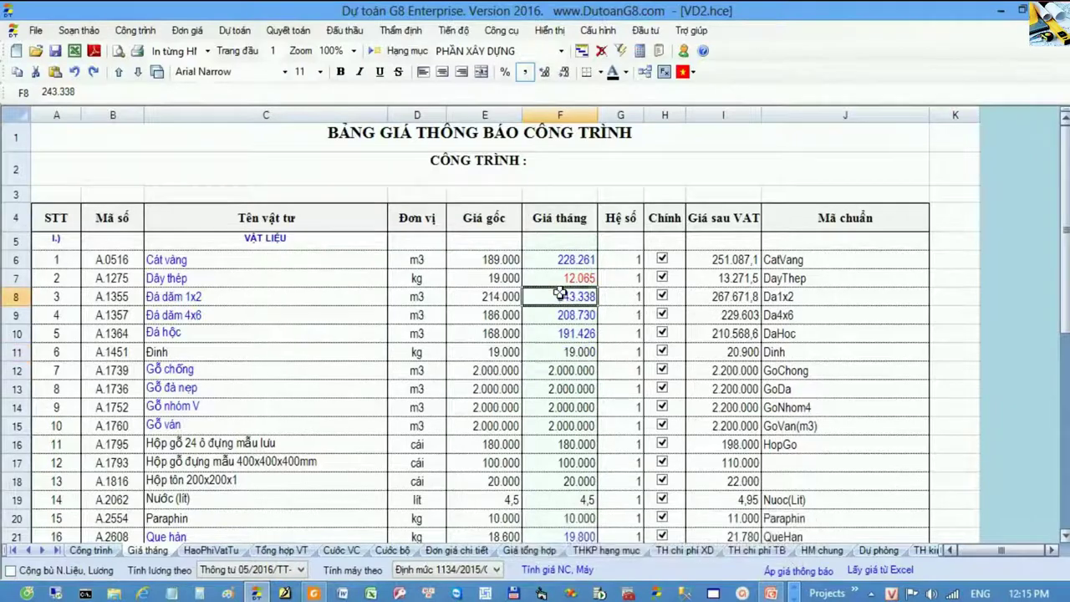
right_click(558, 293)
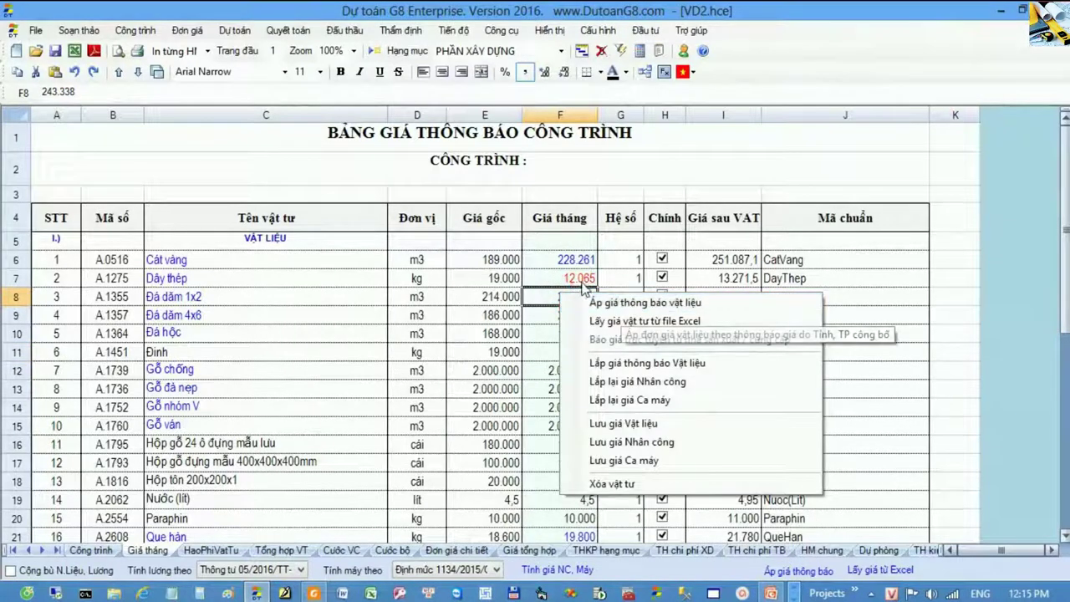
left_click(590, 300)
left_click_drag(560, 240, 566, 327)
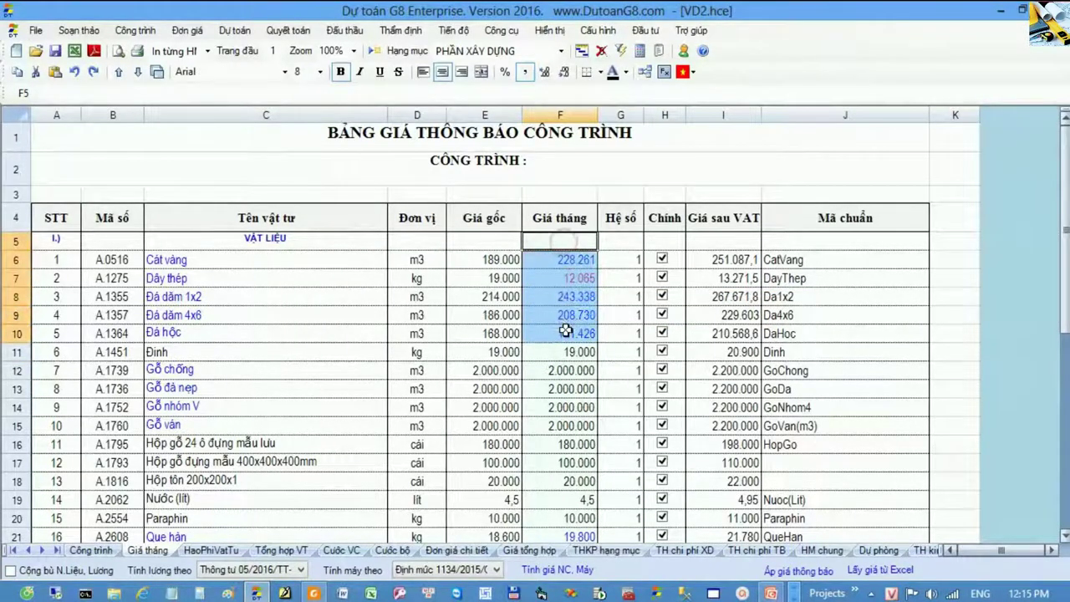
left_click(561, 390)
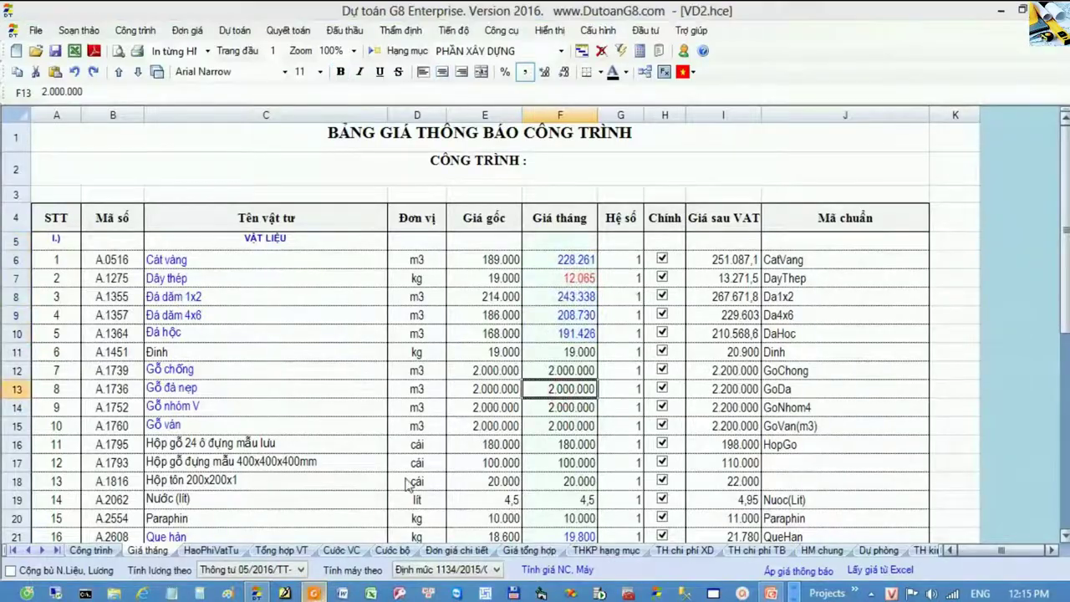
Compare the Cát vàng price in the Hanoi PDF price notice with its Giá tháng value, and check the notice's heading
key("alt+Tab")
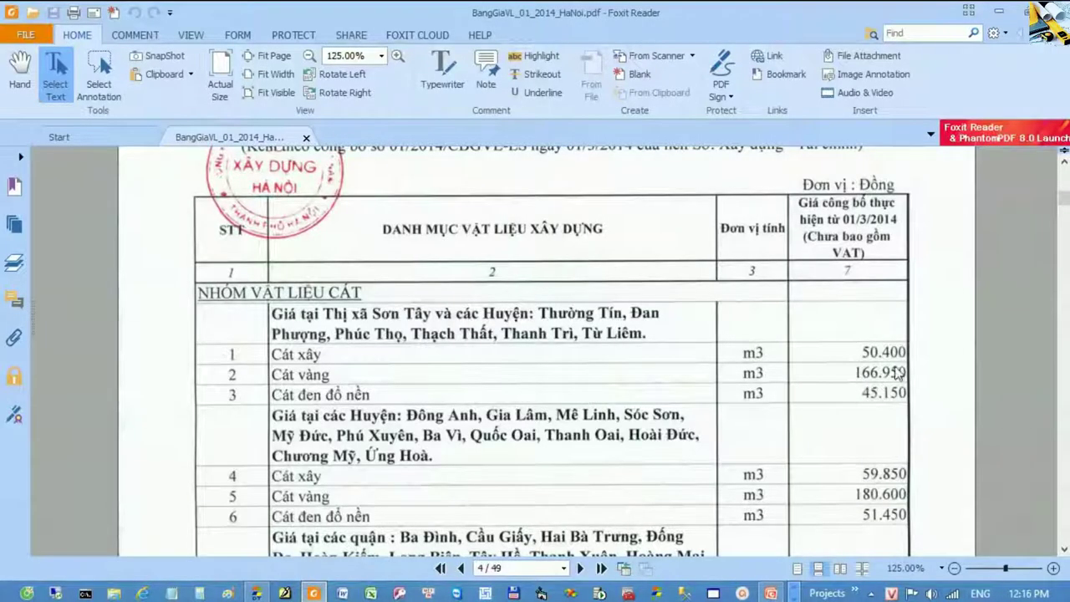
left_click(998, 12)
left_click_drag(189, 261, 561, 263)
left_click(561, 261)
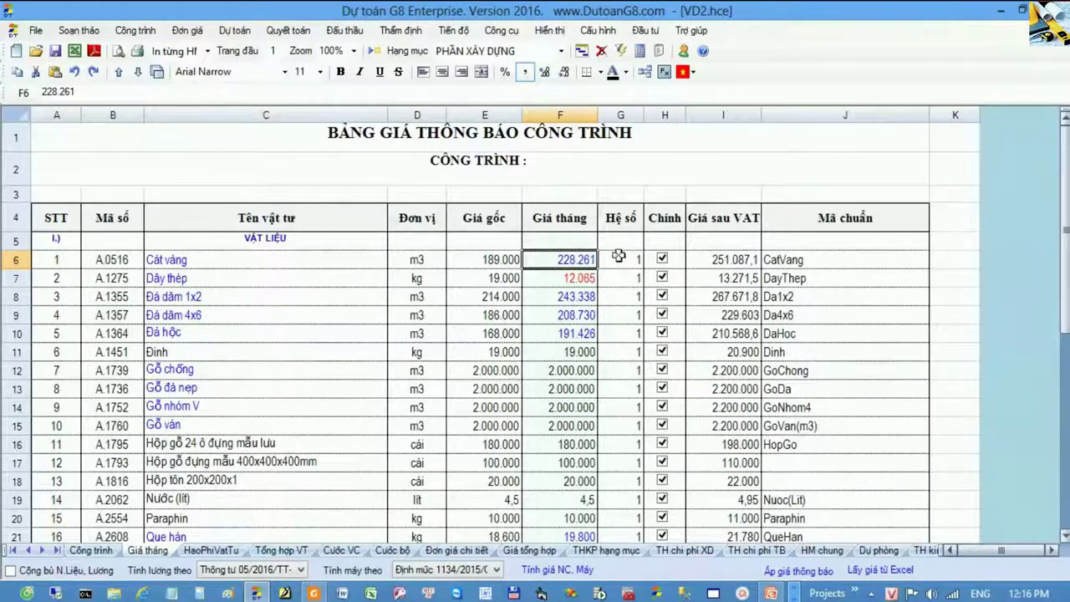
left_click(313, 593)
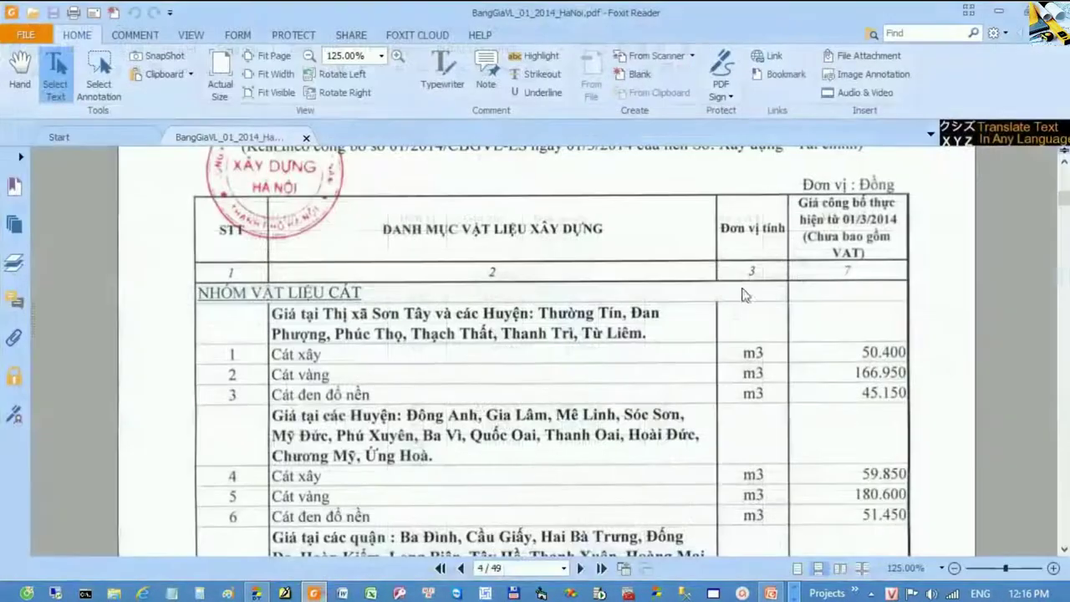
scroll(692, 265, "up", 1)
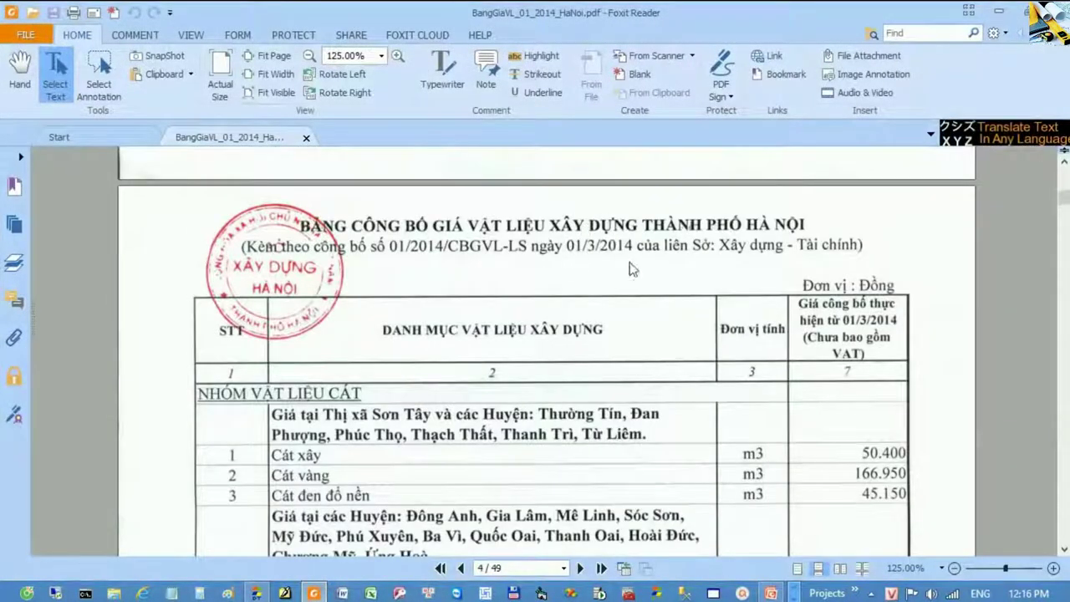
left_click(999, 12)
Review the Giá tháng column from Cát vàng down to Nước (lít)
left_click_drag(568, 241, 581, 327)
left_click_drag(552, 239, 556, 264)
left_click(572, 296)
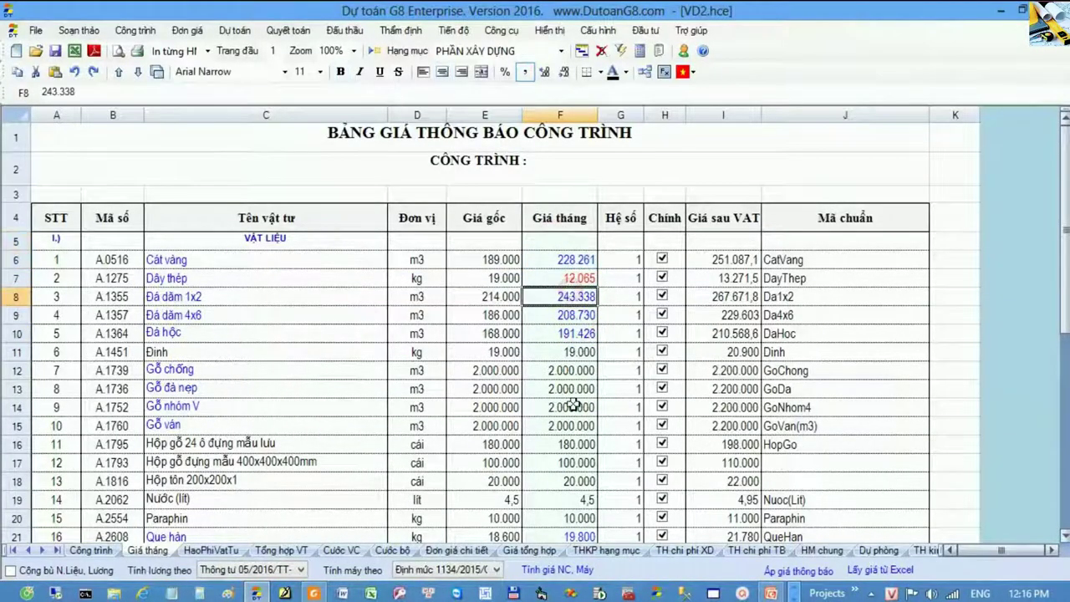
left_click_drag(566, 240, 566, 499)
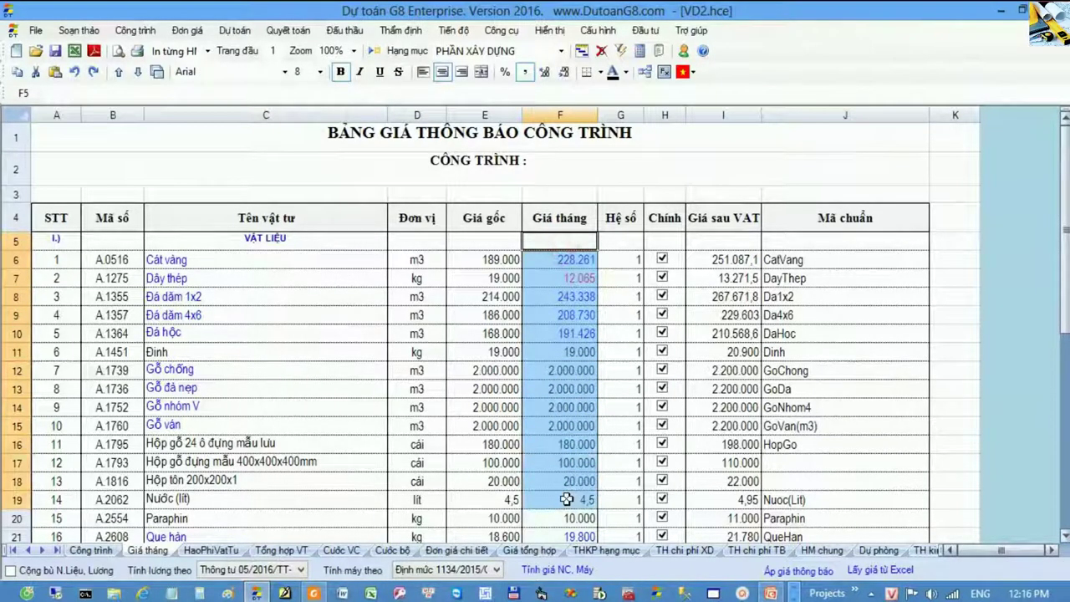
left_click(558, 444)
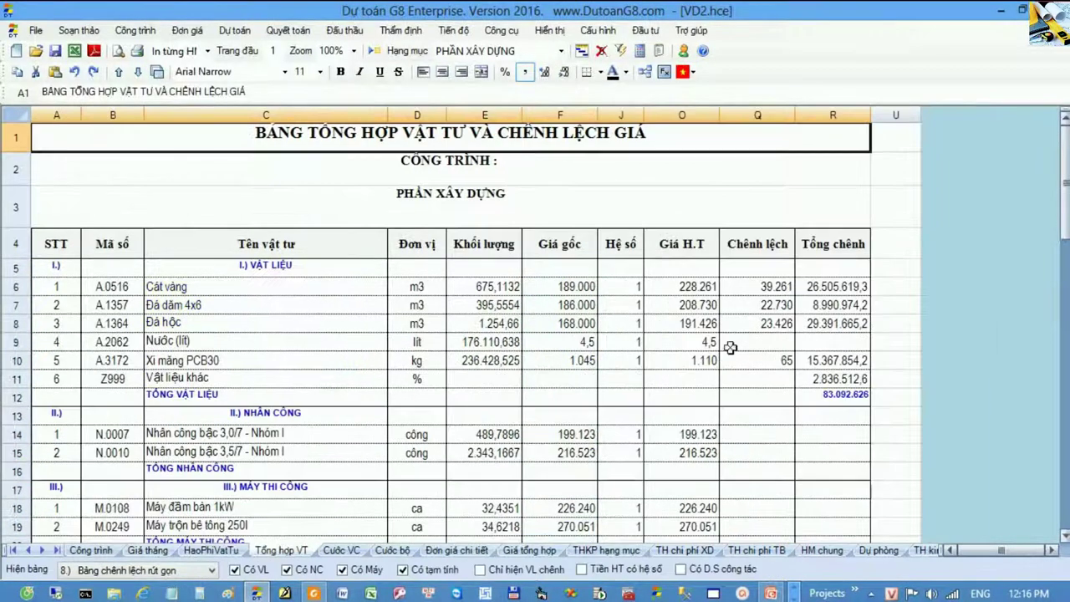
Check the Giá H.T value of Cát vàng on the Tổng hợp VT sheet against its monthly price on Giá tháng
left_click(215, 289)
left_click_drag(215, 288, 674, 289)
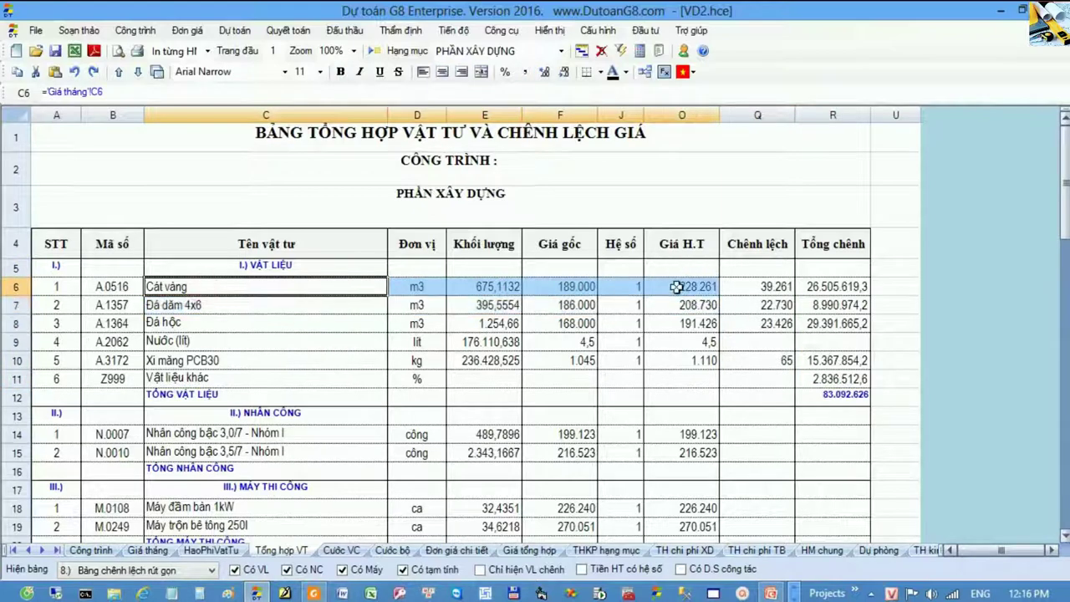
left_click(694, 285)
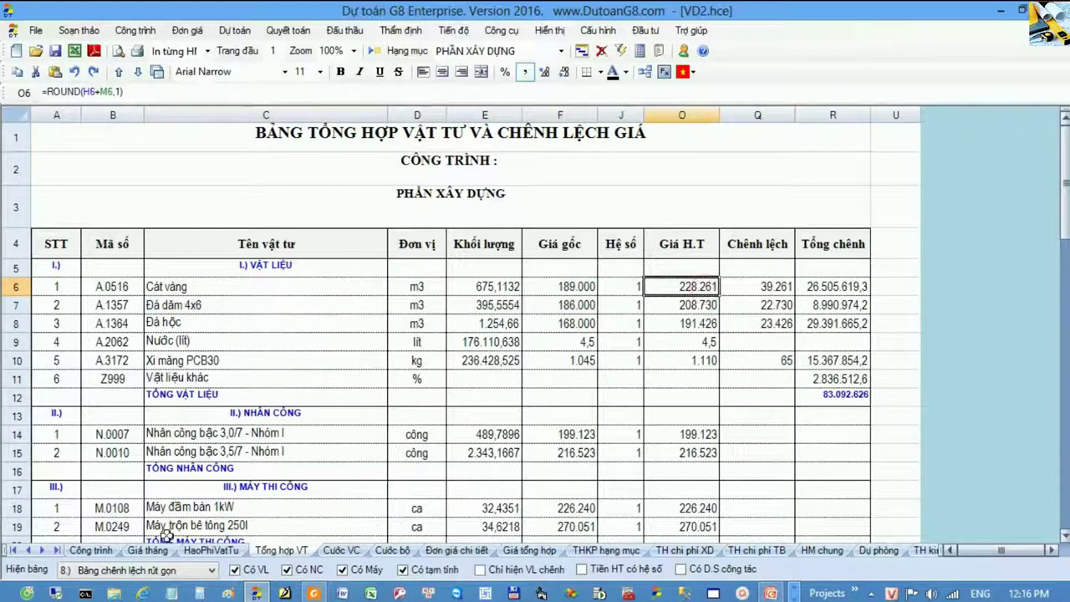
left_click(147, 550)
left_click(589, 257)
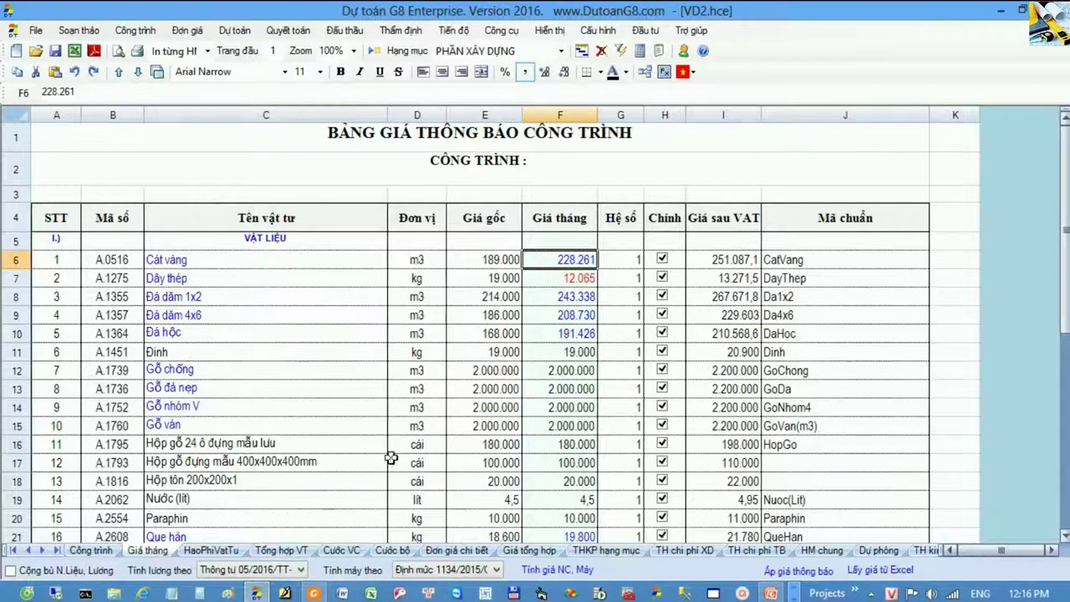
Check the Cát vàng and Đá dăm 4x6 unit prices on Đơn giá chi tiết, comparing Đá dăm 4x6 with its Giá tháng value
left_click(42, 550)
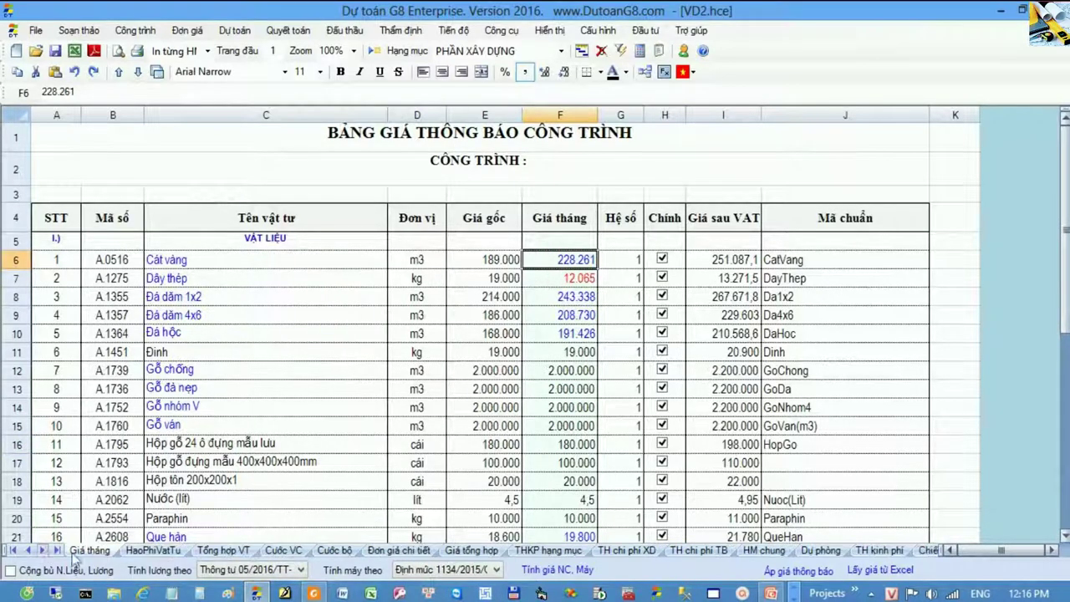
left_click(423, 549)
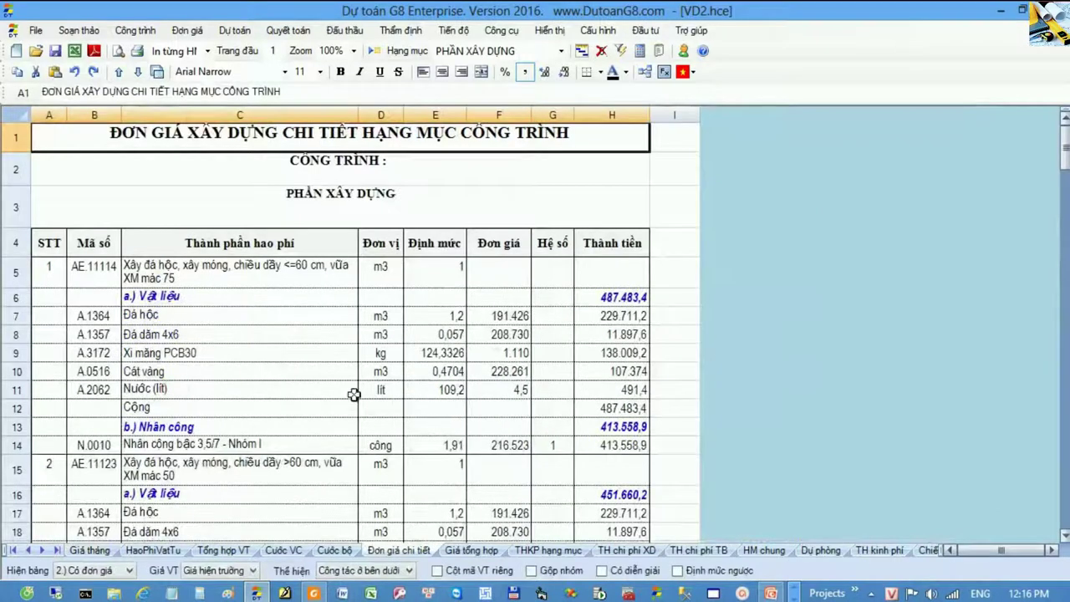
left_click_drag(276, 378, 520, 371)
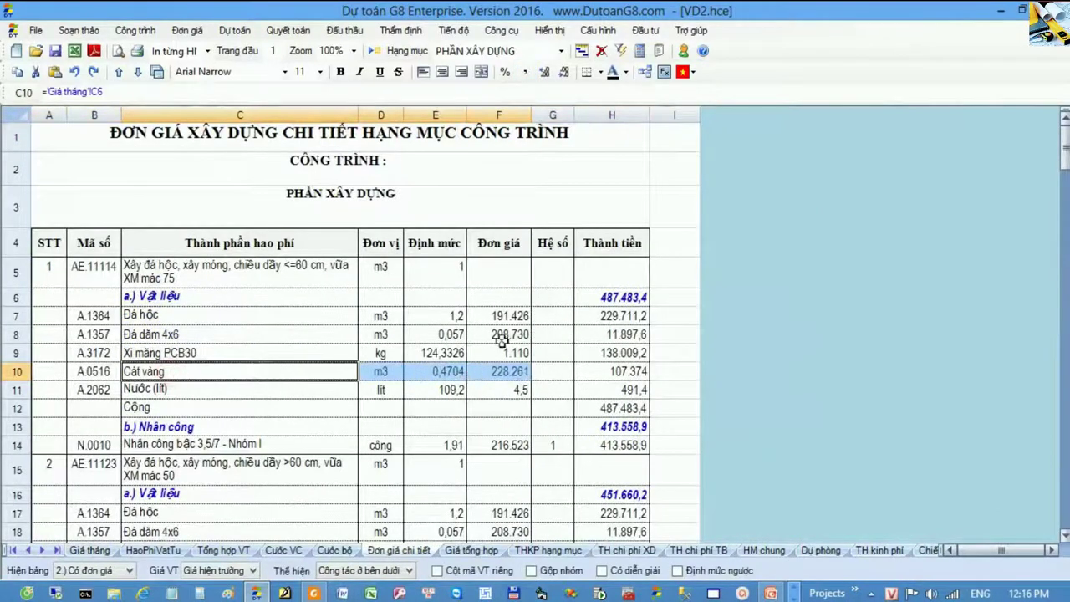
left_click_drag(255, 332, 540, 331)
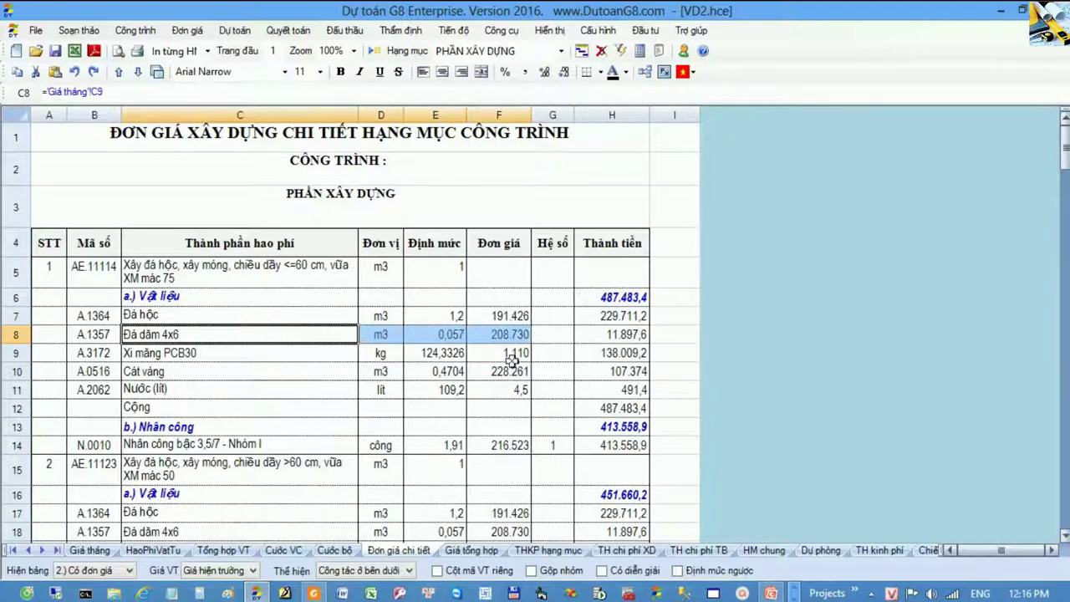
left_click(89, 550)
left_click(168, 322)
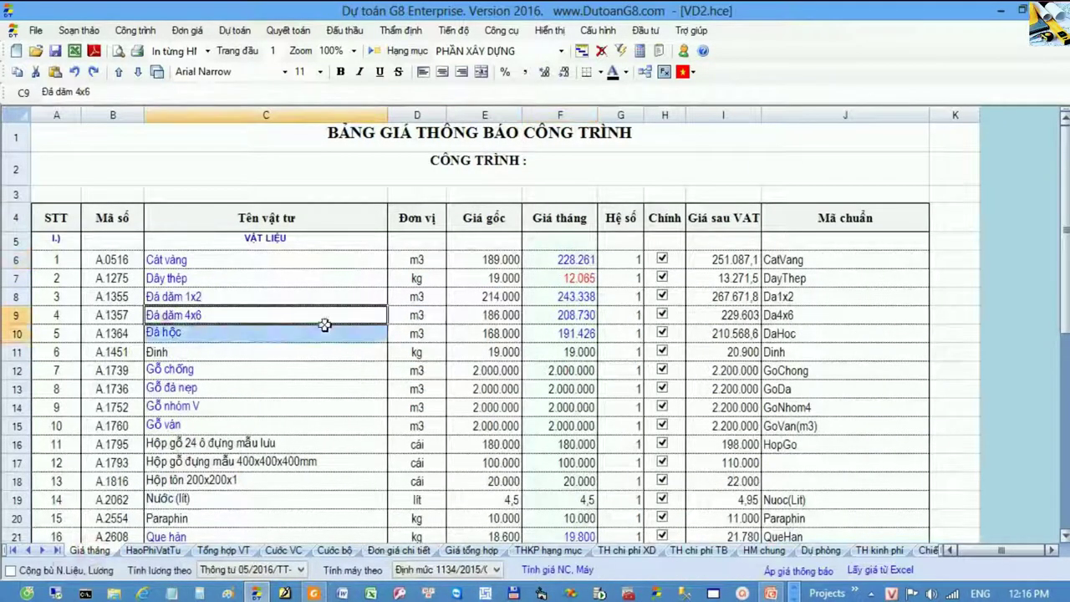
left_click_drag(224, 322, 544, 314)
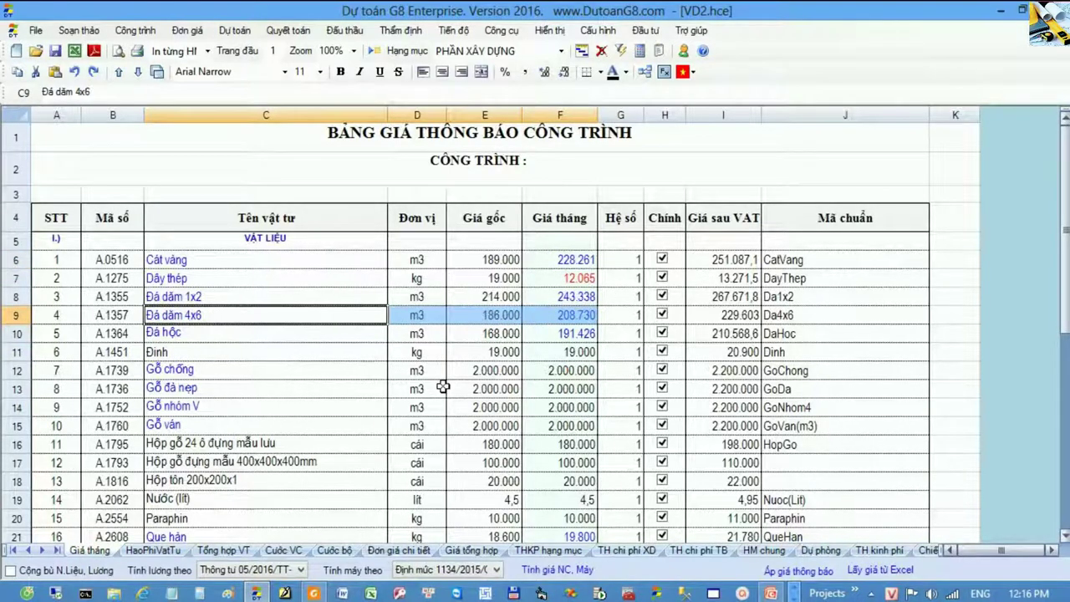
Check the Cát vàng unit price on the Chiết tính bid breakdown sheet against its Giá tháng value
left_click(42, 550)
left_click(42, 550)
left_click(42, 550)
left_click(583, 550)
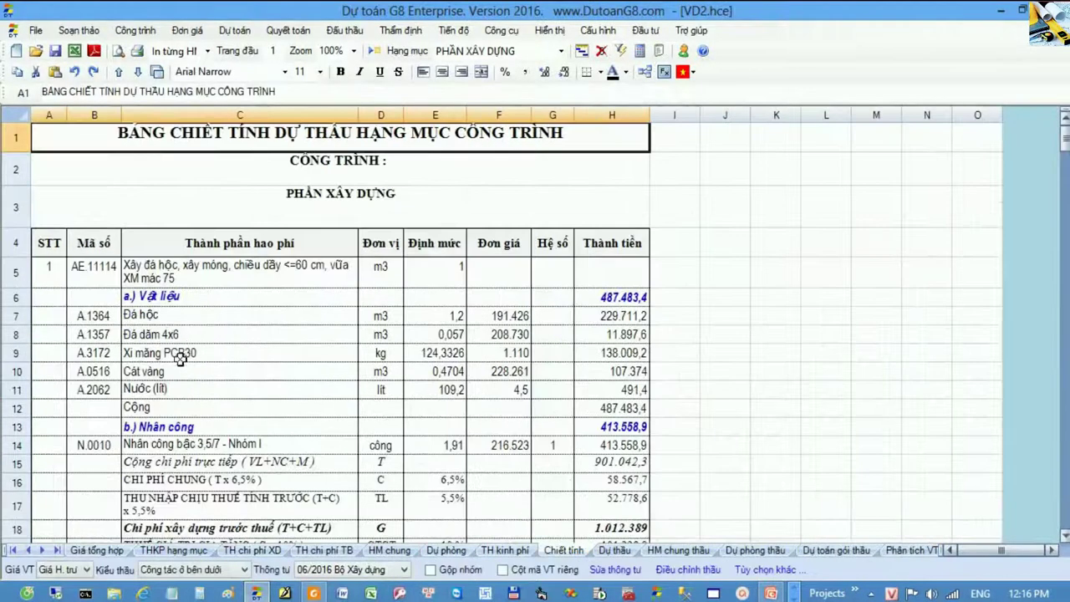
left_click_drag(171, 371, 523, 368)
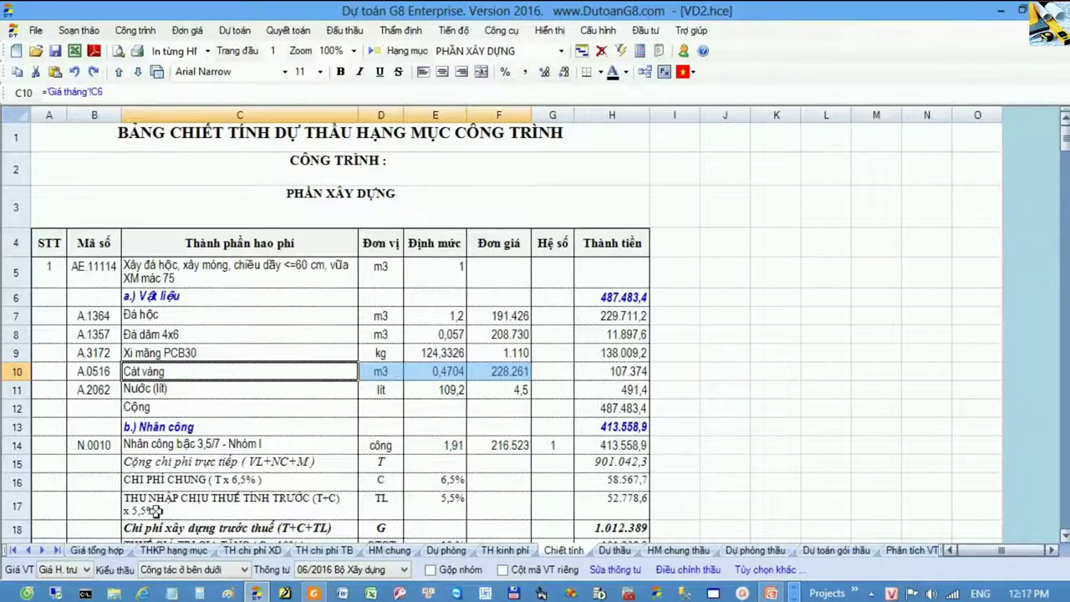
left_click(15, 550)
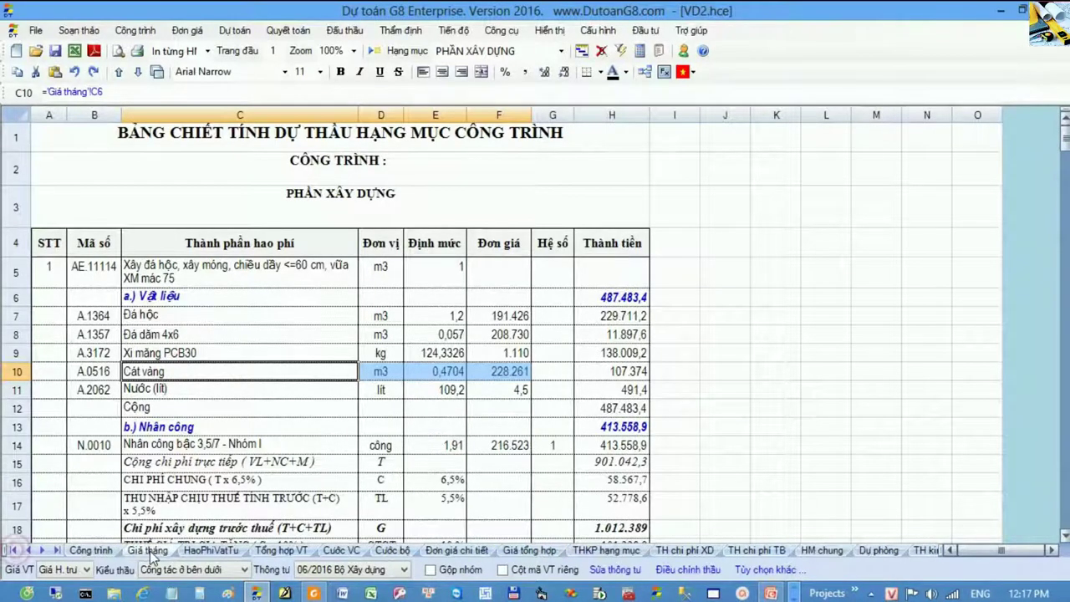
left_click(147, 550)
left_click(519, 262)
left_click_drag(204, 262, 564, 264)
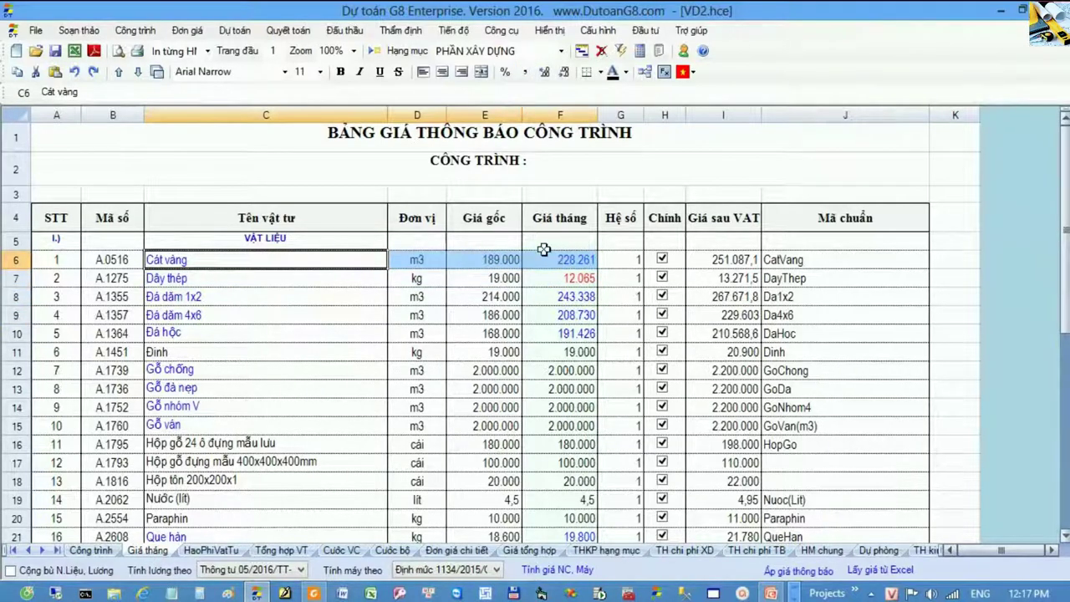
Review the monthly prices from Cát vàng to the wood rows and look at the Hanoi PDF price notice once more
left_click(555, 370)
left_click_drag(561, 249, 573, 377)
left_click(578, 380)
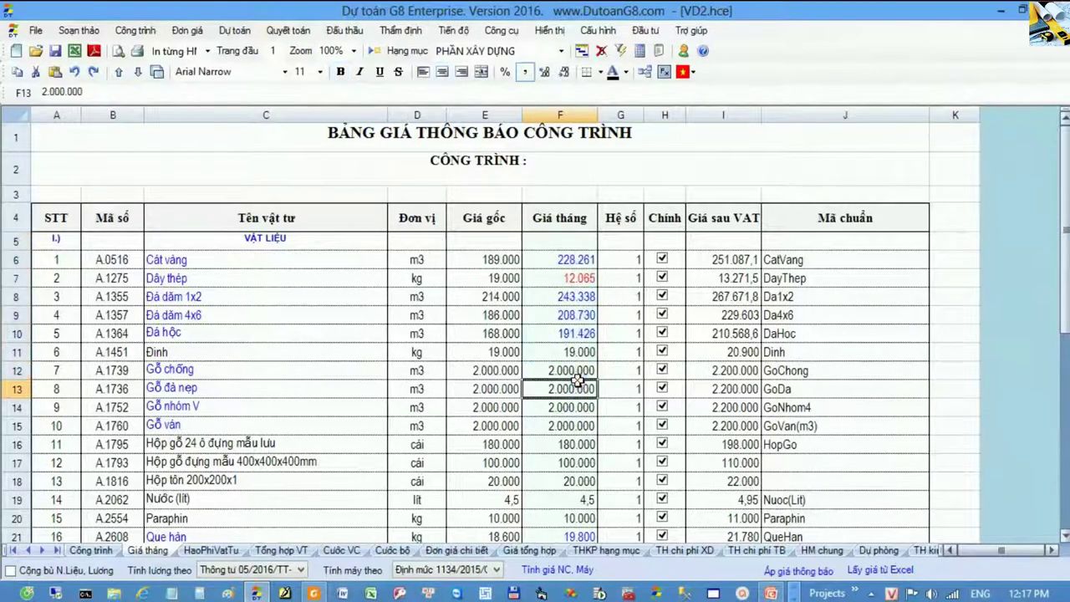
left_click(313, 592)
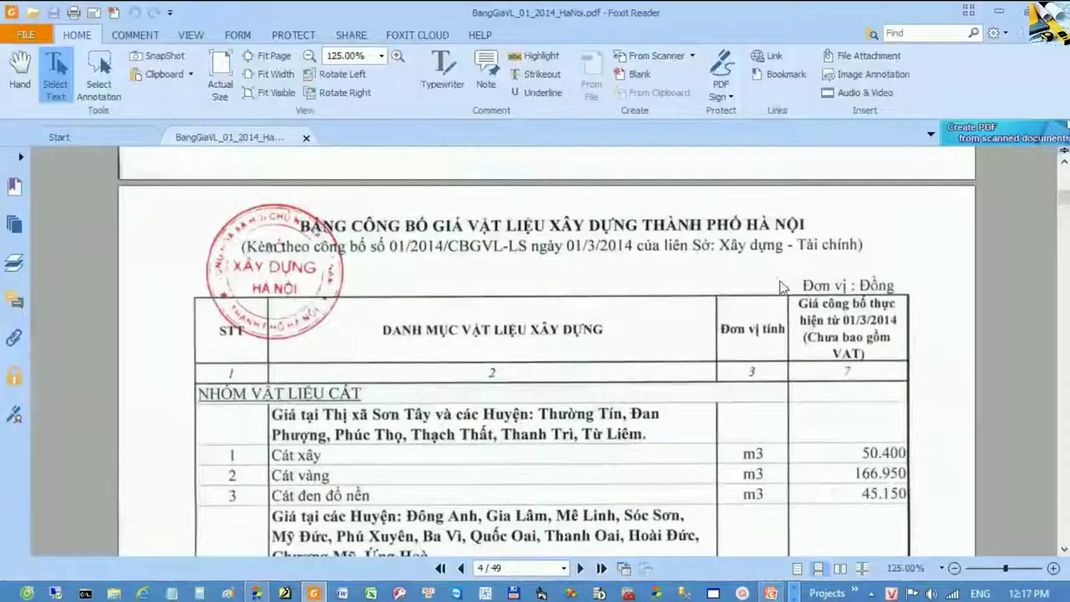
left_click(999, 15)
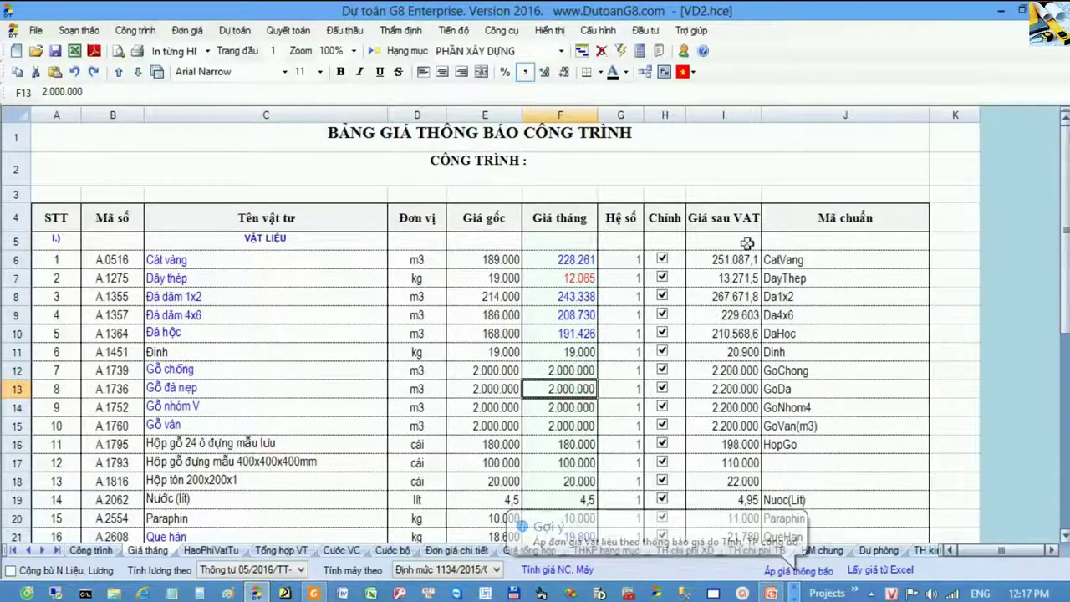
Check the Chênh lệch and Tổng chênh columns on Tổng hợp VT, and view the Đơn giá chi tiết and Giá tổng hợp sheets
left_click(281, 550)
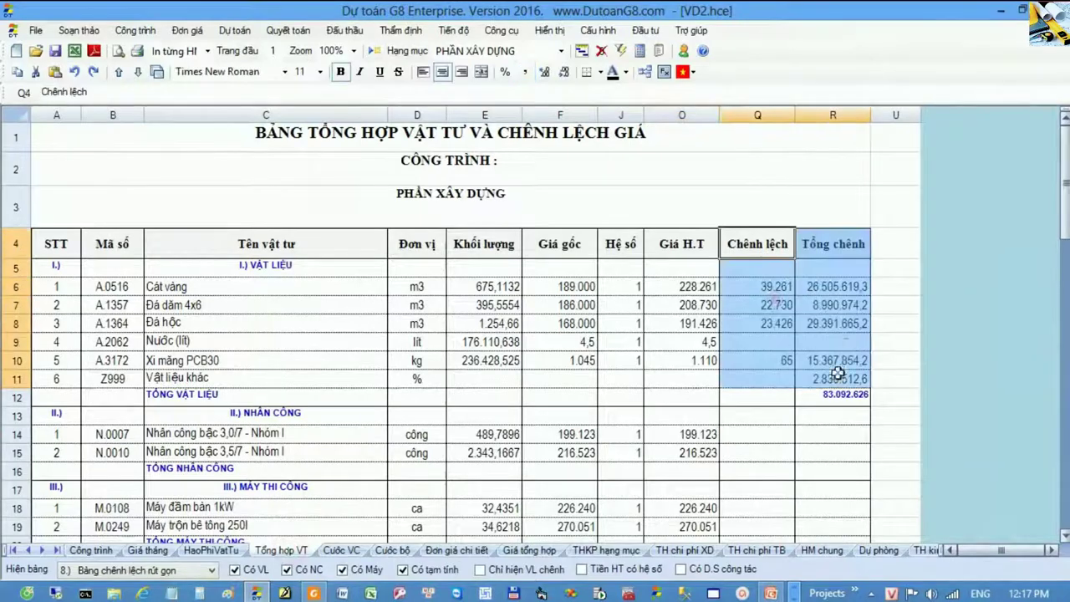
left_click(456, 552)
left_click(529, 550)
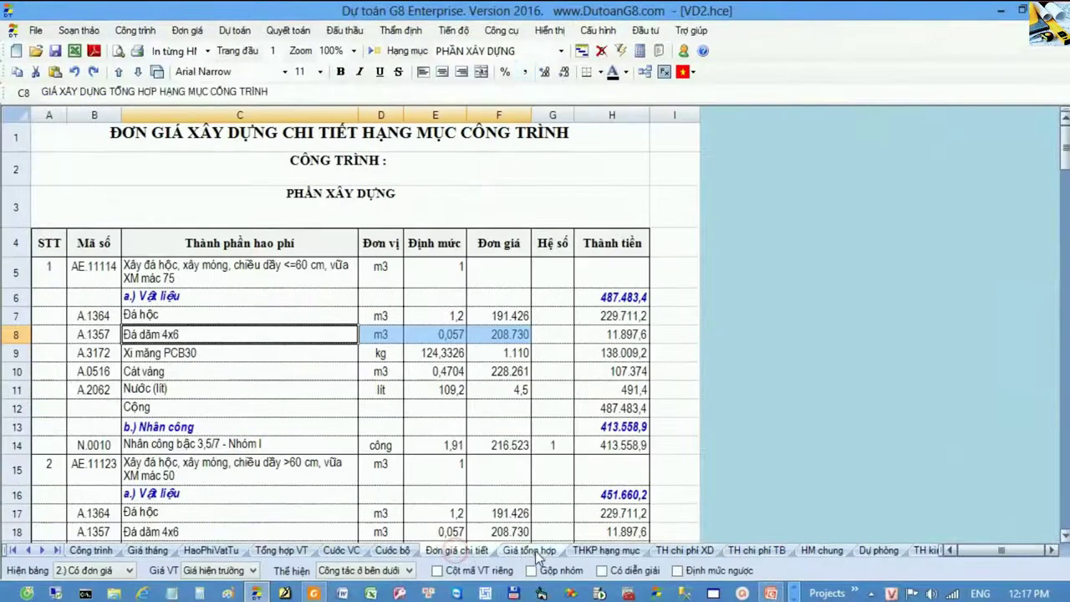
Review the construction cost summary on THKP hạng mục and the bid unit prices on the Chiết tính and Dự thầu sheets
left_click(42, 550)
left_click(41, 550)
left_click(41, 550)
left_click(42, 550)
left_click(42, 550)
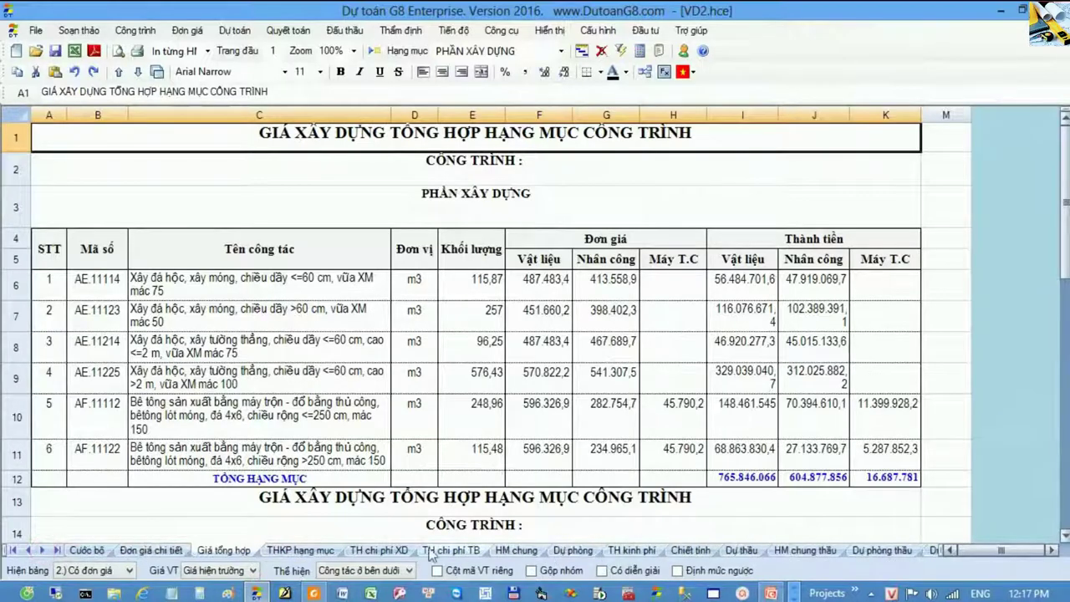
left_click(301, 550)
left_click(686, 552)
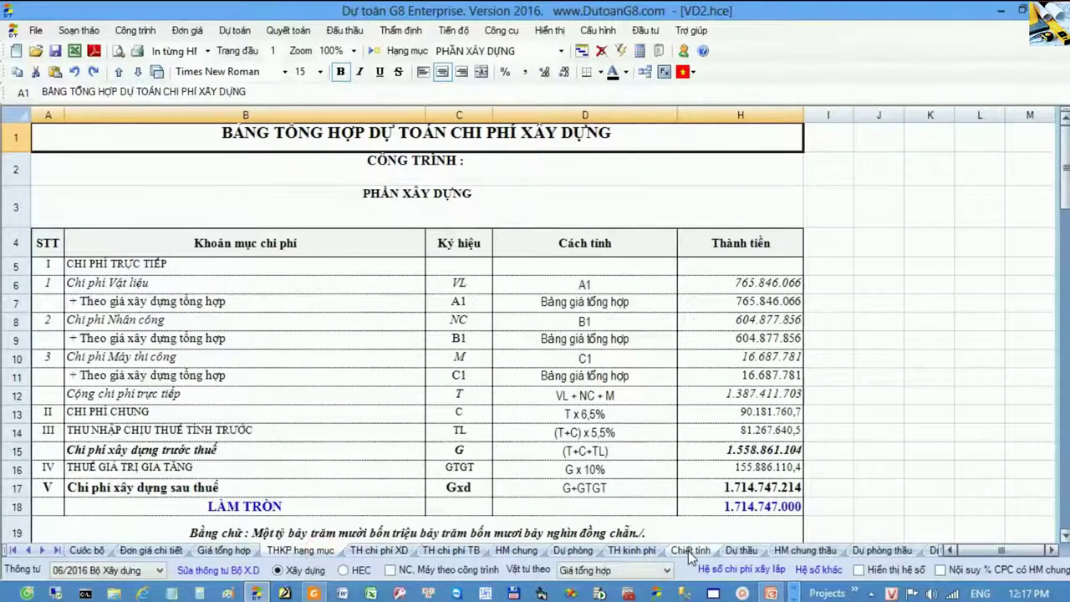
left_click(747, 554)
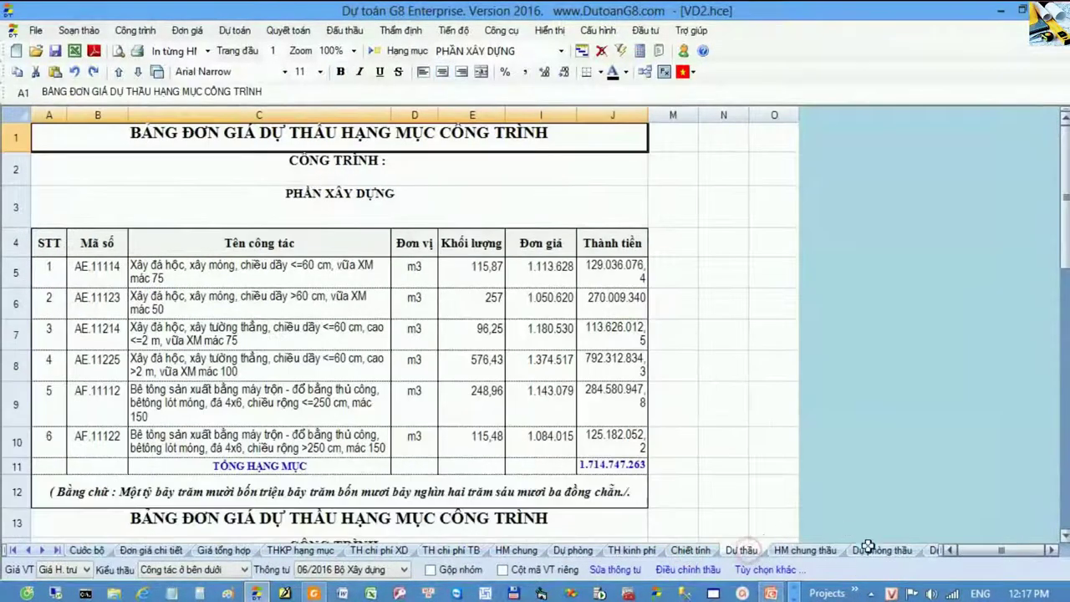
Check the LÀM TRÒN total row of the bid package estimate on the Dự toán gói thầu sheet
left_click(44, 550)
left_click(43, 550)
left_click(44, 550)
left_click(767, 550)
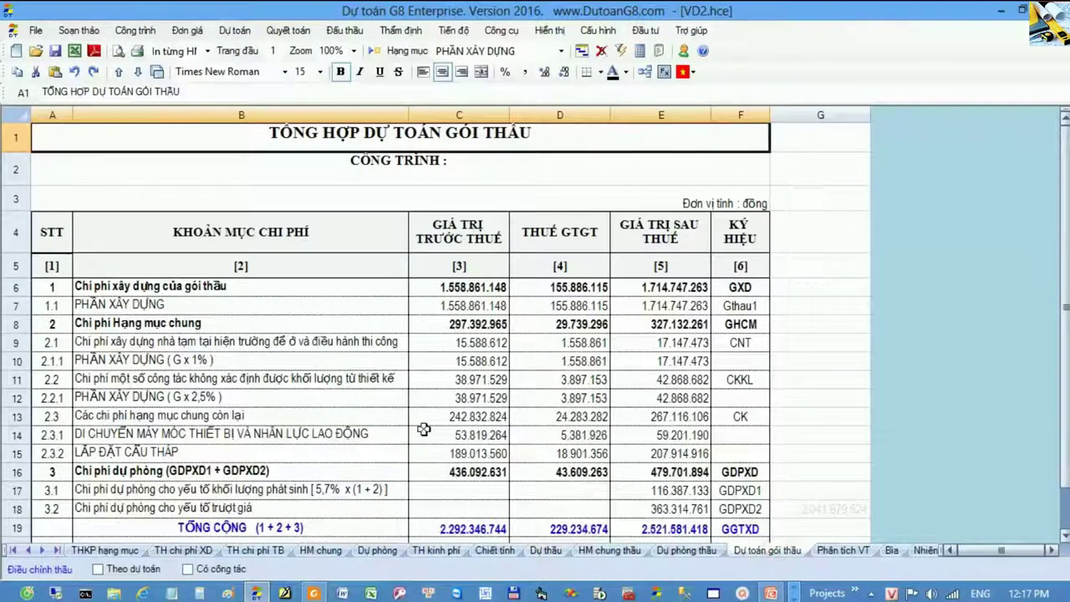
scroll(487, 518, "down", 1)
left_click_drag(330, 460, 702, 458)
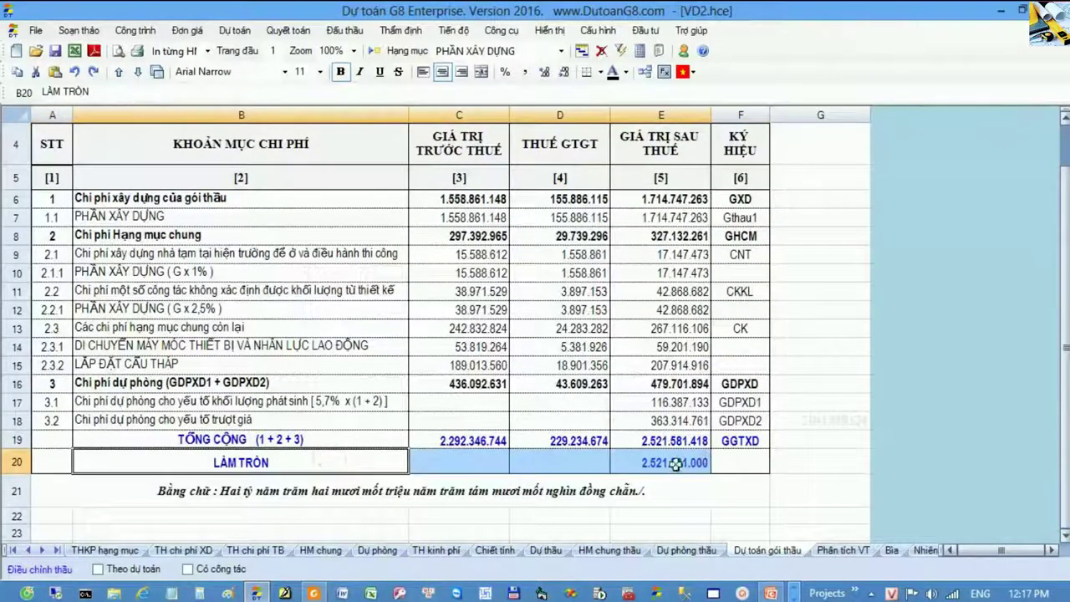
Check the TỔNG CỘNG (SAU KIỂM TOÁN) and LÀM TRÒN totals at the end of the TH kinh phí sheet
left_click(436, 550)
scroll(531, 478, "down", 3)
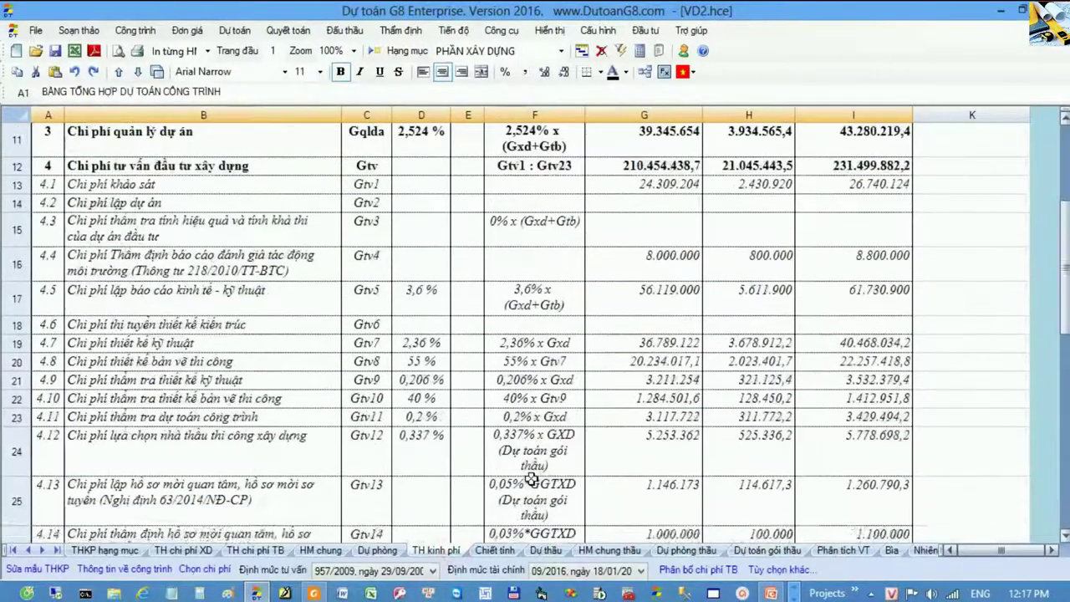
scroll(531, 478, "down", 12)
left_click_drag(420, 292, 807, 290)
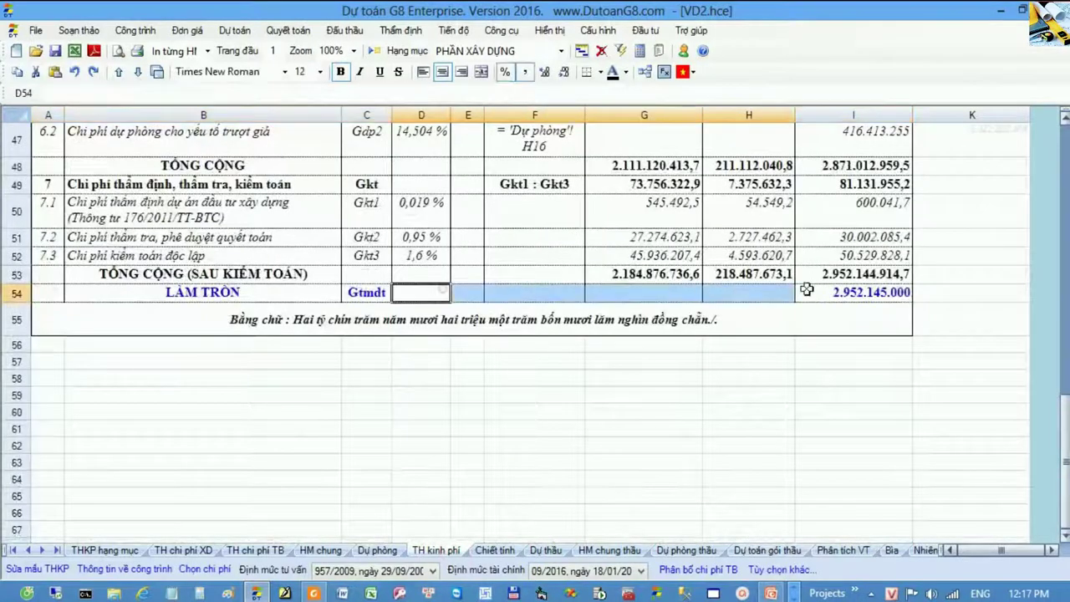
left_click(838, 275)
Return to the Giá tháng sheet and review the monthly prices from Cát vàng down to Gỗ chống
left_click(12, 550)
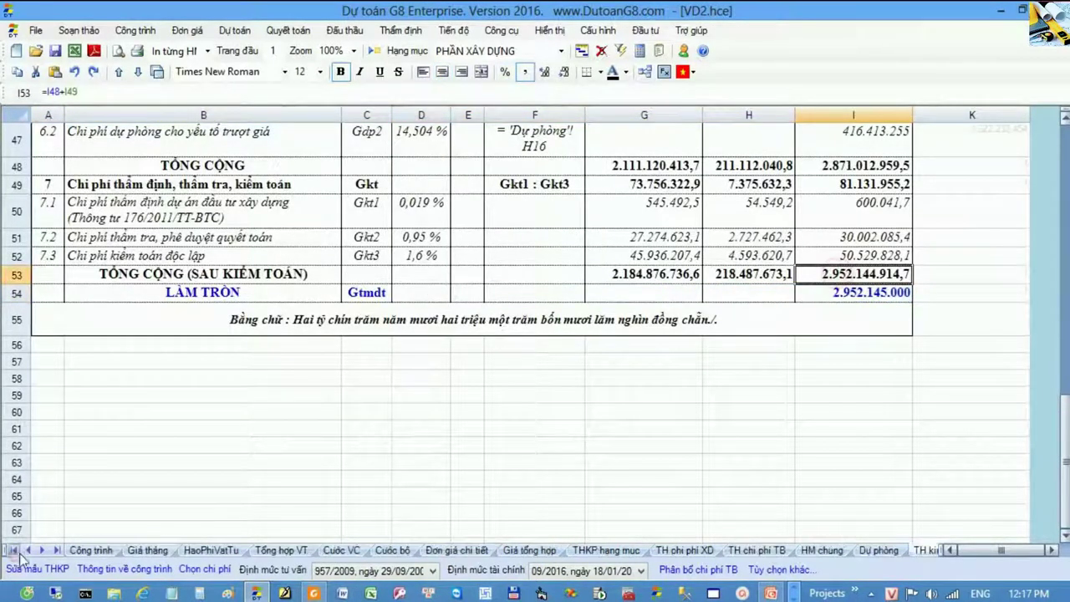
left_click(150, 551)
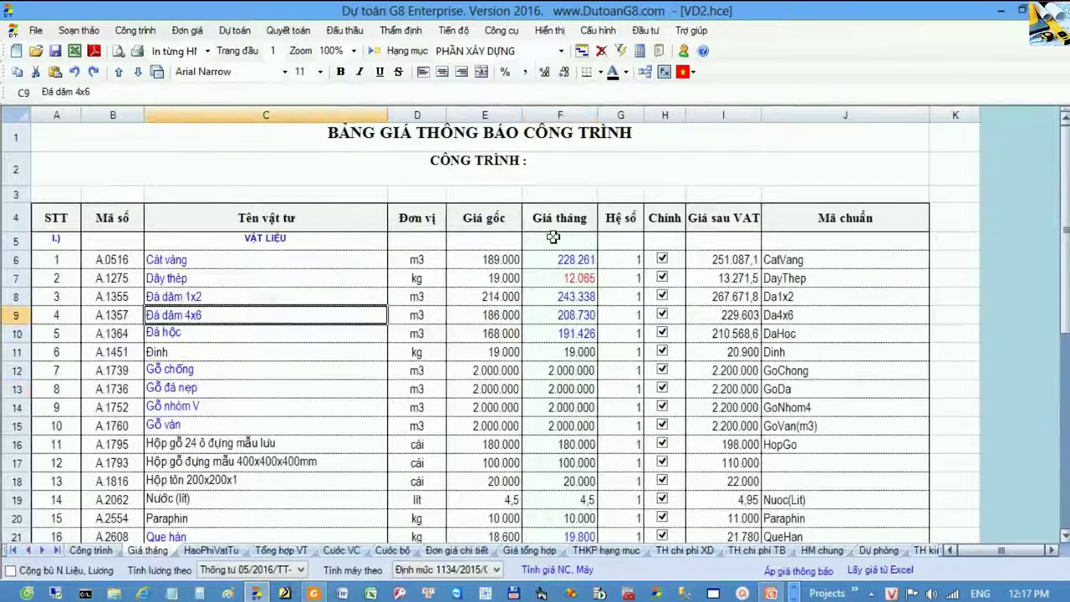
left_click_drag(553, 239, 557, 366)
left_click(557, 370)
Look at the Áp giá thông báo vật liệu command on Giá tháng, and view the Giá tháng and Giá gốc columns
right_click(561, 302)
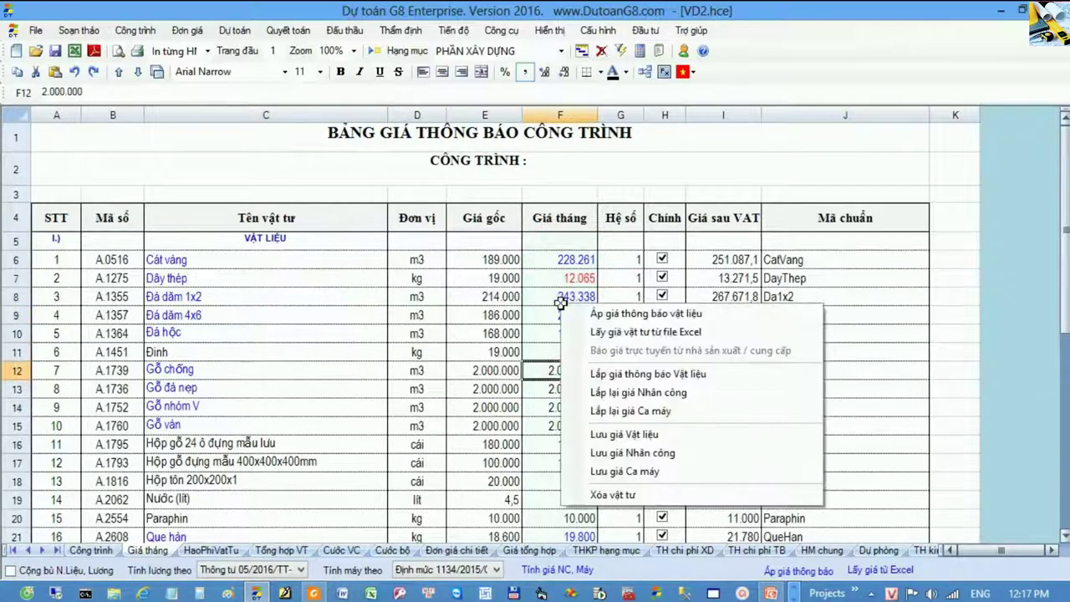
left_click(707, 311)
left_click(64, 283)
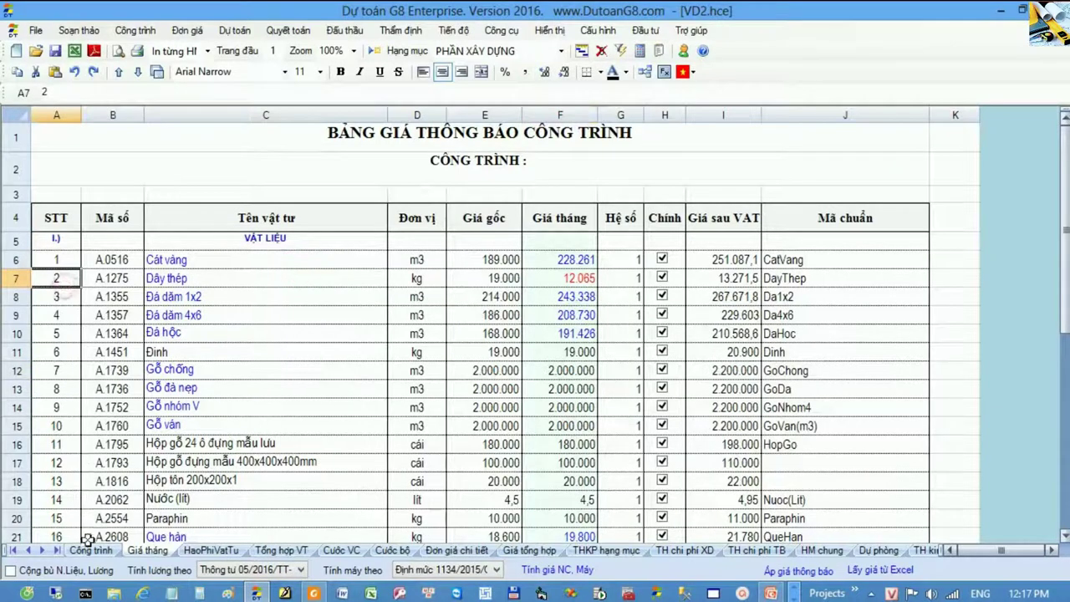
left_click(547, 240)
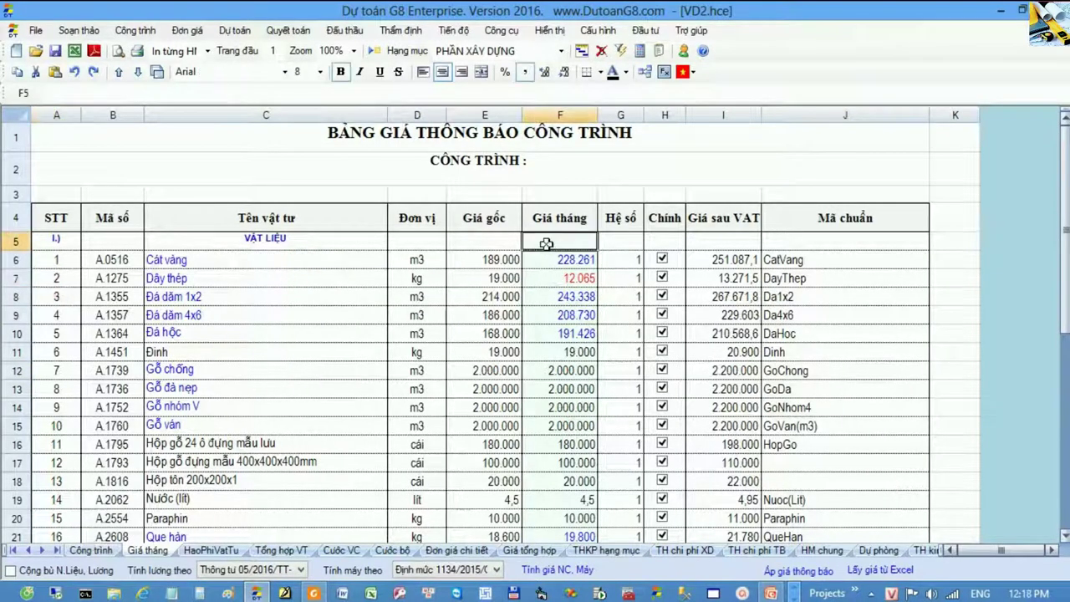
left_click(493, 244)
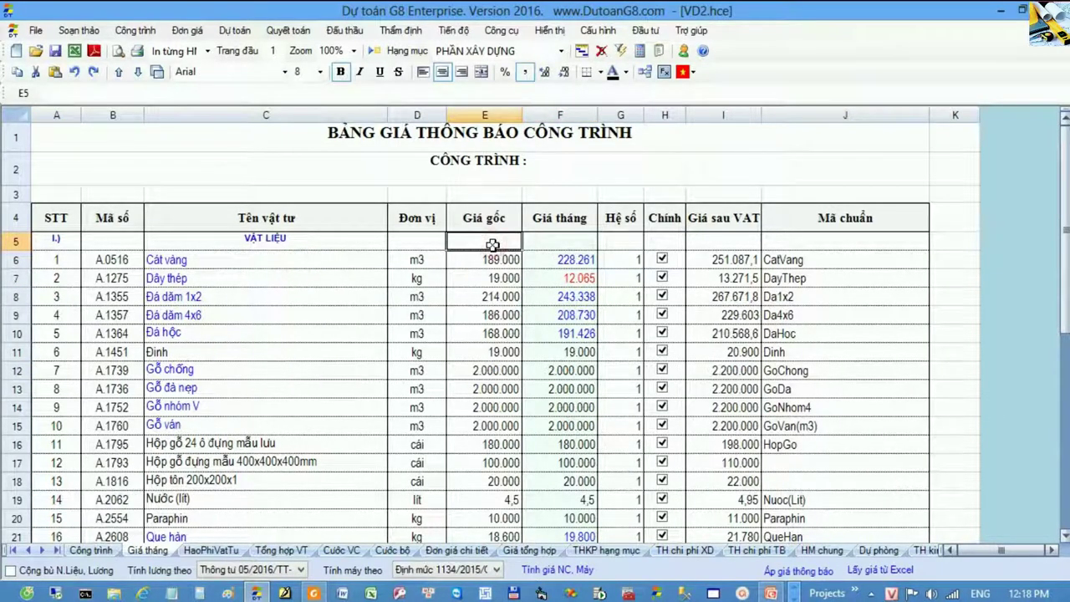